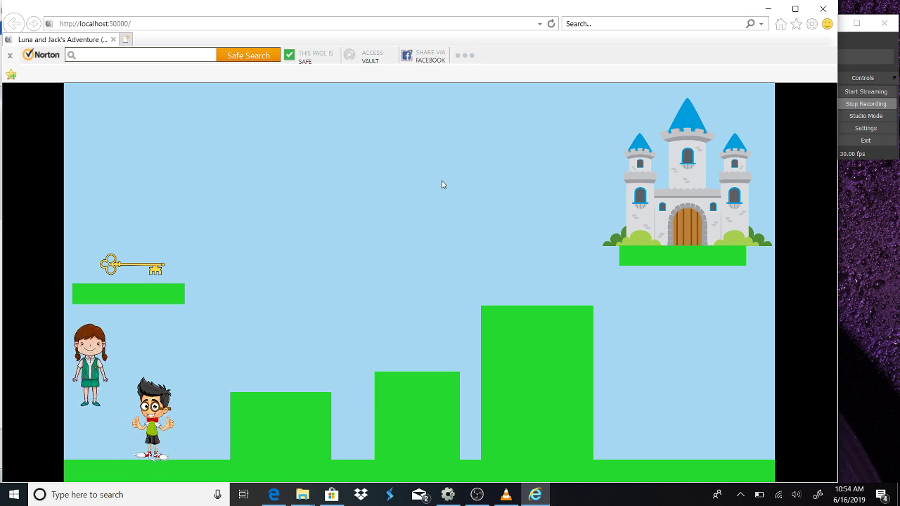
# Walk Luna back and forth on the ground beside Jack to test her movement
pyautogui.press('Right')
pyautogui.press('Left')
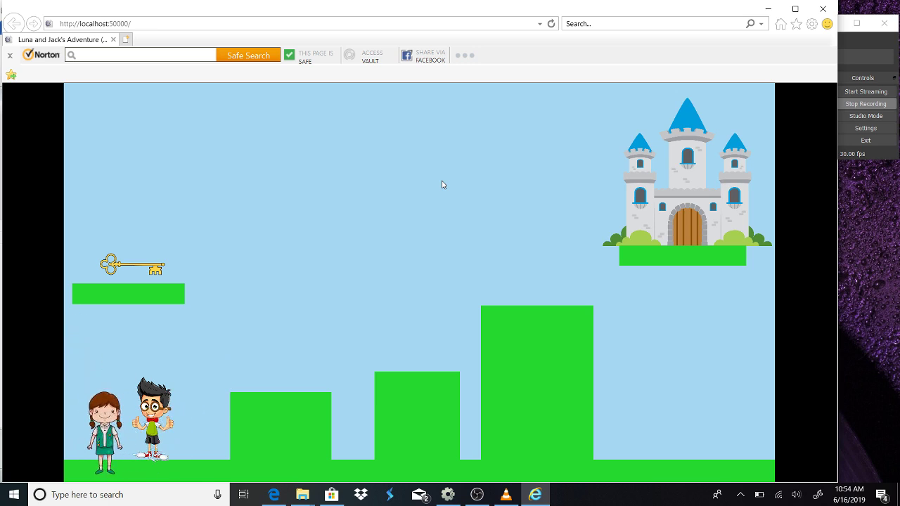
pyautogui.press('Right')
pyautogui.press('Left')
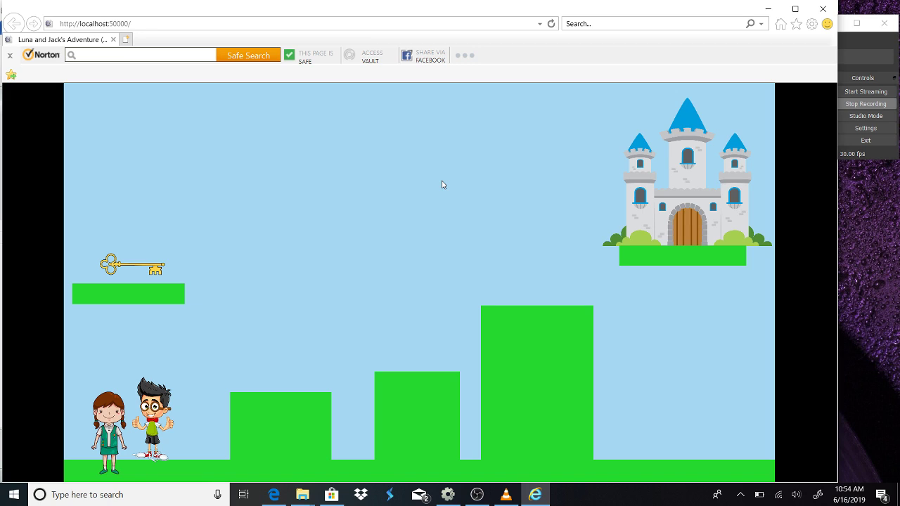
# Jump Jack up to the floating ledge to collect the key and bring him back down to the ground
pyautogui.press('w')
pyautogui.press('d')
pyautogui.press('w')
pyautogui.press('d')
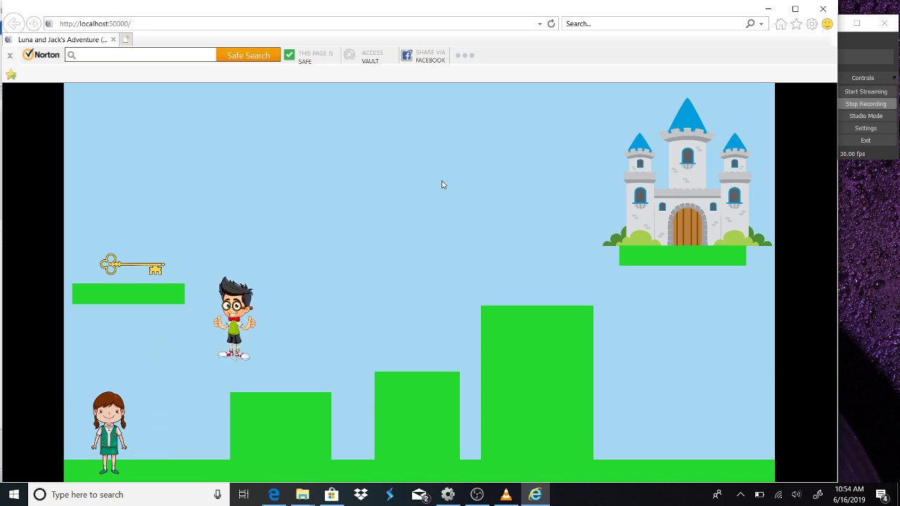
pyautogui.press('w')
pyautogui.press('a')
pyautogui.press('d')
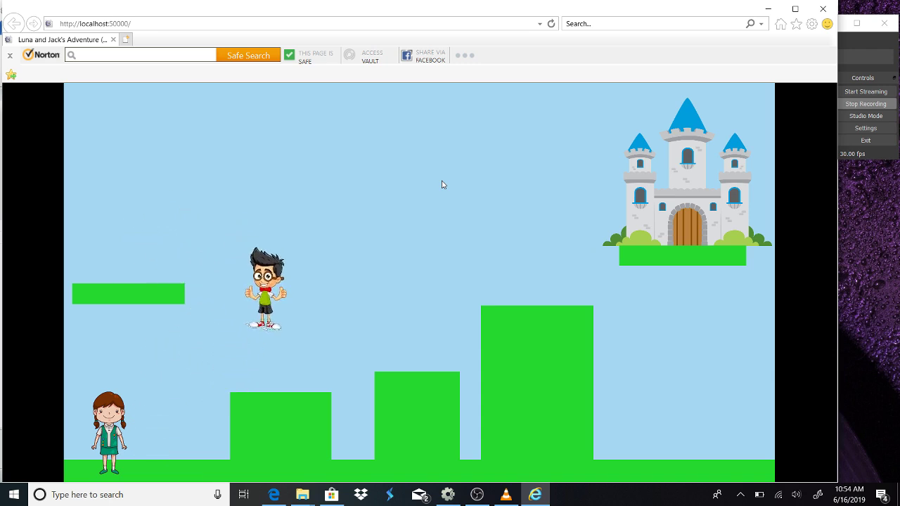
pyautogui.press('a')
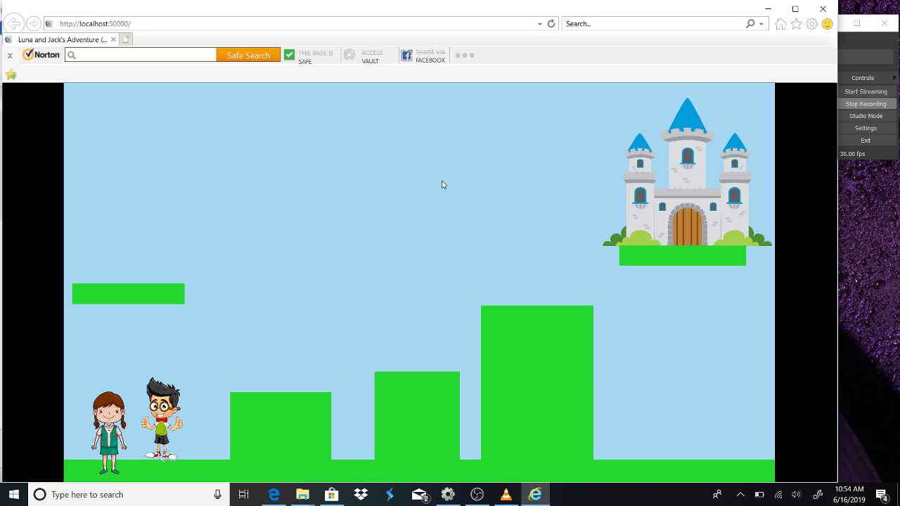
# Try moving Luna and Jack over the green blocks, and return both to the starting area
pyautogui.press('Up')
pyautogui.press('Right')
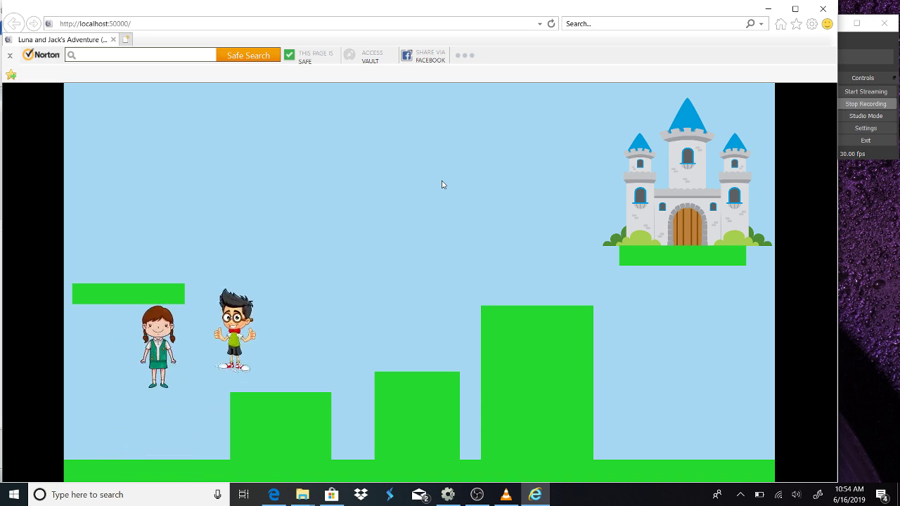
pyautogui.press('Up')
pyautogui.press('Right')
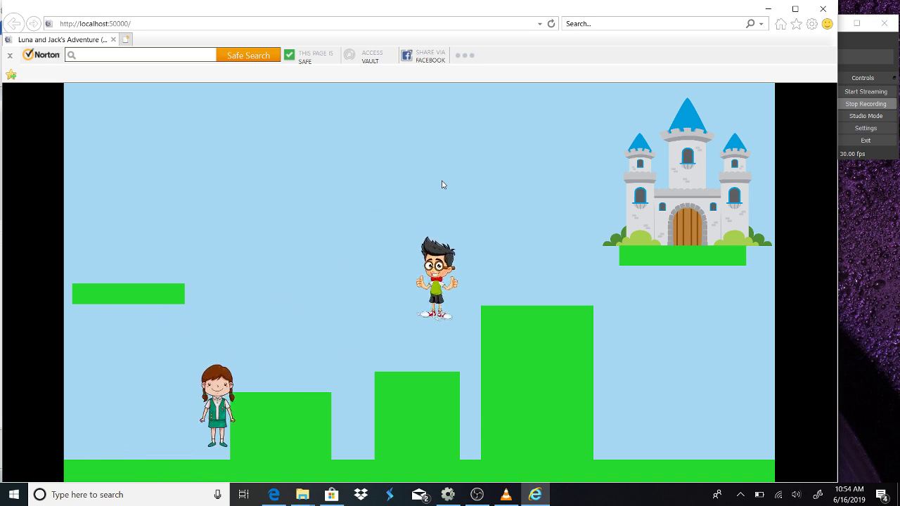
pyautogui.press('Left')
pyautogui.press('Up')
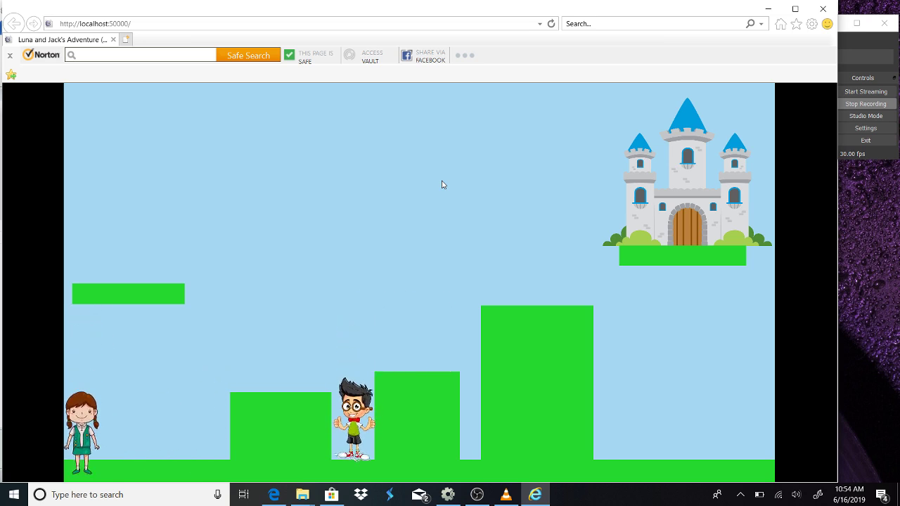
pyautogui.press('Right')
pyautogui.press('Up')
pyautogui.press('Up')
pyautogui.press('a')
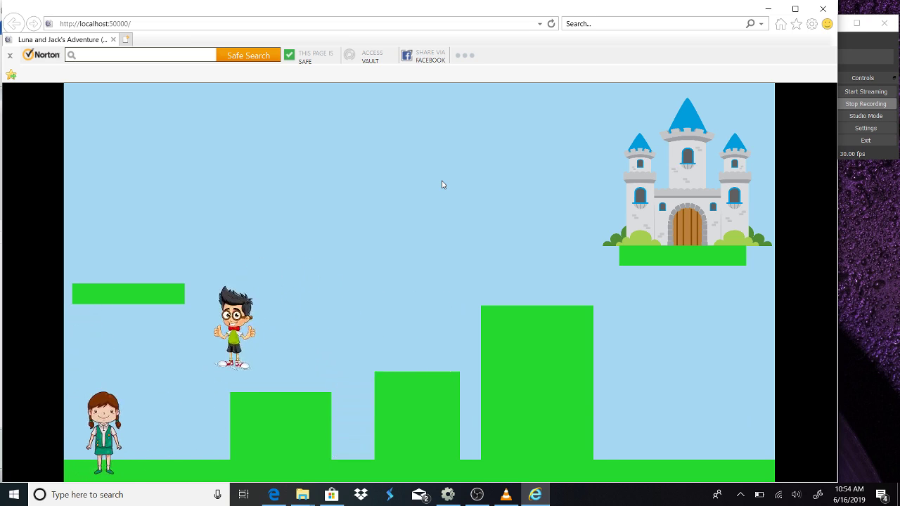
# Jump Luna over the three green blocks and into the castle to finish the first level
pyautogui.press('Right')
pyautogui.press('Up')
pyautogui.press('Right')
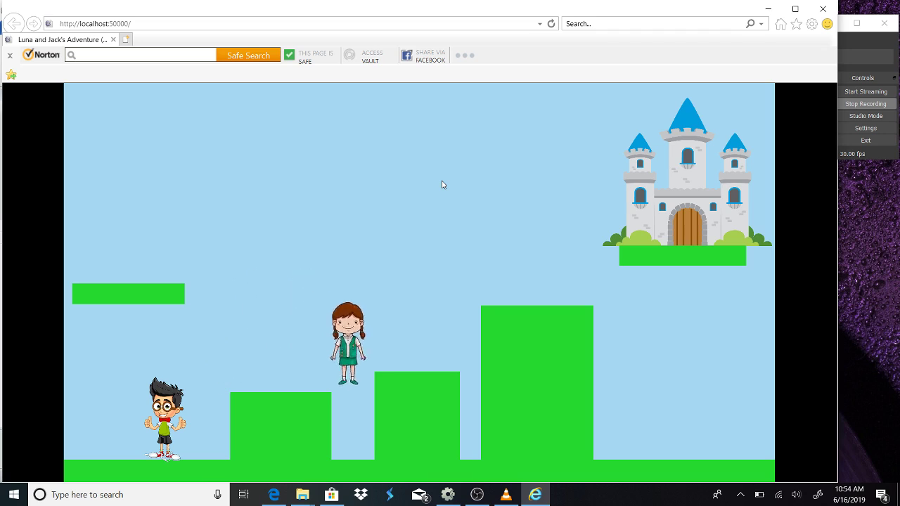
pyautogui.press('Up')
pyautogui.press('Up')
pyautogui.press('Right')
pyautogui.press('Up')
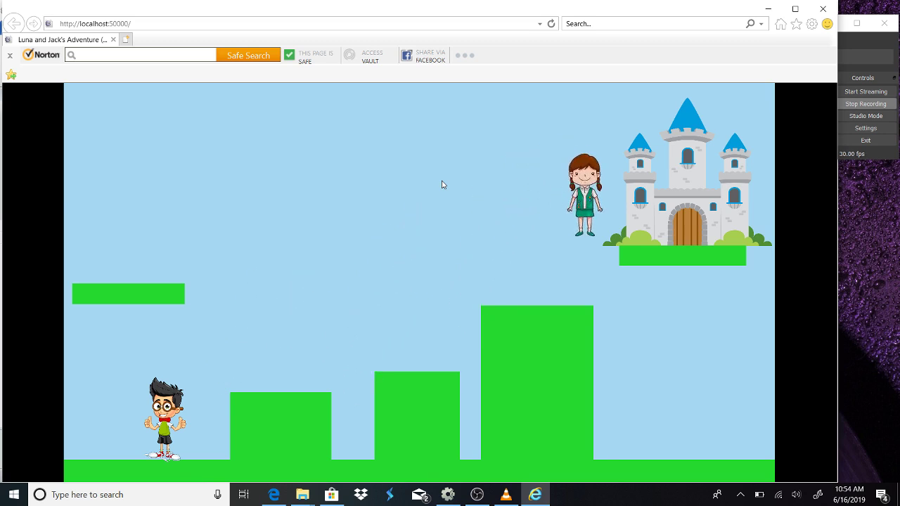
pyautogui.press('Right')
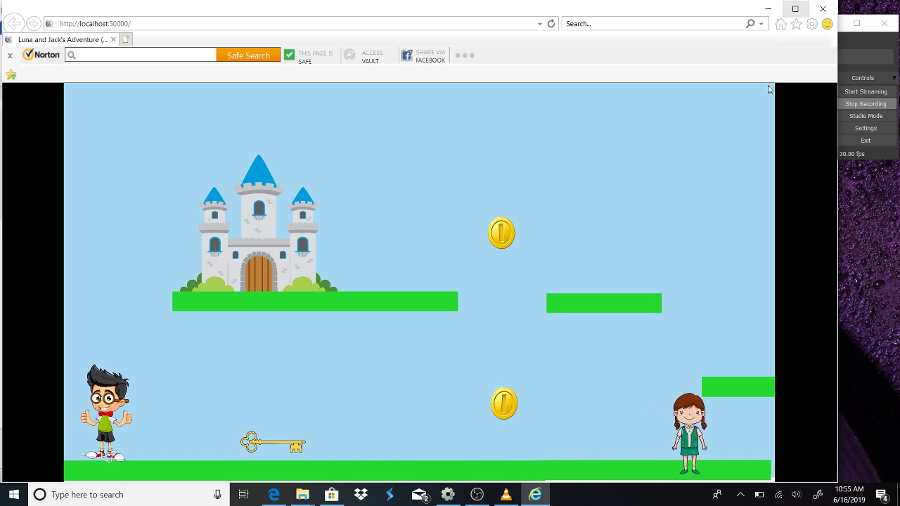
# Walk Luna over to the key in the second level and move Jack below the castle platform and back
pyautogui.press('Left')
pyautogui.press('d')
pyautogui.press('w')
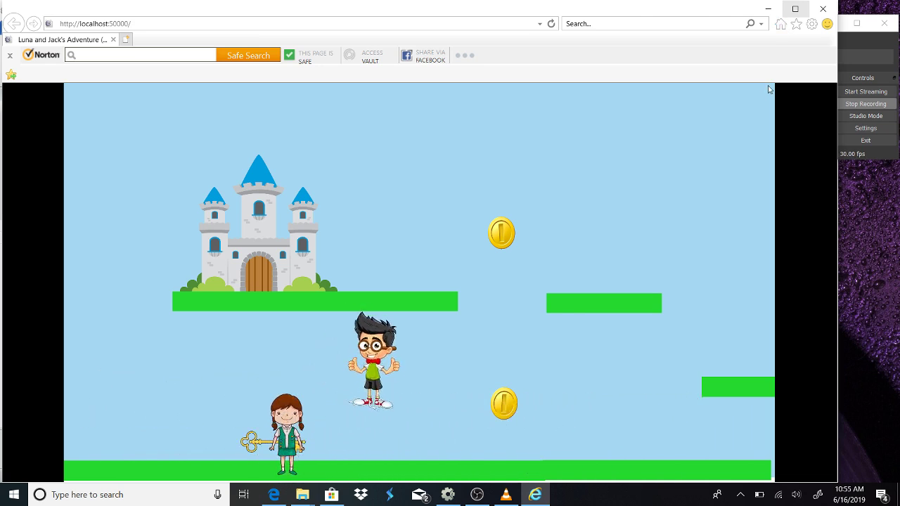
pyautogui.press('a')
pyautogui.press('w')
pyautogui.press('a')
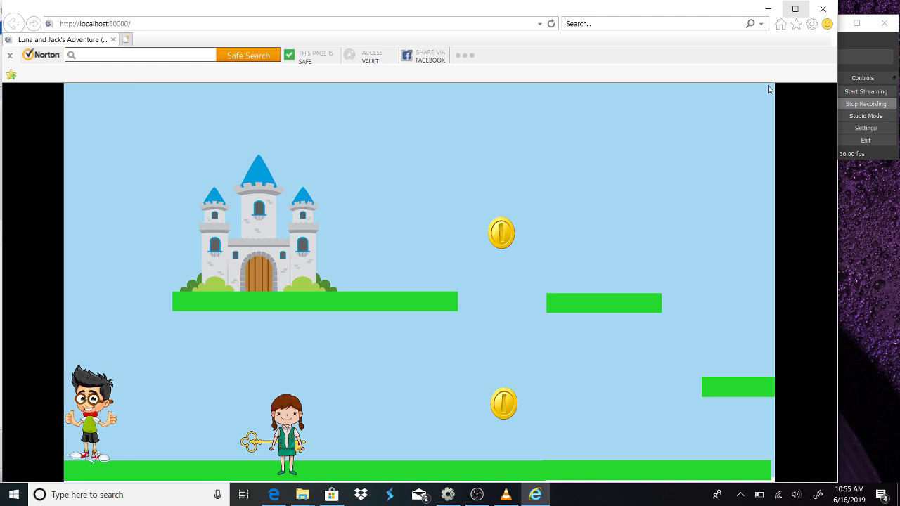
# Close the game preview, run Layout 1 again from Construct 2 and maximize the preview window
pyautogui.click(830, 13)
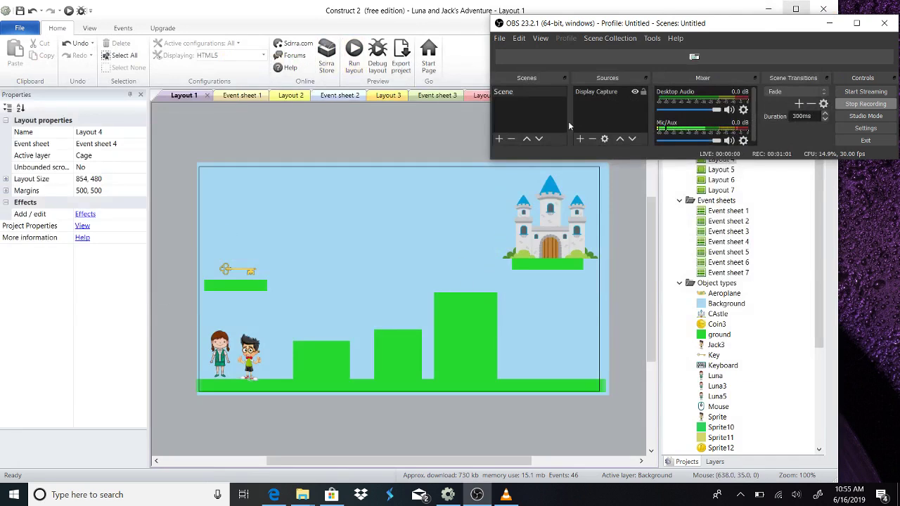
pyautogui.click(364, 133)
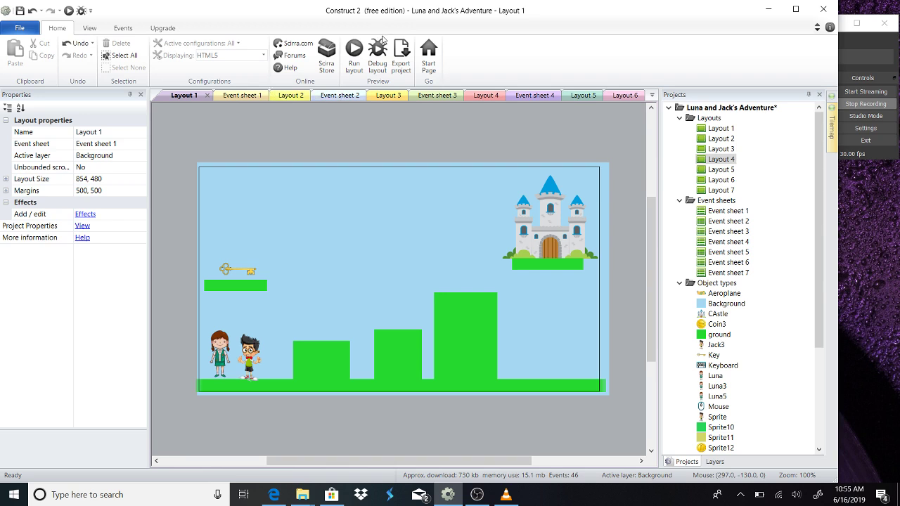
pyautogui.click(354, 50)
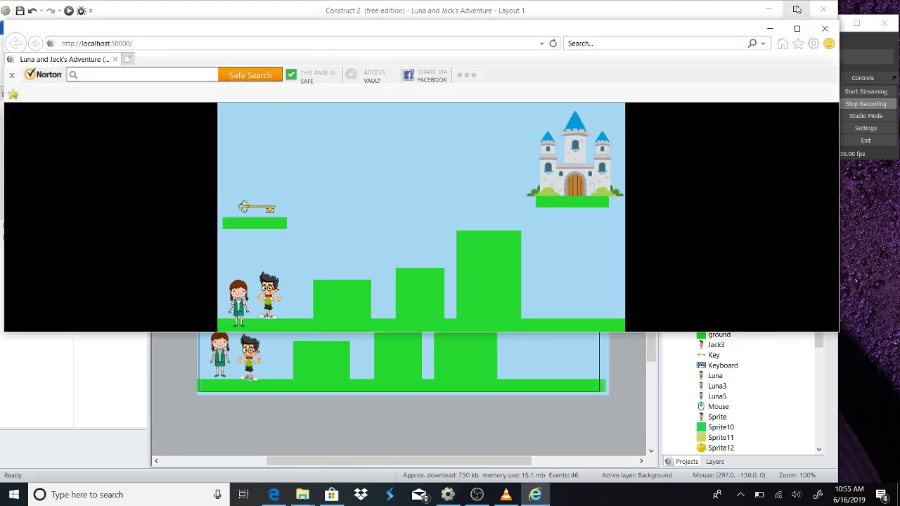
pyautogui.click(796, 28)
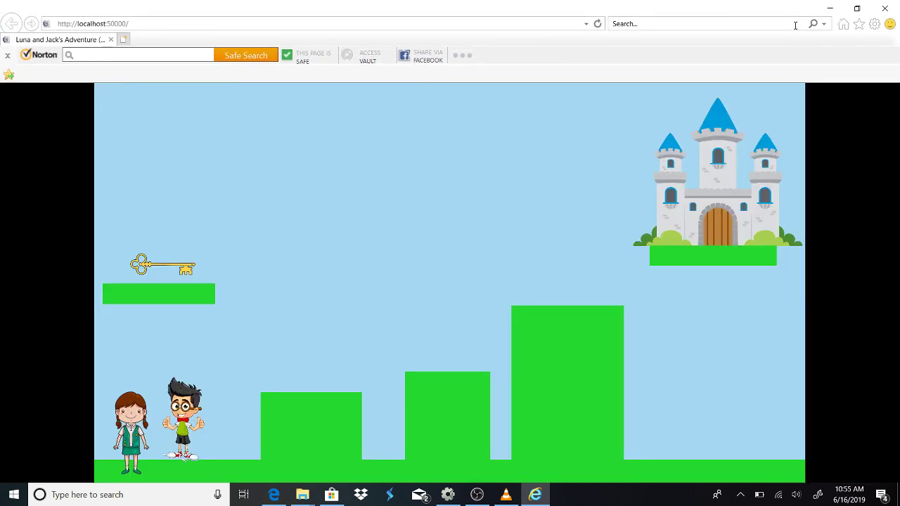
# Collect the key on the floating ledge with Jack while jumping Luna onto the green blocks
pyautogui.press('d')
pyautogui.press('w')
pyautogui.press('Right')
pyautogui.press('Up')
pyautogui.press('a')
pyautogui.press('w')
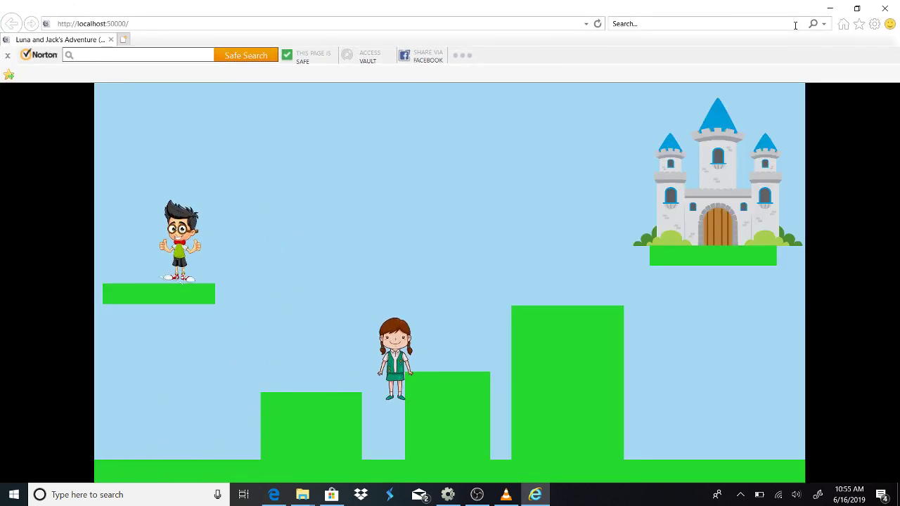
# Jump Luna over the remaining blocks to the castle to enter the second level
pyautogui.press('Up')
pyautogui.press('Right')
pyautogui.press('w')
pyautogui.press('d')
pyautogui.press('w')
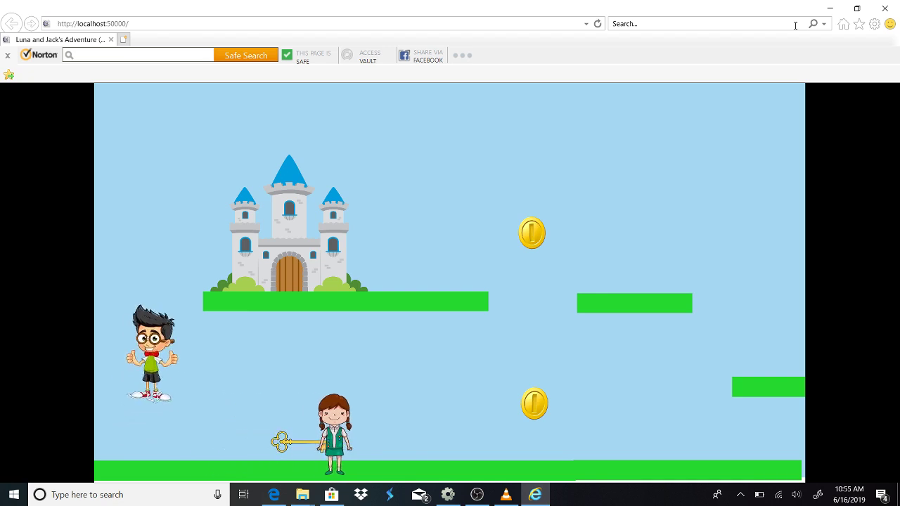
# Collect the lower coin with Jack and walk Luna along the ground around the key
pyautogui.press('d')
pyautogui.press('Right')
pyautogui.press('w')
pyautogui.press('Left')
pyautogui.press('w')
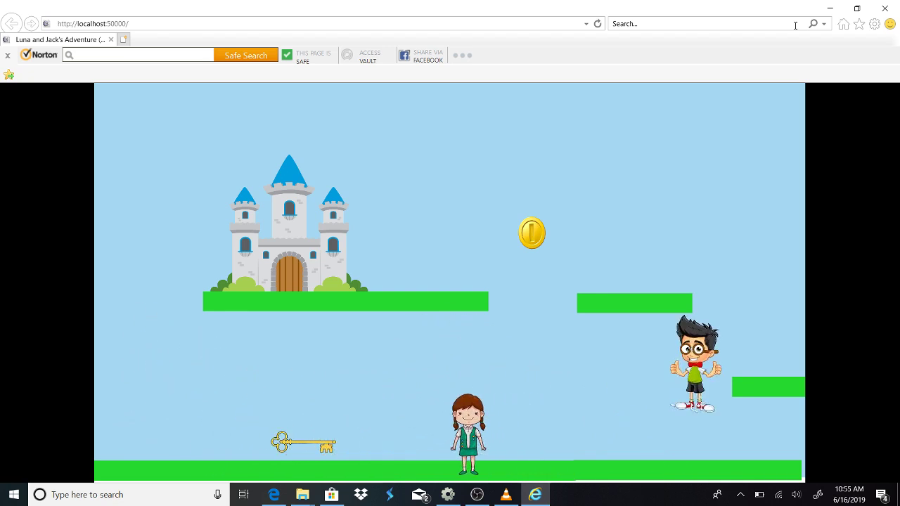
# Jump Jack over the small floating platform to collect the upper coin and drop him back to the ground
pyautogui.press('w')
pyautogui.press('w')
pyautogui.press('a')
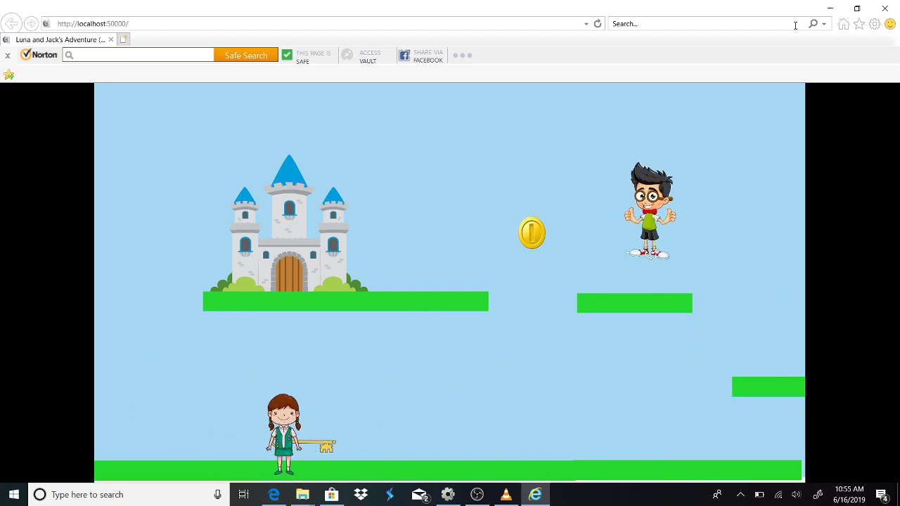
pyautogui.press('a')
pyautogui.press('d')
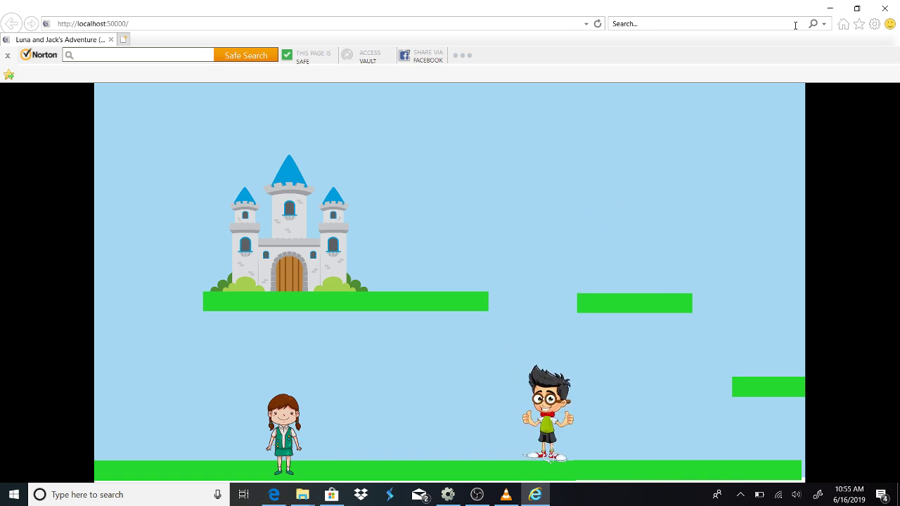
# Jump Jack back up over the floating platforms and move on from the castle level into the maze level
pyautogui.press('w')
pyautogui.press('w')
pyautogui.press('a')
pyautogui.press('Right')
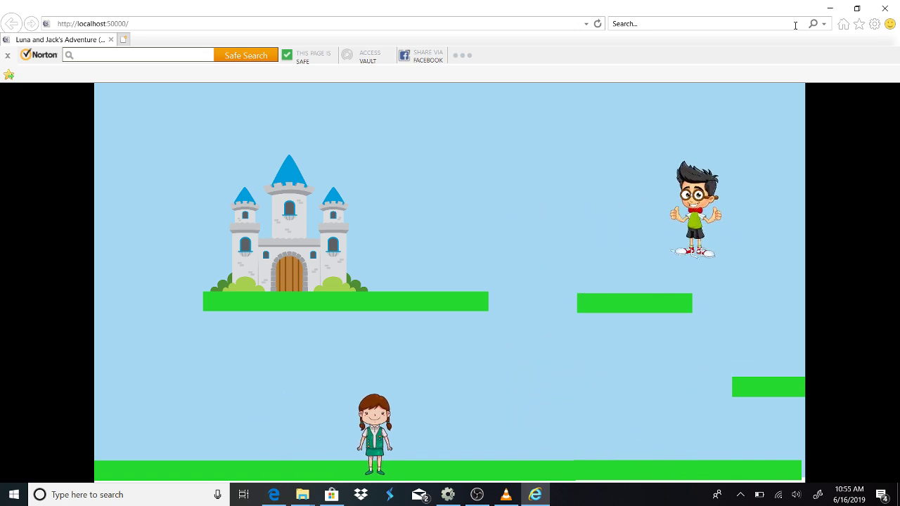
pyautogui.press('w')
pyautogui.press('Up')
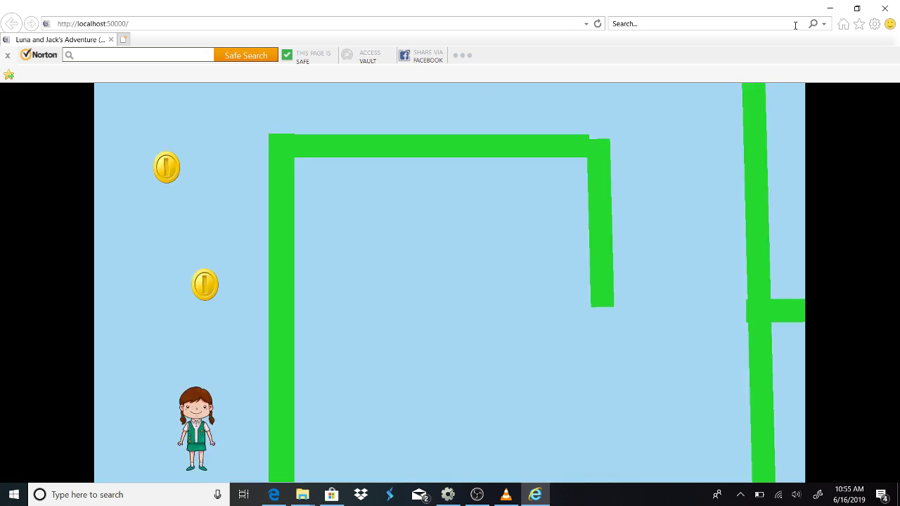
# Move Luna up the maze's starting passage to collect both coins
pyautogui.press('Up')
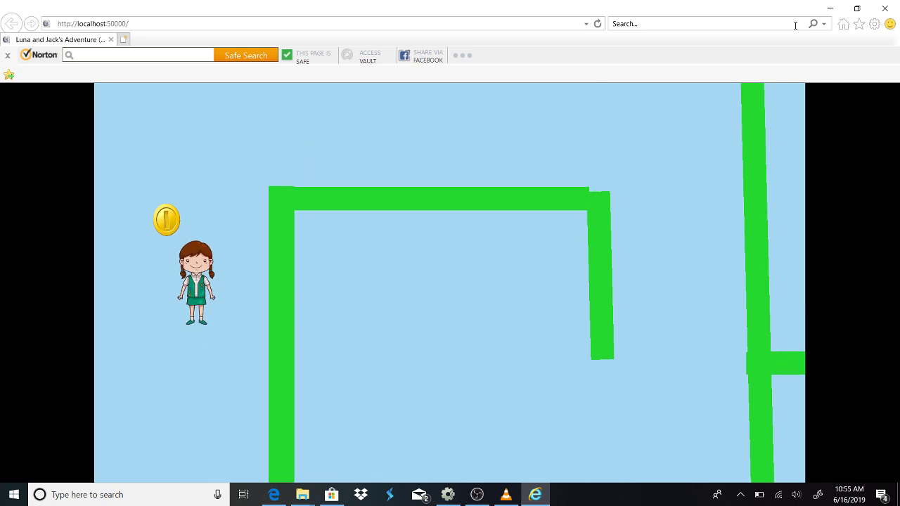
pyautogui.press('Left')
pyautogui.press('Right')
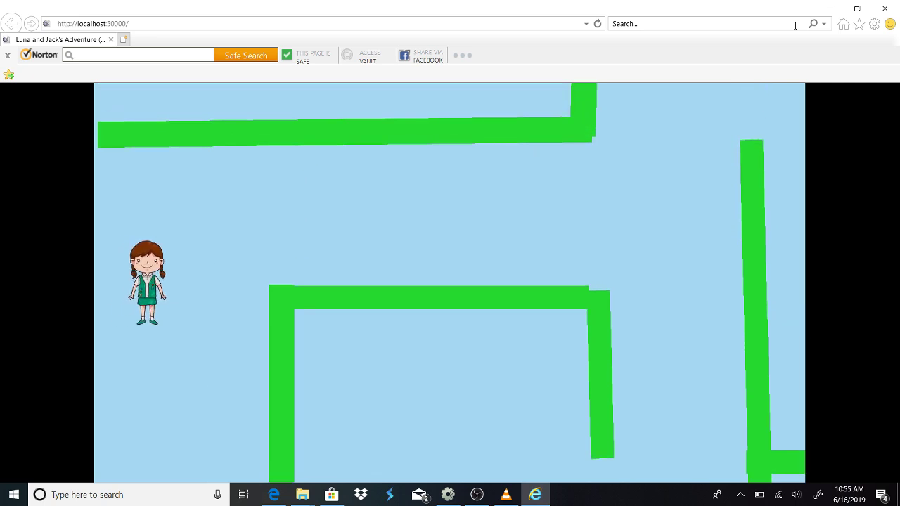
# Guide Luna through the horizontal maze corridor to the junction below the key
pyautogui.press('Up')
pyautogui.press('Right')
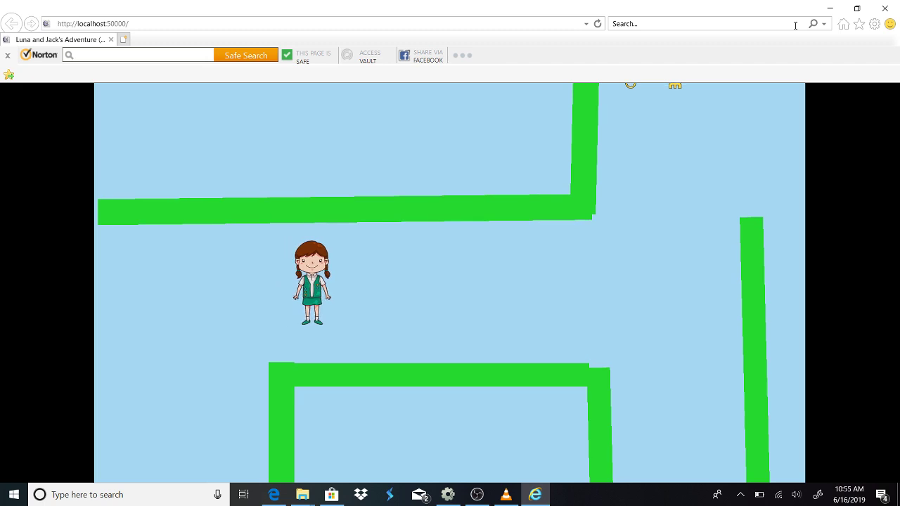
pyautogui.press('Right')
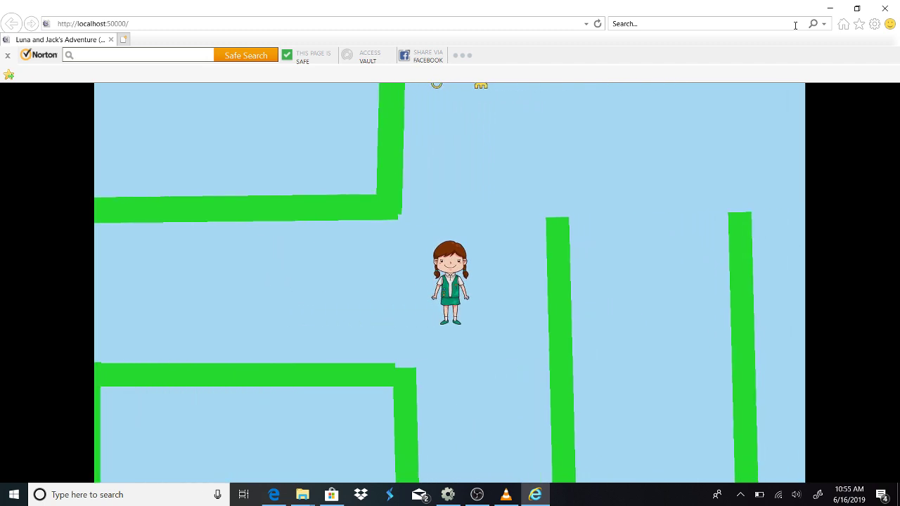
# Explore the vertical maze passage downward with Luna and bring her back up along the inner wall
pyautogui.press('Down')
pyautogui.press('Left')
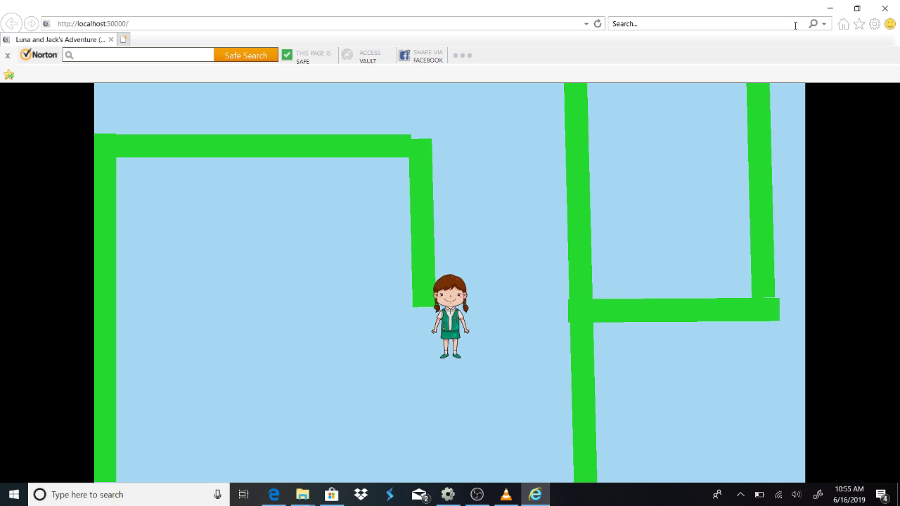
pyautogui.press('Right')
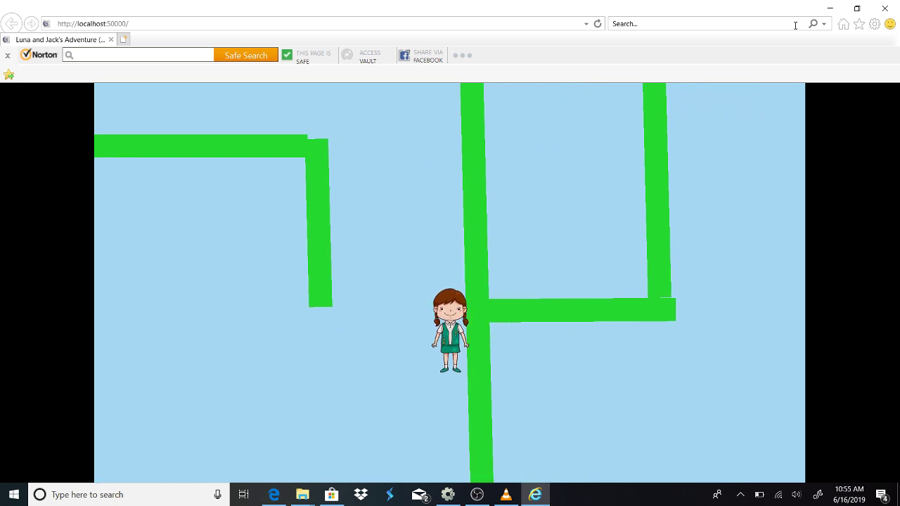
pyautogui.press('Up')
pyautogui.press('Left')
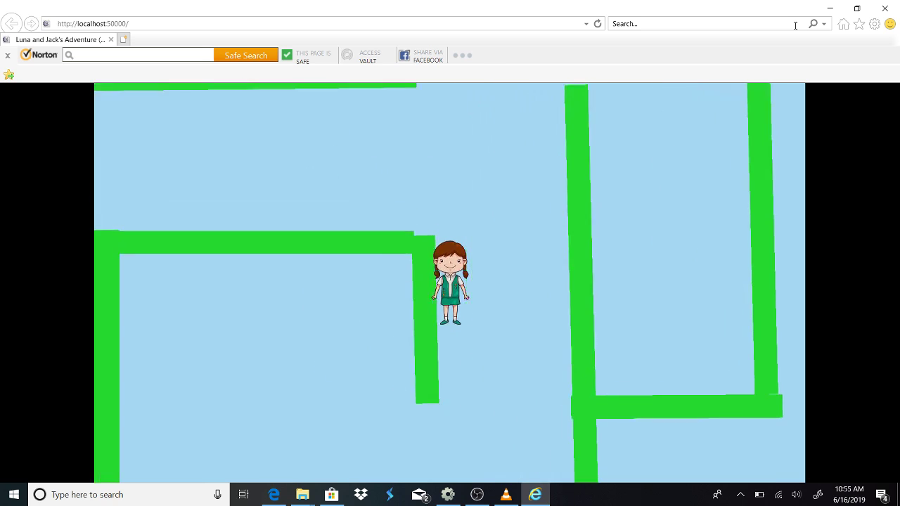
# Move Luna up the vertical passage into the walled corner and collect the key
pyautogui.press('Up')
pyautogui.press('Up')
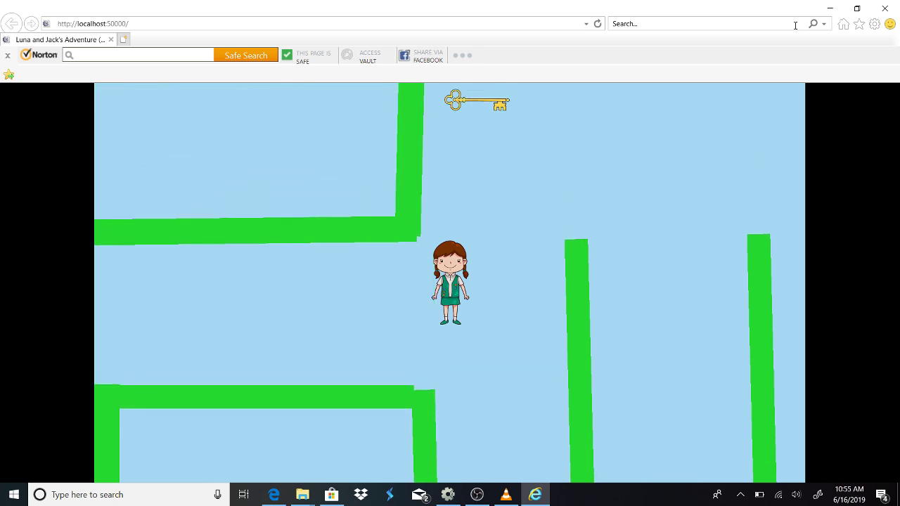
pyautogui.press('Right')
pyautogui.press('Left')
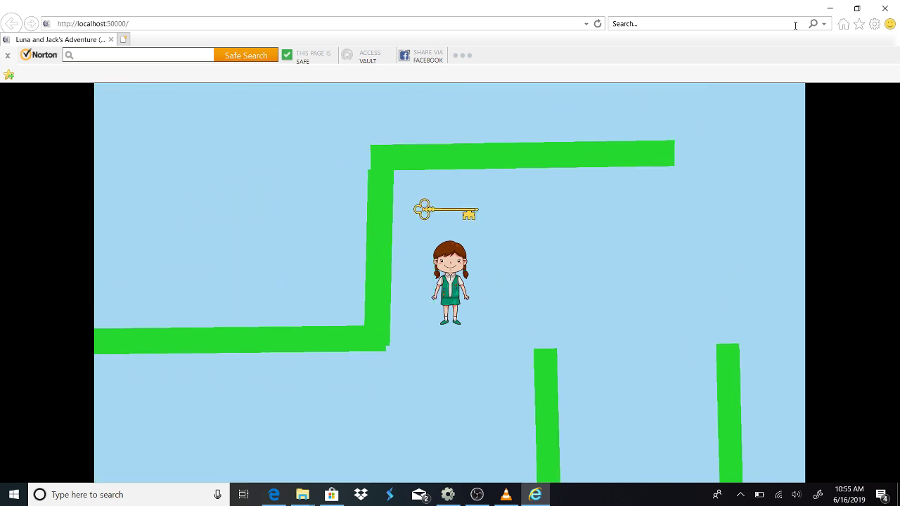
pyautogui.press('Up')
pyautogui.press('Right')
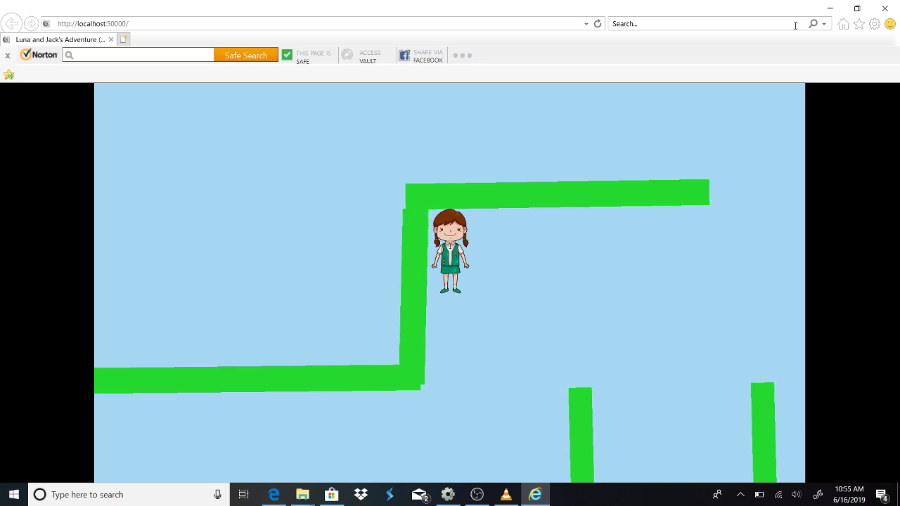
# Move Luna down from the walled corner into the dead-end pocket between the two vertical maze walls
pyautogui.press('Down')
pyautogui.press('Down')
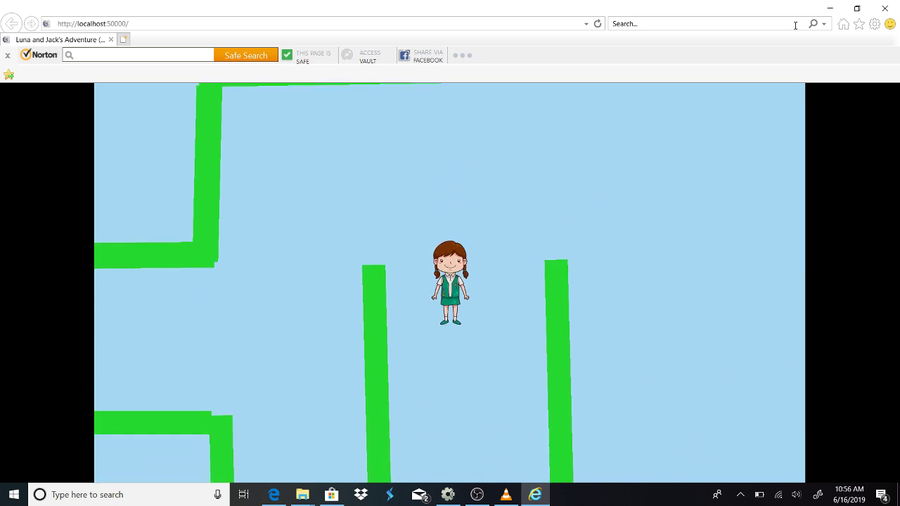
pyautogui.press('Up')
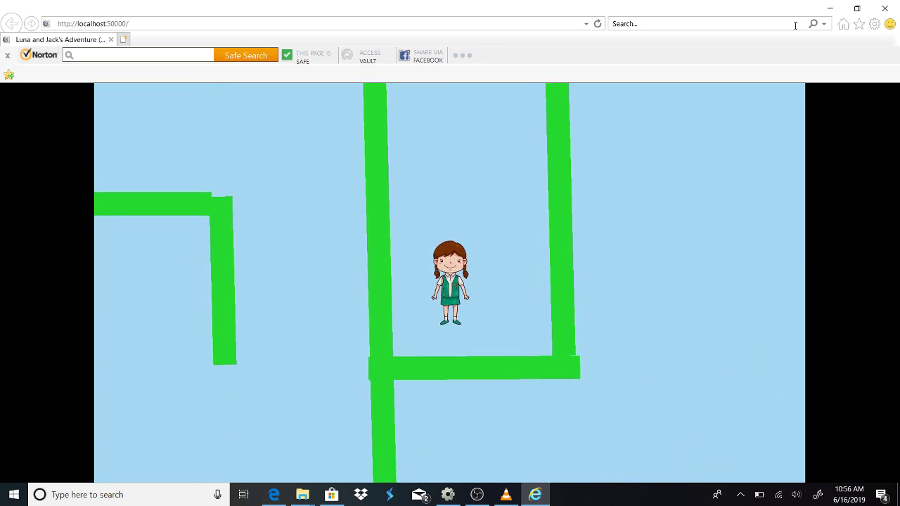
# Bring Luna out of the dead-end pocket and around its outer wall to Jack's cage to free him
pyautogui.press('Up')
pyautogui.press('Right')
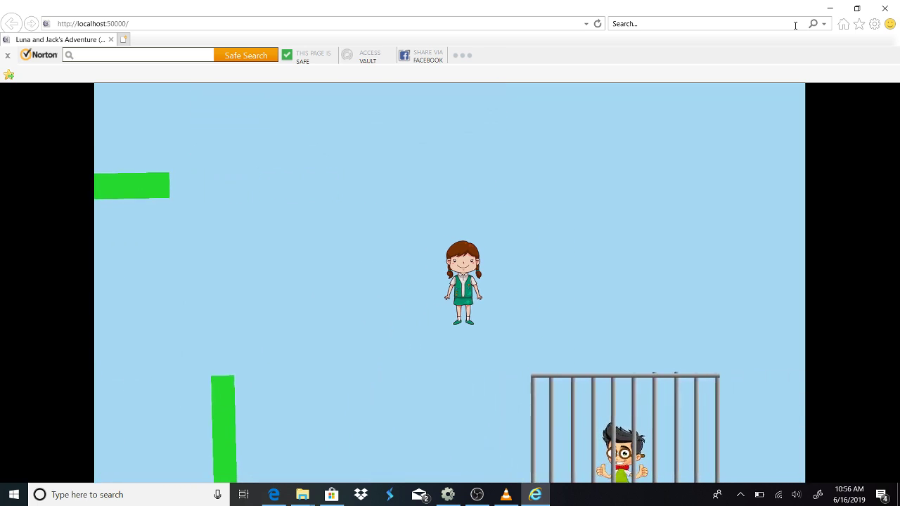
pyautogui.press('Down')
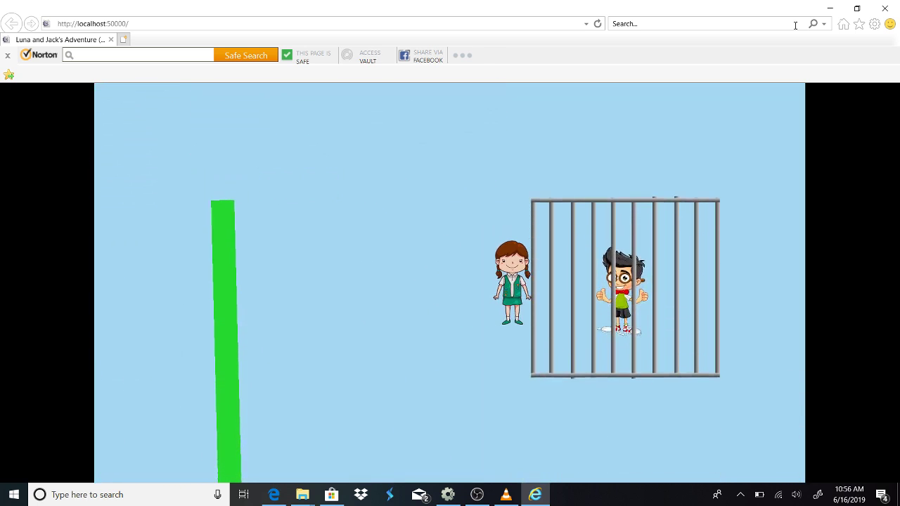
pyautogui.press('Right')
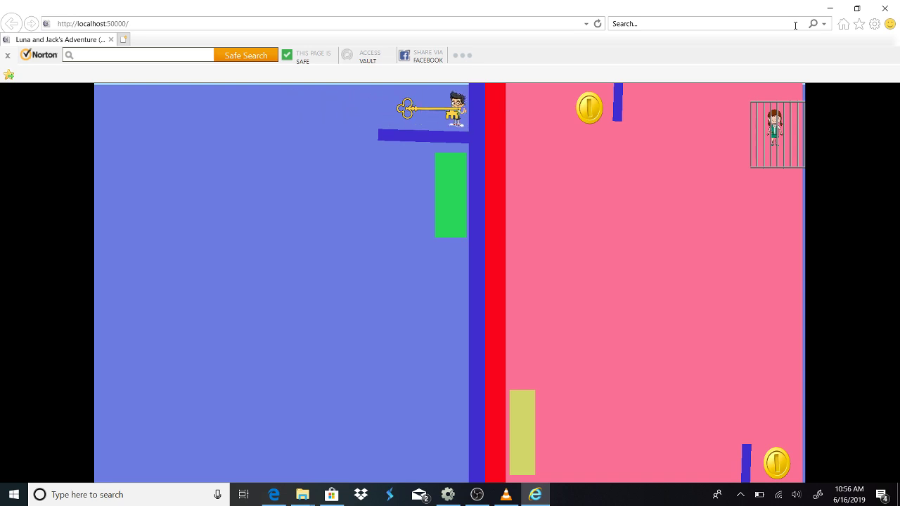
# Guide Jack from the blue area into the pink area, collect both coins and return him to the blue area
pyautogui.press('Left')
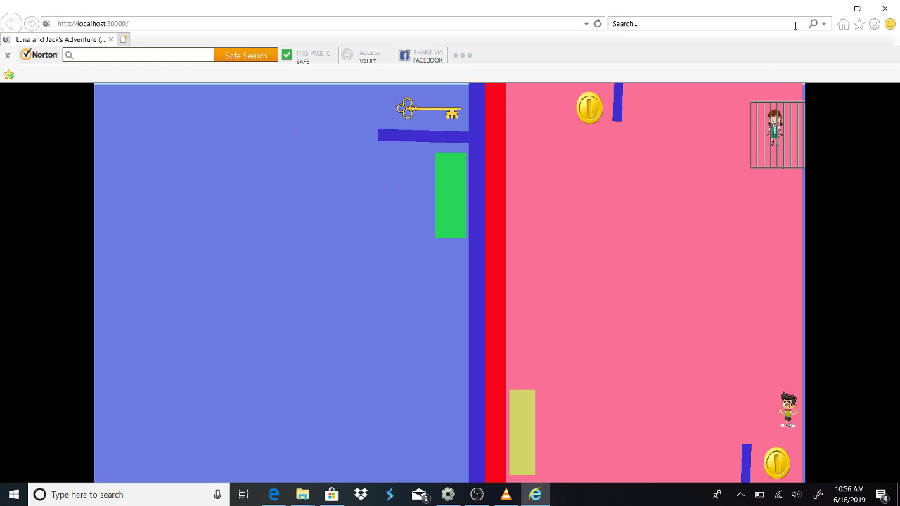
pyautogui.press('Left')
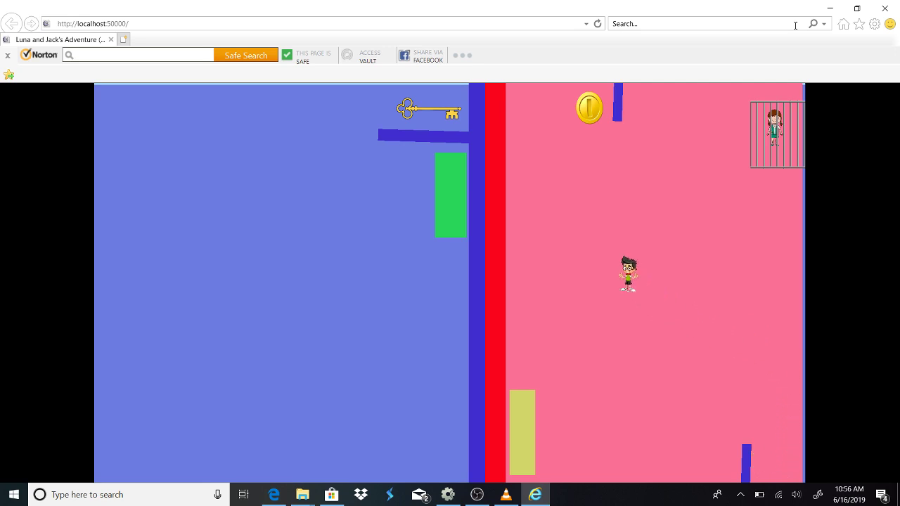
pyautogui.press('Up')
pyautogui.press('Left')
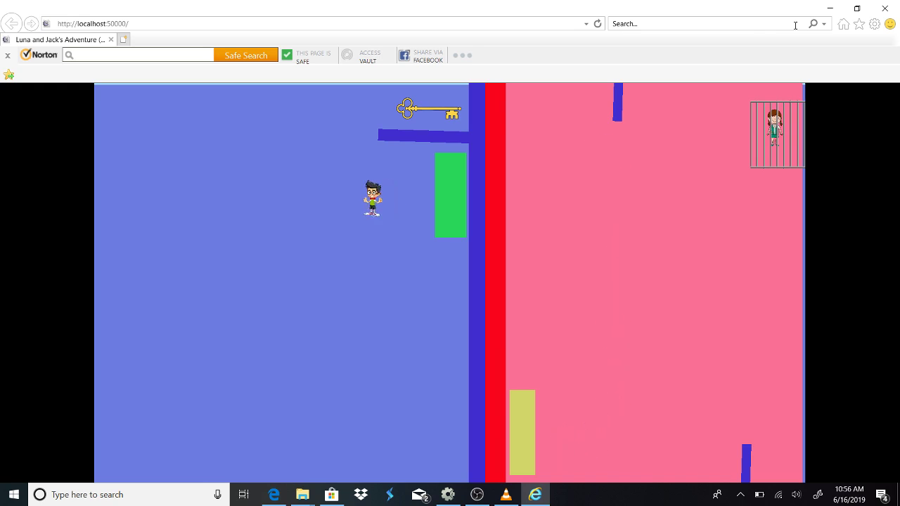
# Collect the key above the ledge with Jack and bring him back through the pink area to Luna's cage
pyautogui.press('Right')
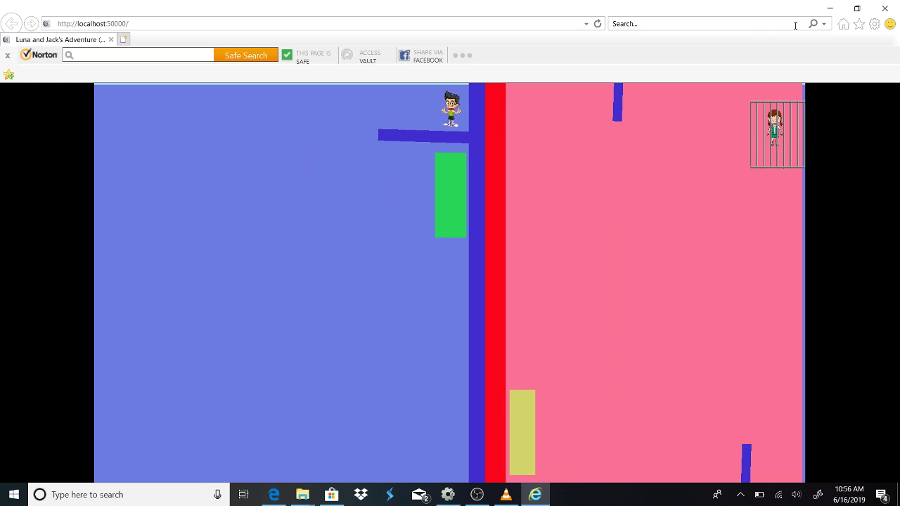
pyautogui.press('Left')
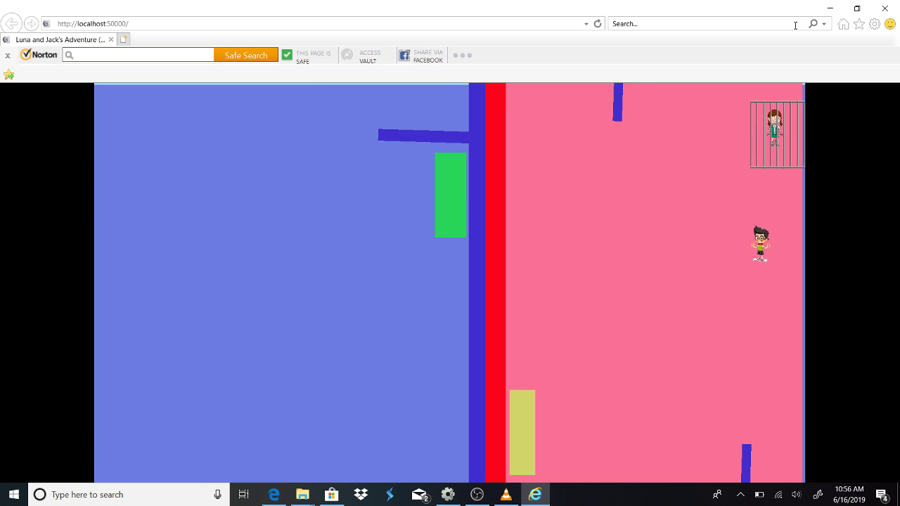
pyautogui.press('Right')
pyautogui.press('Up')
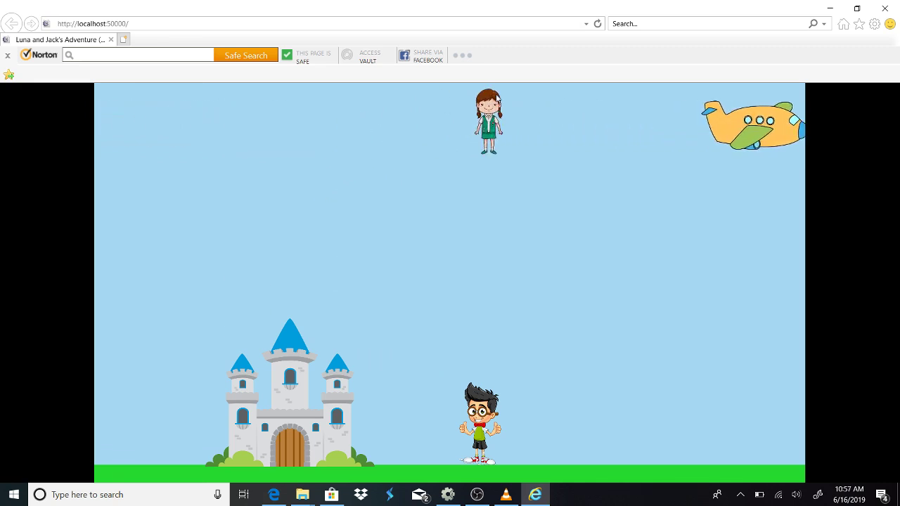
# Walk Jack over the dropped coin to the castle to finish the aeroplane level, and close the game preview
pyautogui.press('Right')
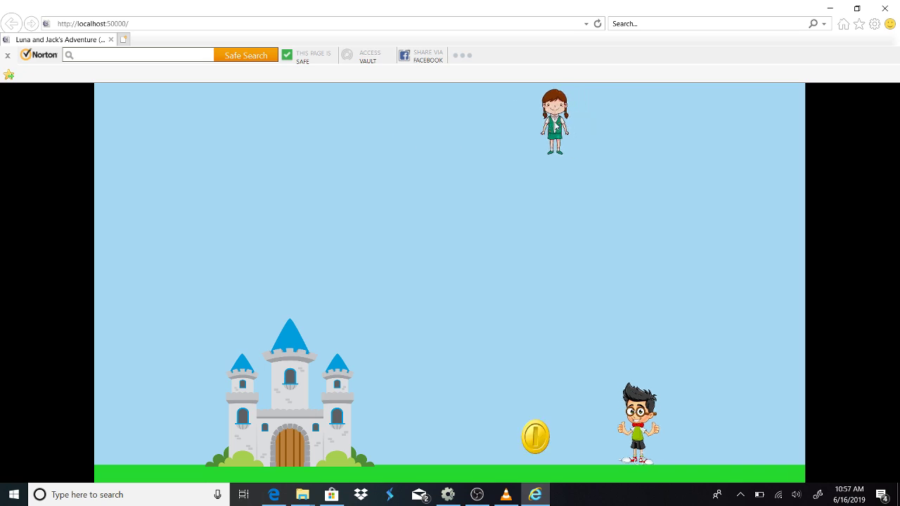
pyautogui.press('Left')
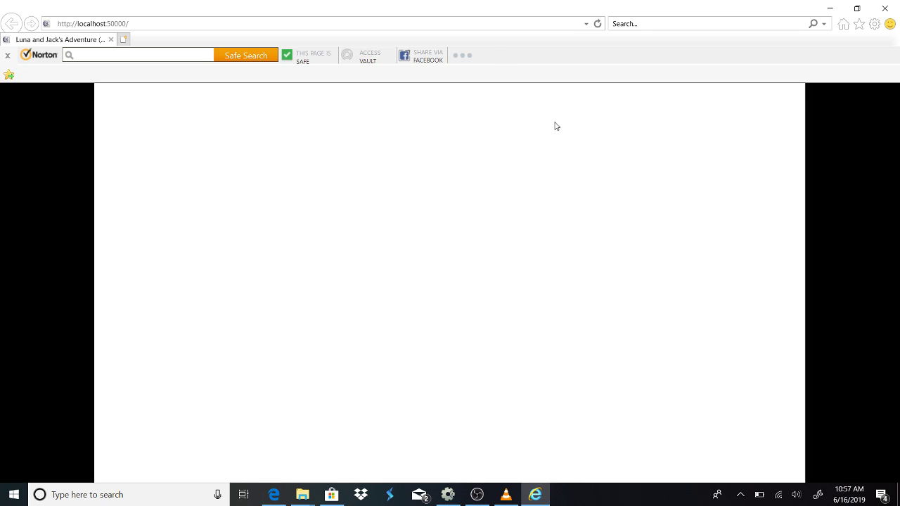
pyautogui.click(884, 7)
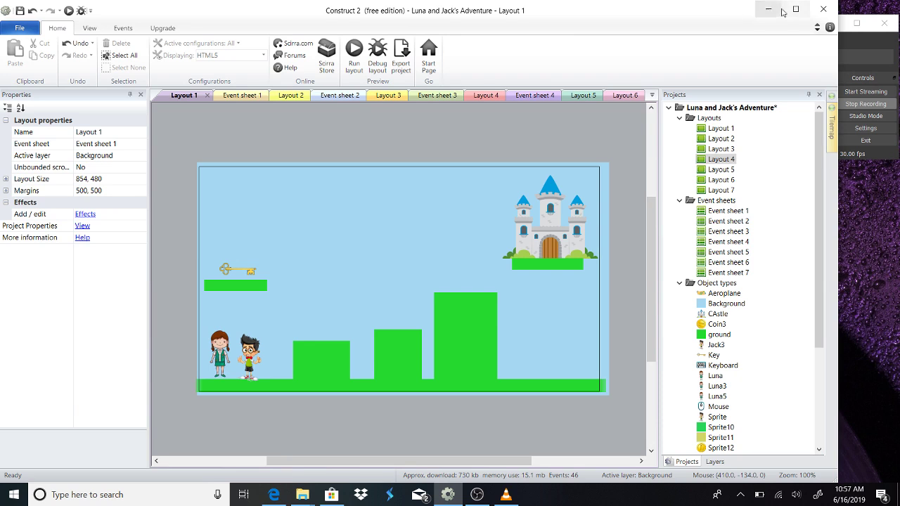
# Maximize the editor and review the designs of Layouts 2, 3, 4 and 5
pyautogui.click(802, 11)
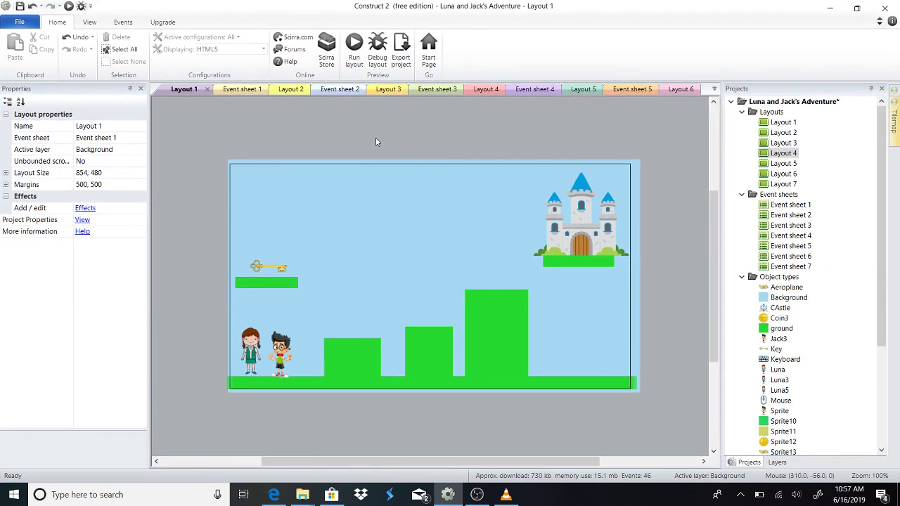
pyautogui.click(288, 89)
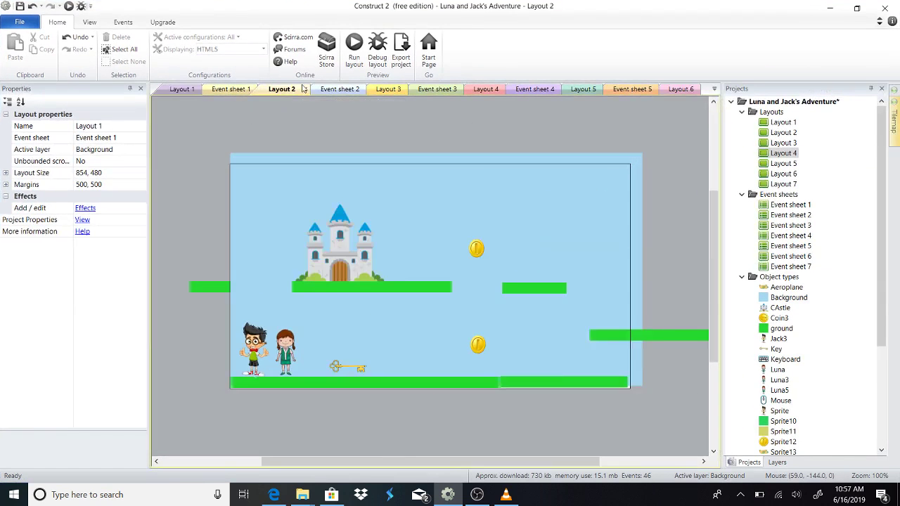
pyautogui.click(387, 89)
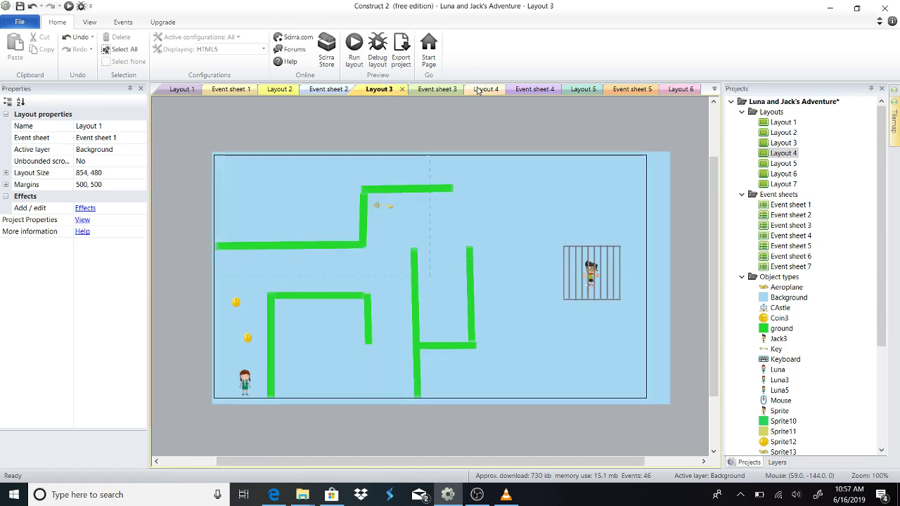
pyautogui.click(478, 90)
pyautogui.click(583, 89)
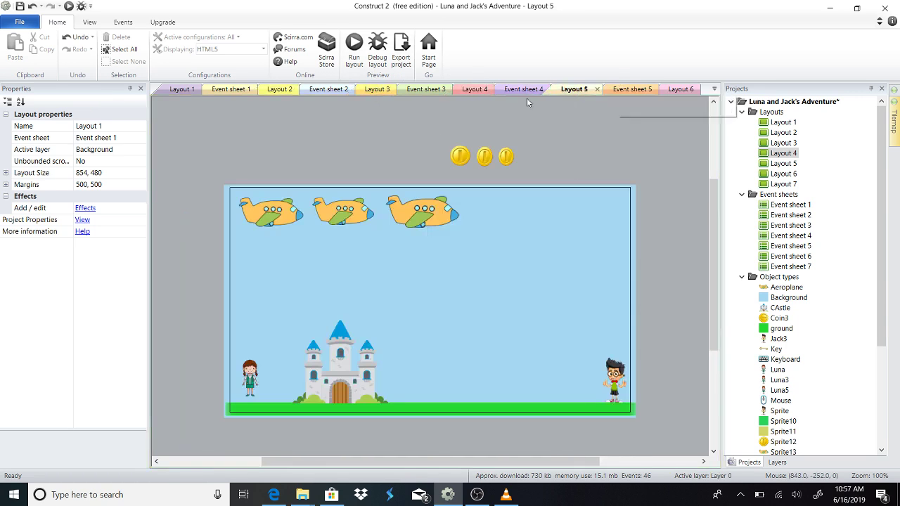
# Review the events in Event sheets 1 through 5
pyautogui.click(230, 89)
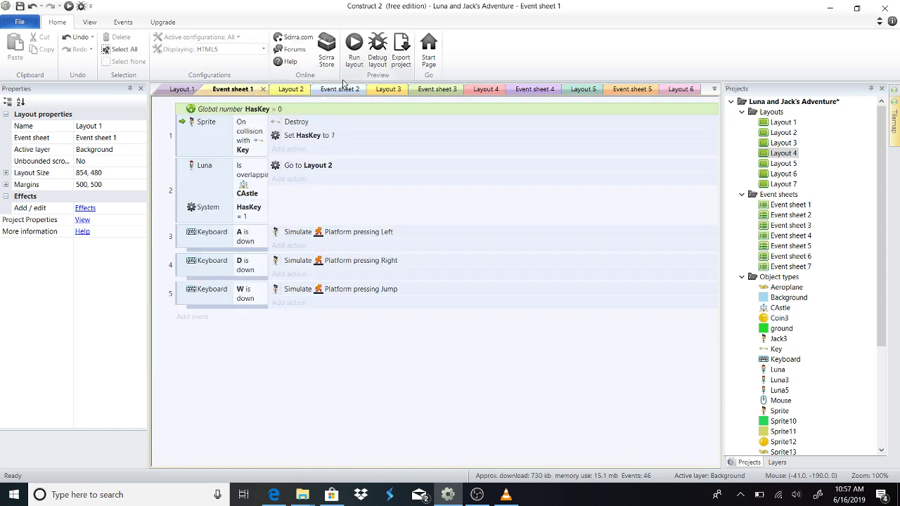
pyautogui.click(348, 88)
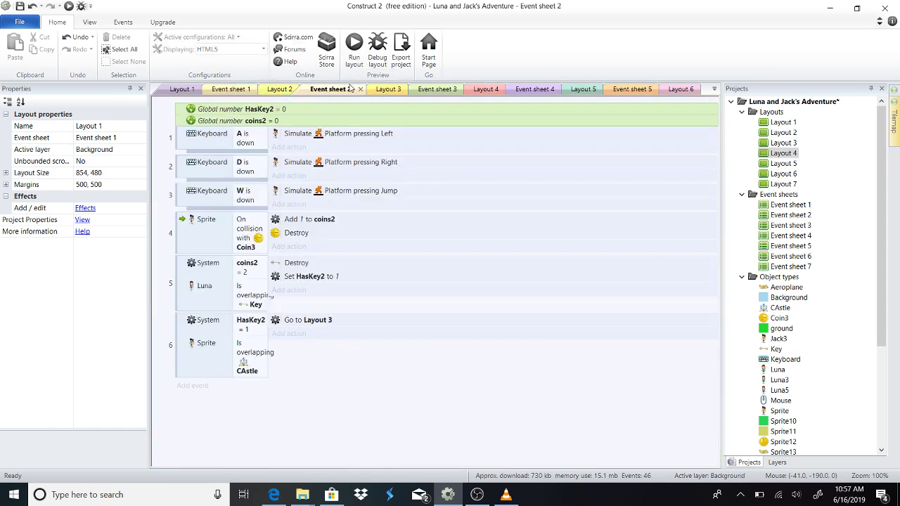
pyautogui.click(428, 89)
pyautogui.click(524, 90)
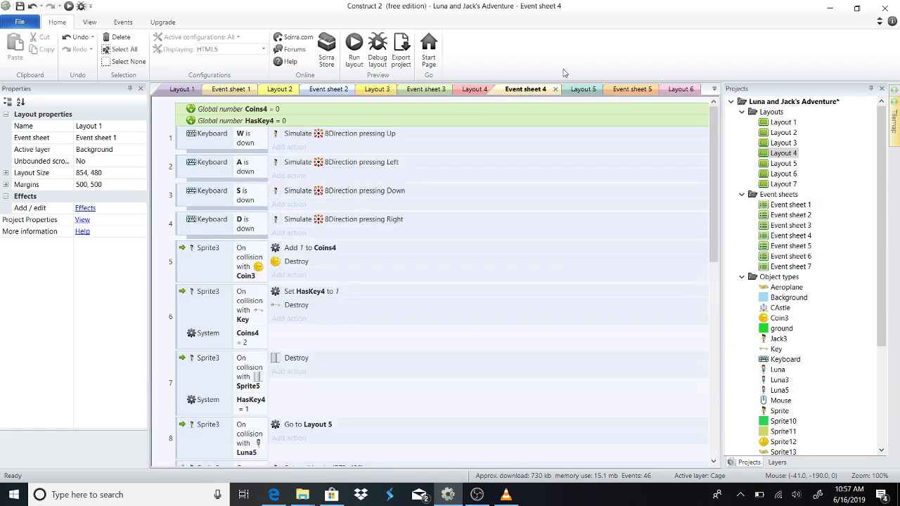
pyautogui.click(637, 90)
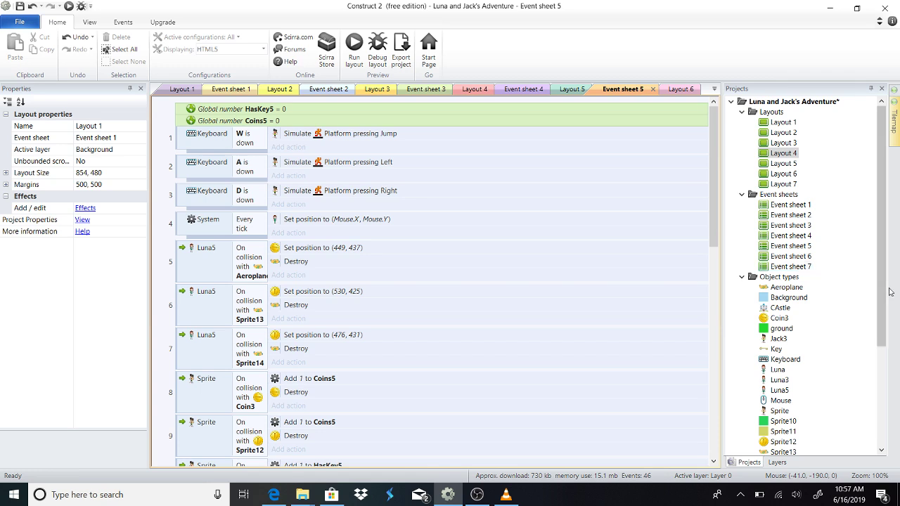
# Look through the project's layouts, event sheets, object types and files in the project tree
pyautogui.moveTo(888, 291); pyautogui.dragTo(889, 384)
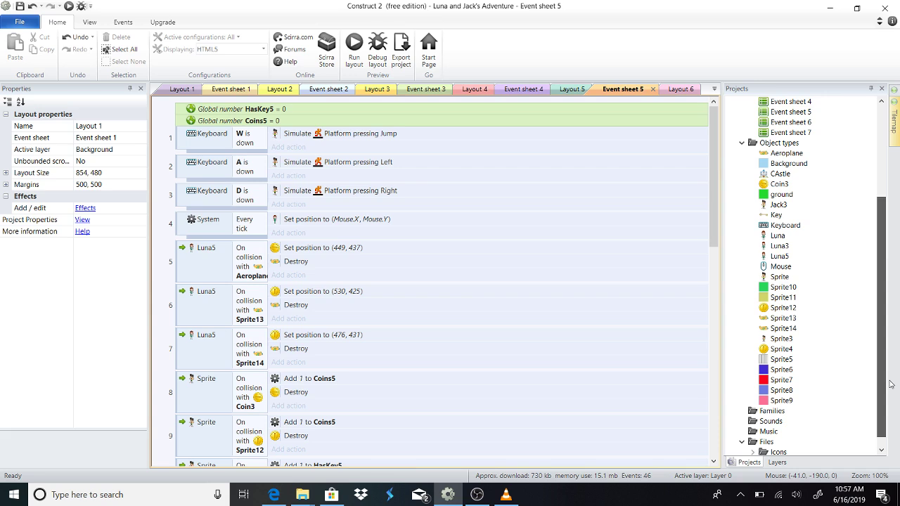
pyautogui.moveTo(889, 385); pyautogui.dragTo(884, 409)
pyautogui.moveTo(888, 450); pyautogui.dragTo(857, 196)
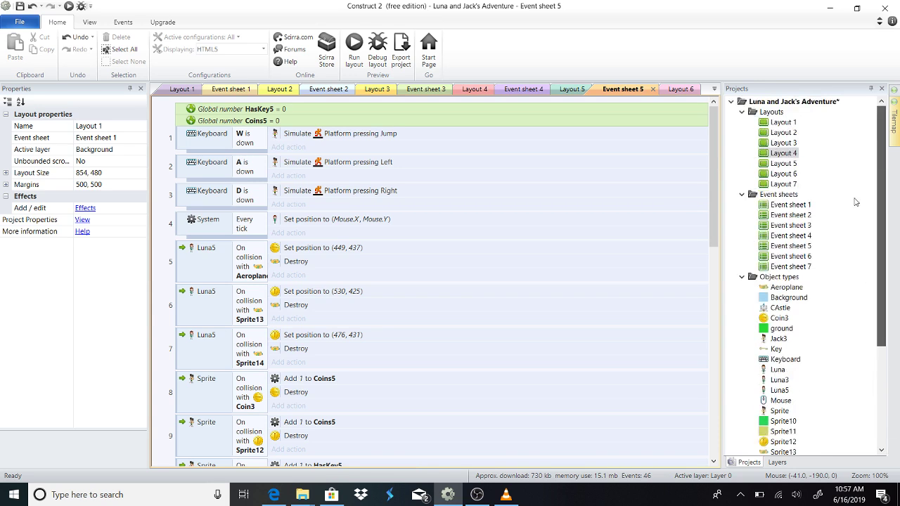
# Open Layout 6 and copy the 854, 480 Layout Size value from the displayed properties
pyautogui.click(671, 91)
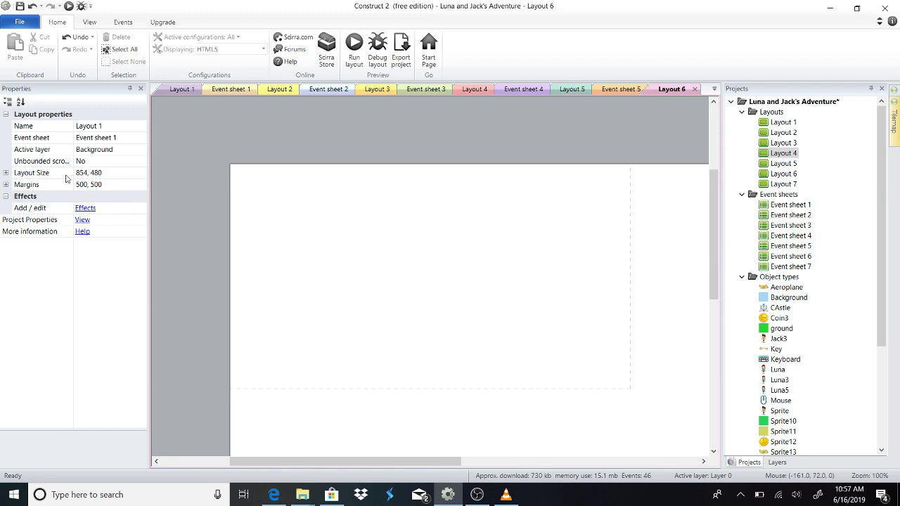
pyautogui.click(104, 175)
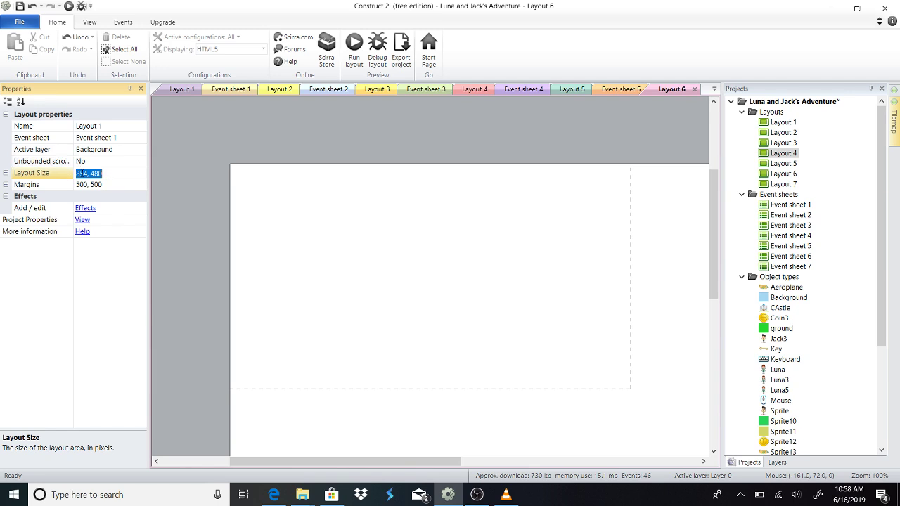
pyautogui.rightClick(102, 173)
pyautogui.click(70, 206)
# Paste the copied 854, 480 into the project's Window Size and return to Layout 6's own properties
pyautogui.click(83, 220)
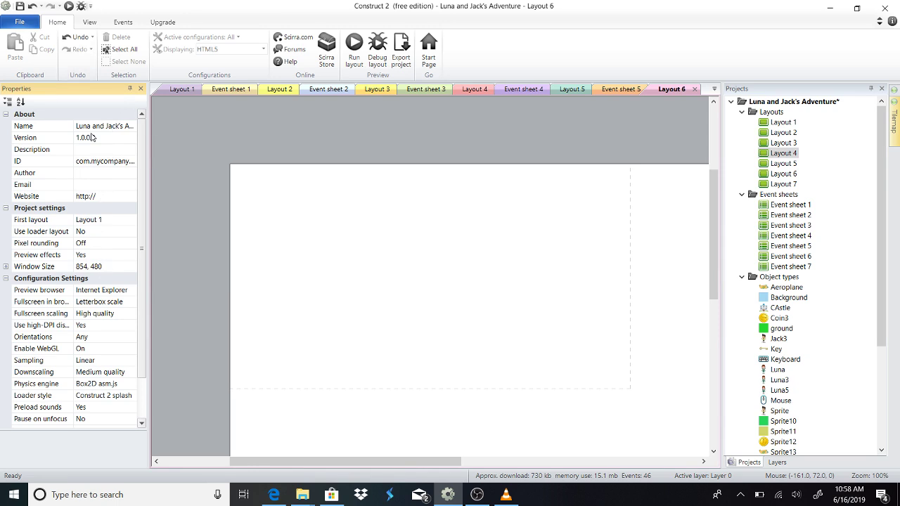
pyautogui.click(105, 266)
pyautogui.rightClick(105, 267)
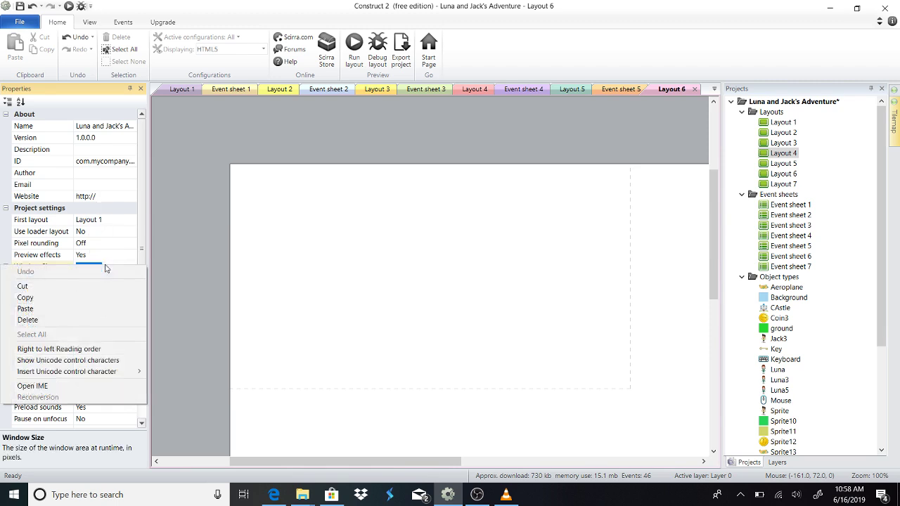
pyautogui.click(80, 313)
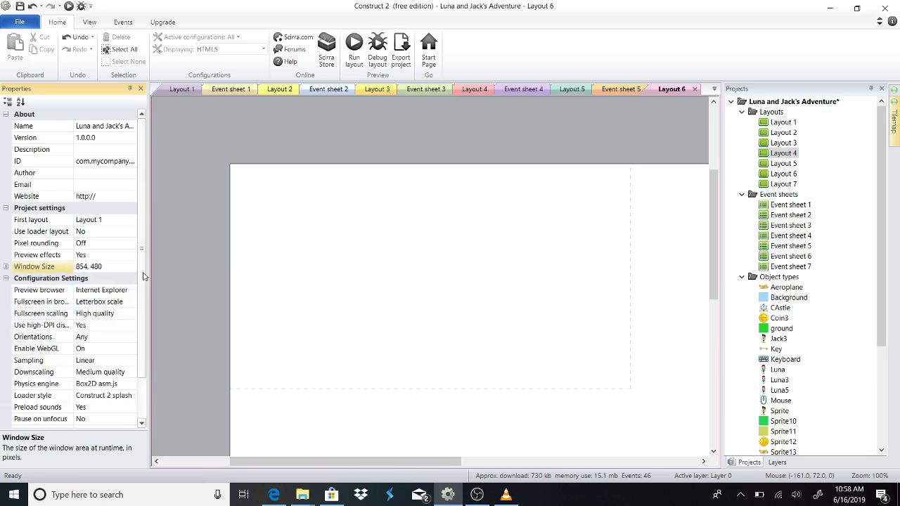
pyautogui.click(165, 261)
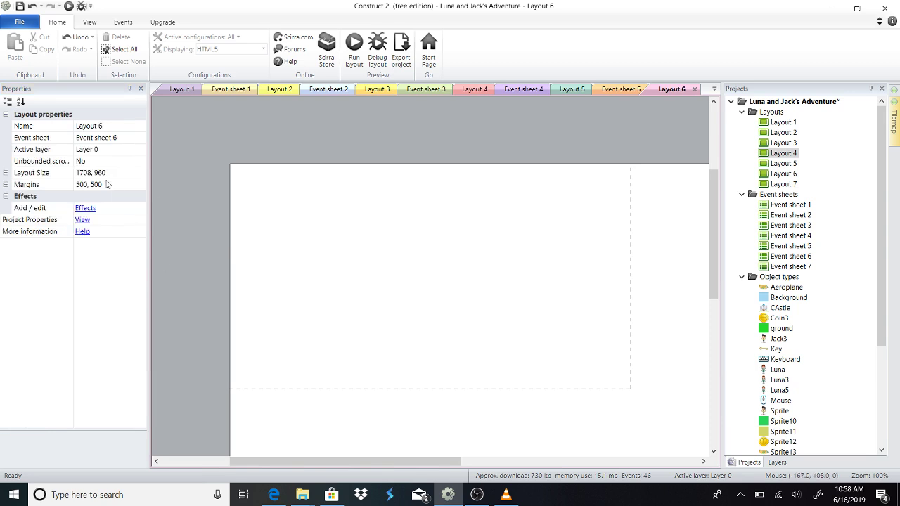
# Copy the project's Window Size value of 854, 480 and paste it as Layout 6's Layout Size
pyautogui.click(83, 220)
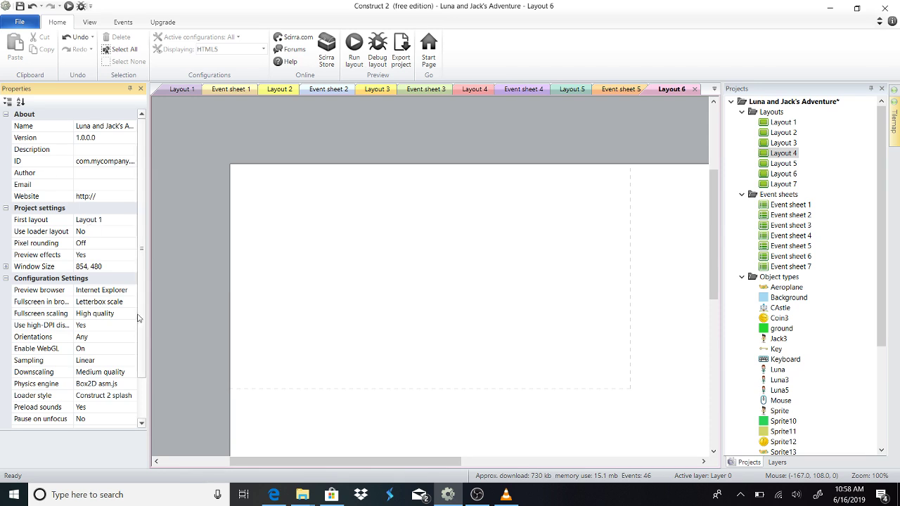
pyautogui.click(102, 268)
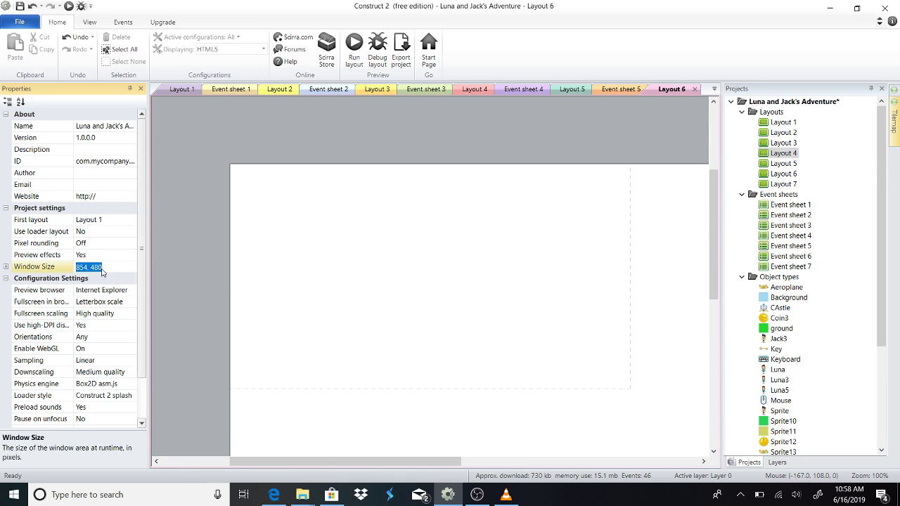
pyautogui.rightClick(103, 269)
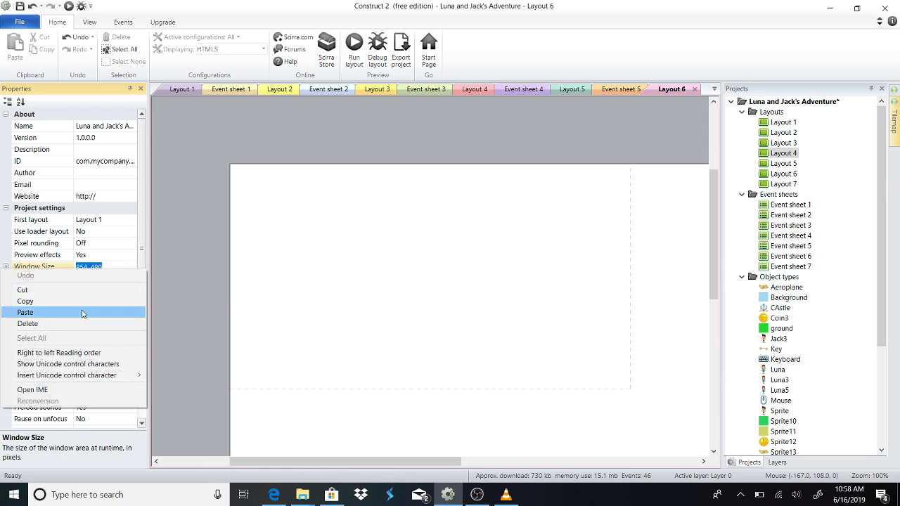
pyautogui.click(77, 301)
pyautogui.click(156, 266)
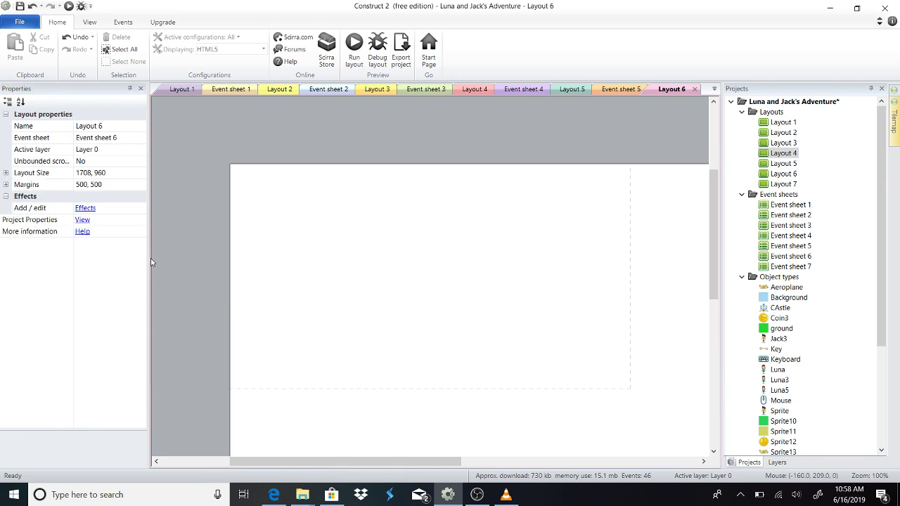
pyautogui.click(102, 171)
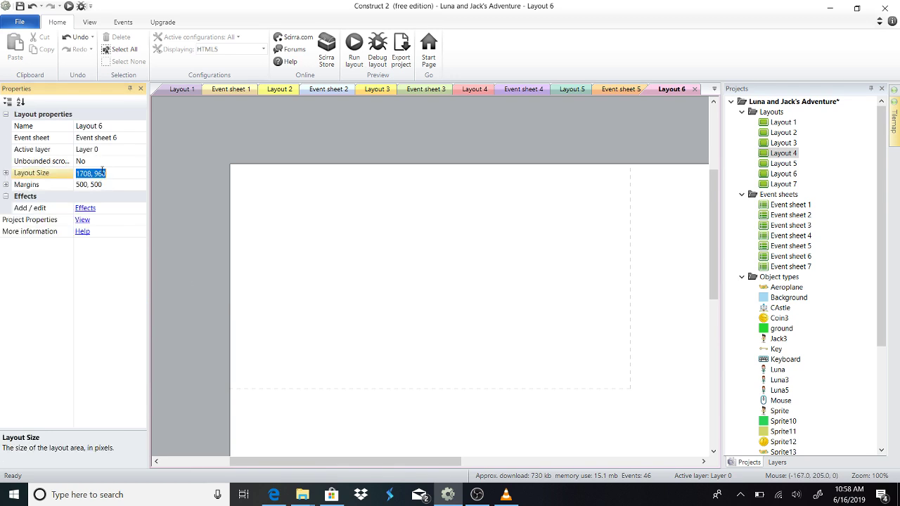
pyautogui.rightClick(102, 171)
pyautogui.click(60, 215)
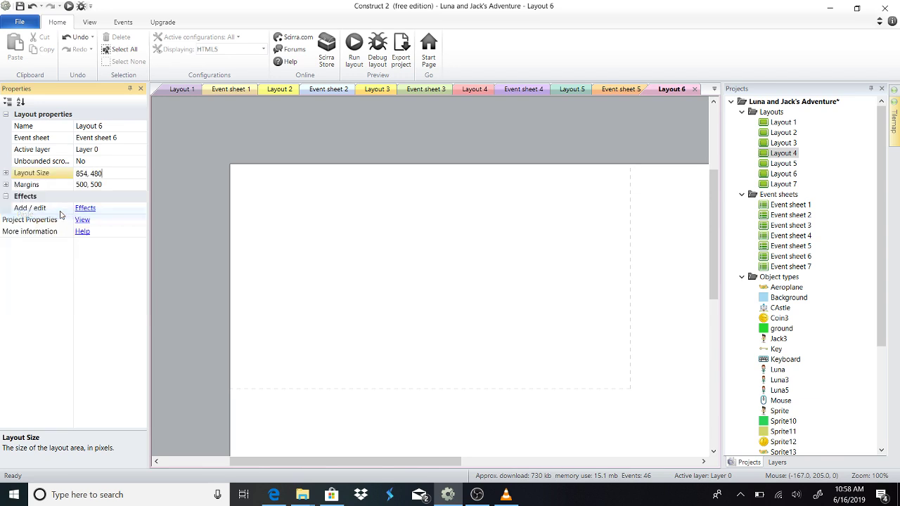
pyautogui.click(211, 249)
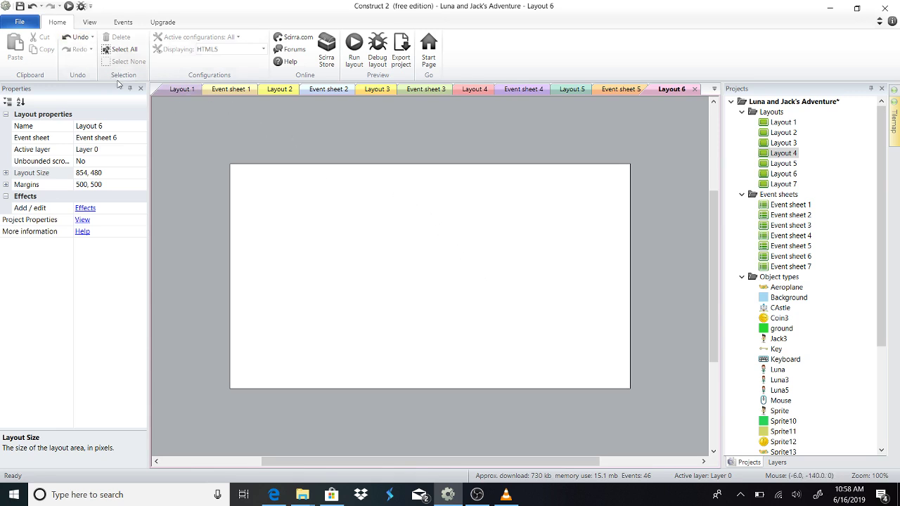
# Copy the boy sprite from Layout 1 into Layout 6 and place it near the lower-left corner at about 87, 404
pyautogui.click(182, 90)
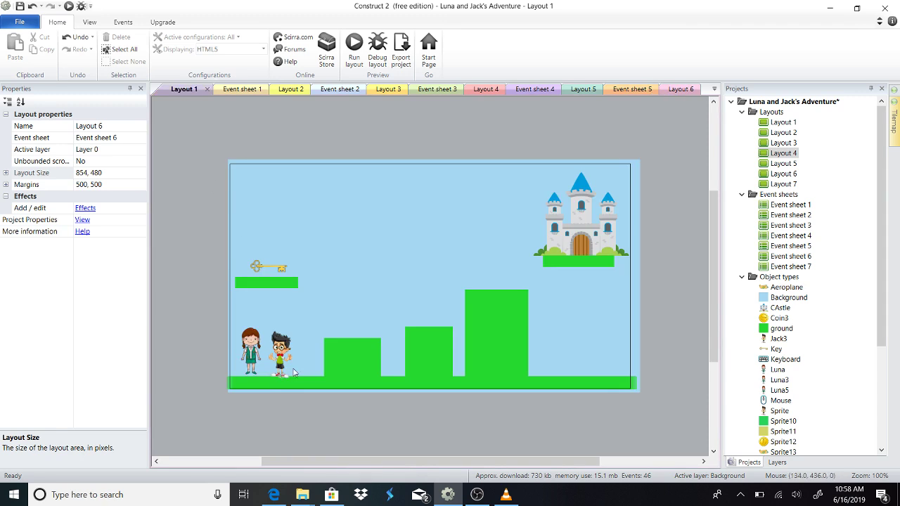
pyautogui.rightClick(279, 346)
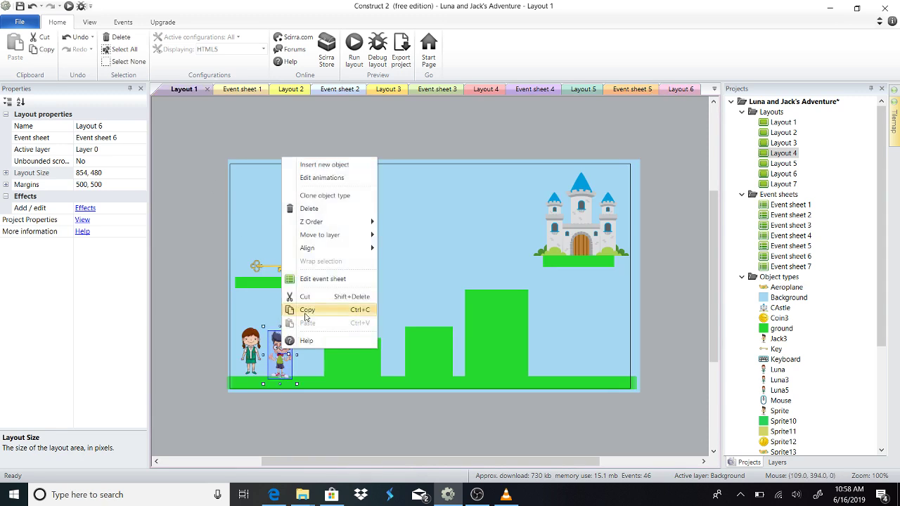
pyautogui.click(300, 306)
pyautogui.click(676, 89)
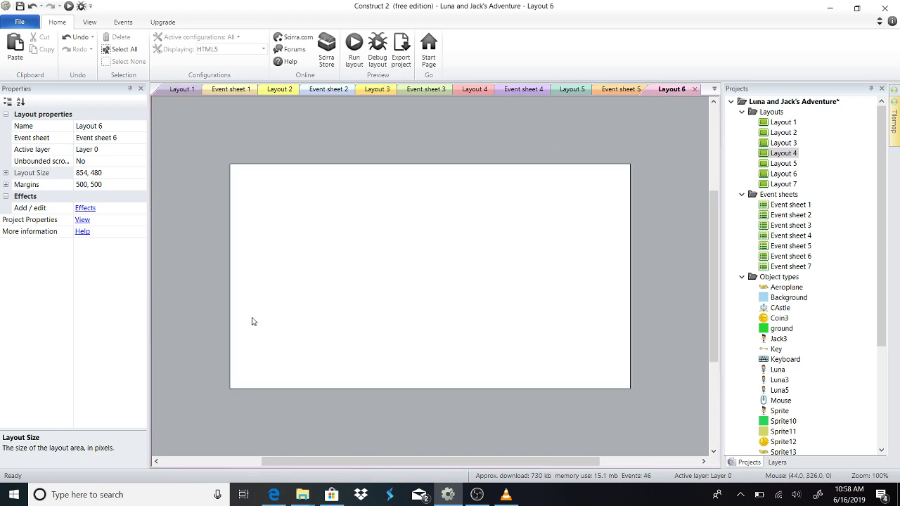
pyautogui.rightClick(257, 346)
pyautogui.click(298, 316)
pyautogui.click(262, 346)
pyautogui.moveTo(262, 346); pyautogui.dragTo(276, 358)
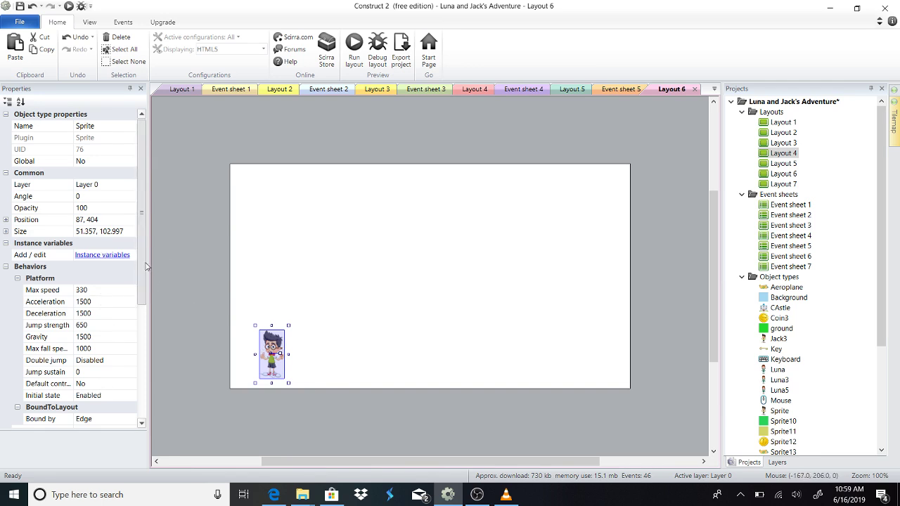
# Delete the BoundToLayout behavior from the boy sprite
pyautogui.scroll(-1, 146, 280)
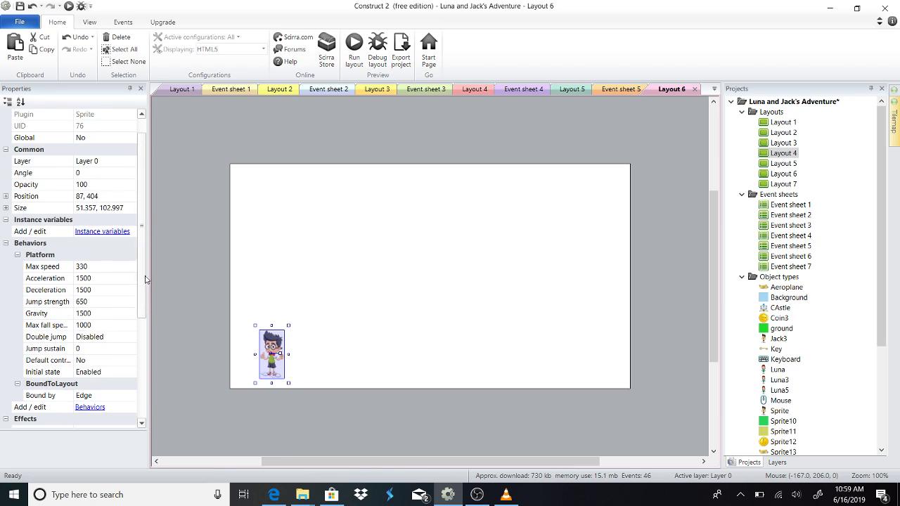
pyautogui.click(79, 407)
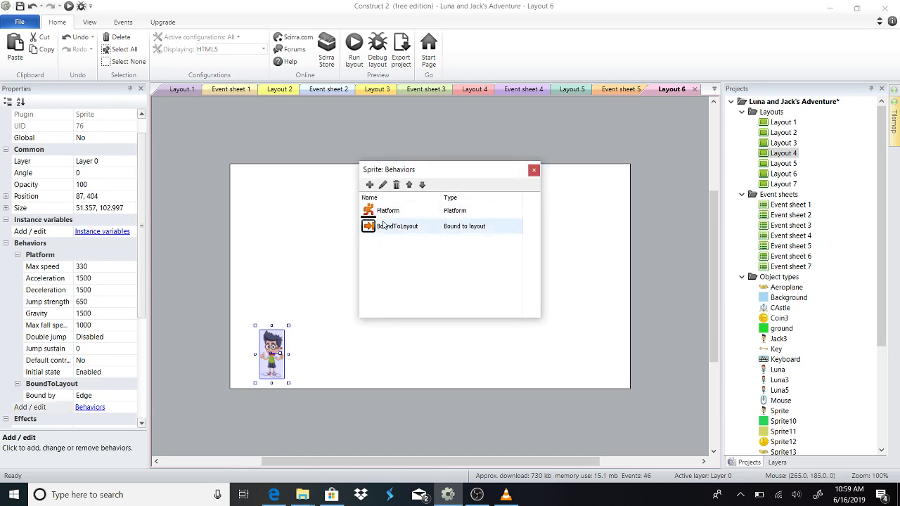
pyautogui.click(397, 226)
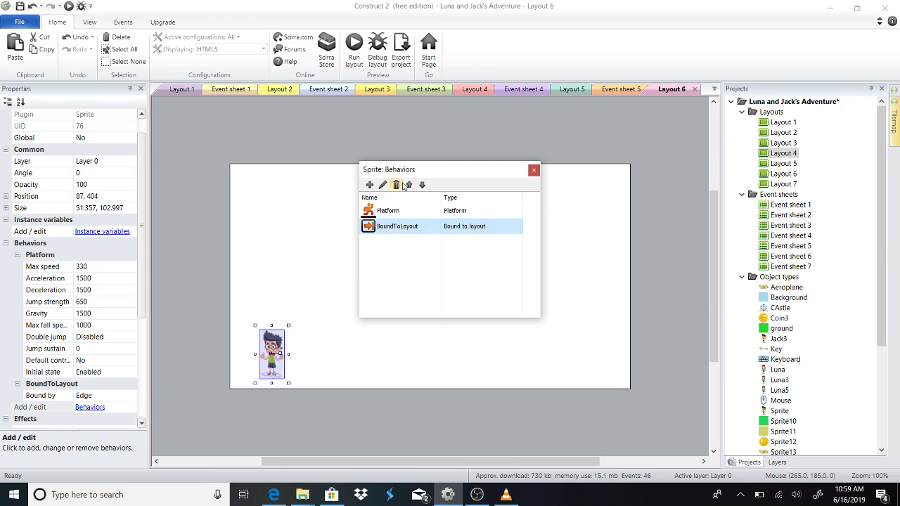
pyautogui.click(396, 185)
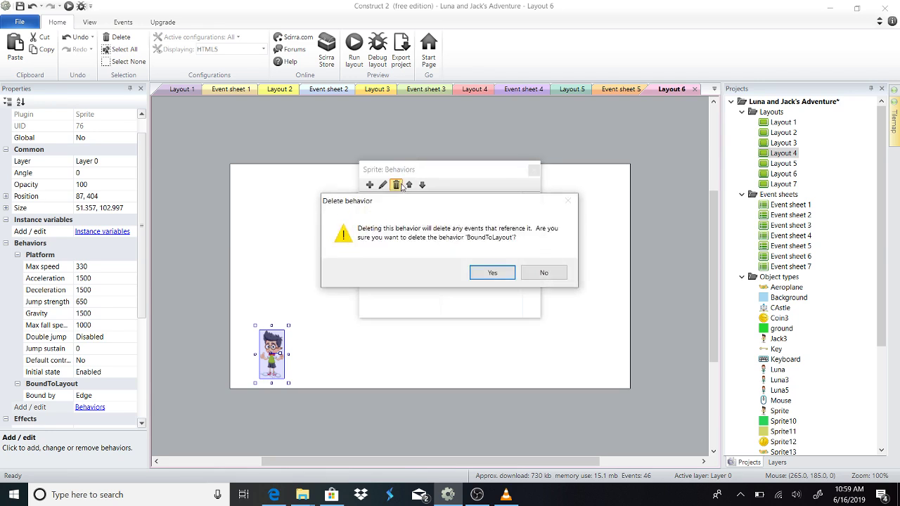
pyautogui.click(503, 272)
# Add the Scroll To behavior to the boy sprite
pyautogui.click(370, 185)
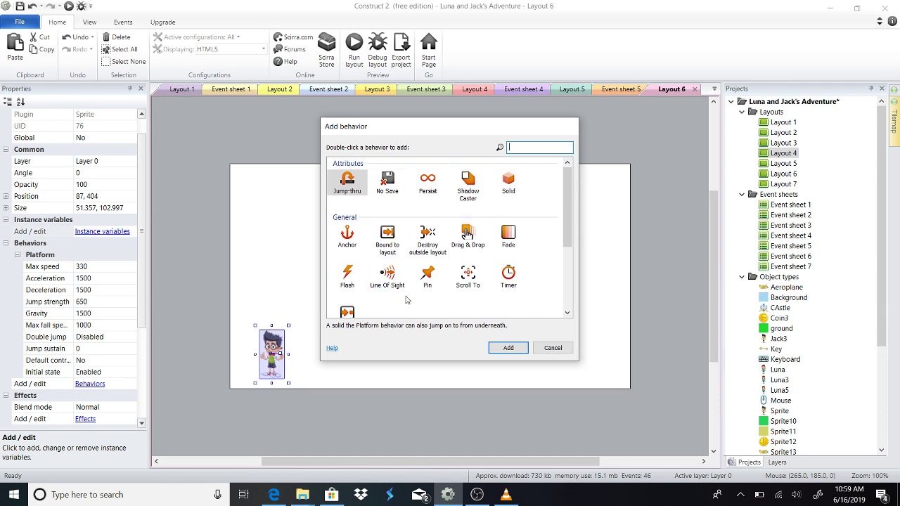
pyautogui.click(467, 274)
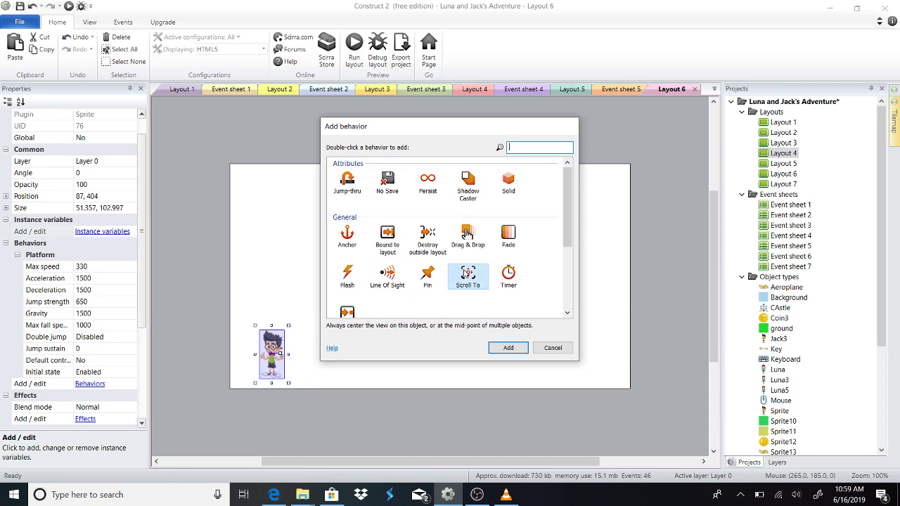
pyautogui.click(503, 349)
pyautogui.click(535, 170)
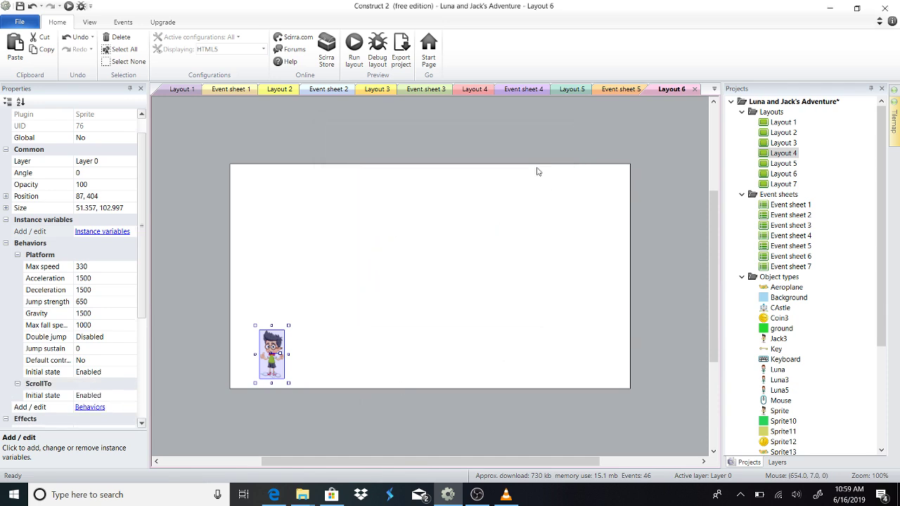
# Preview Layout 6 in the browser, close the preview, and select the boy sprite again
pyautogui.click(354, 60)
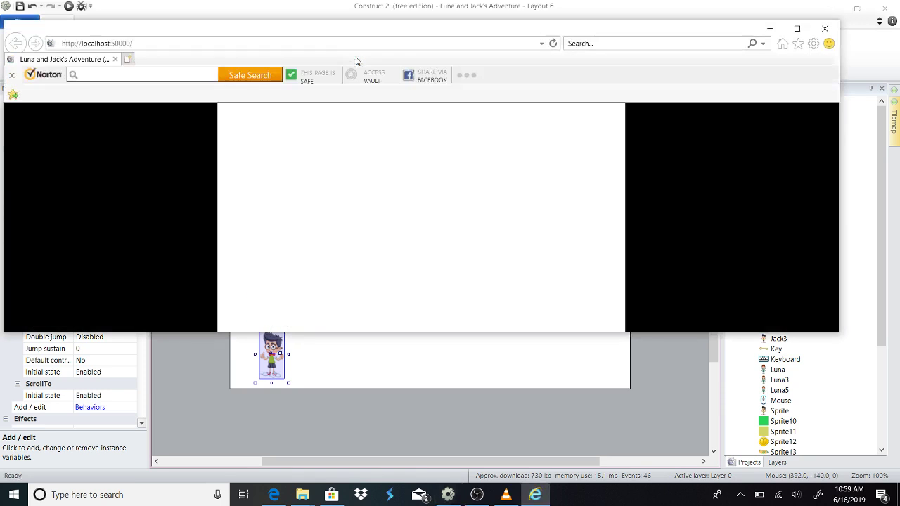
pyautogui.click(824, 28)
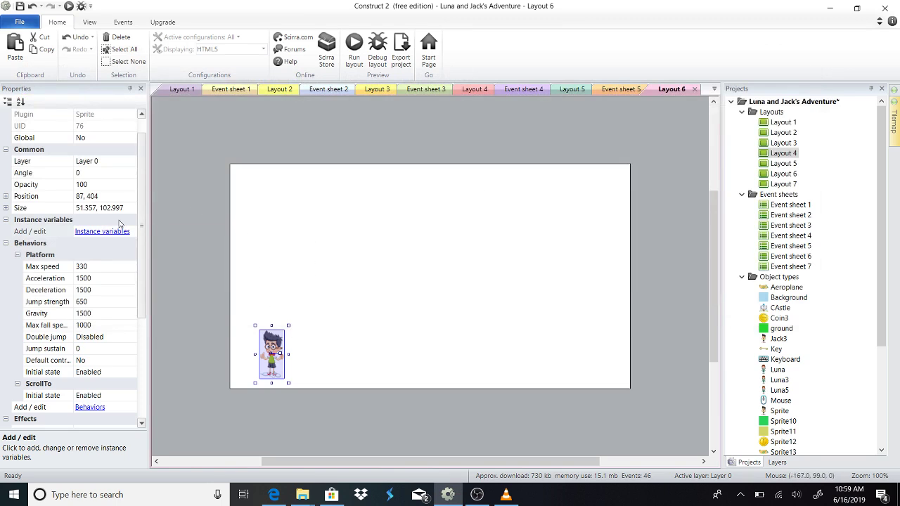
pyautogui.click(171, 257)
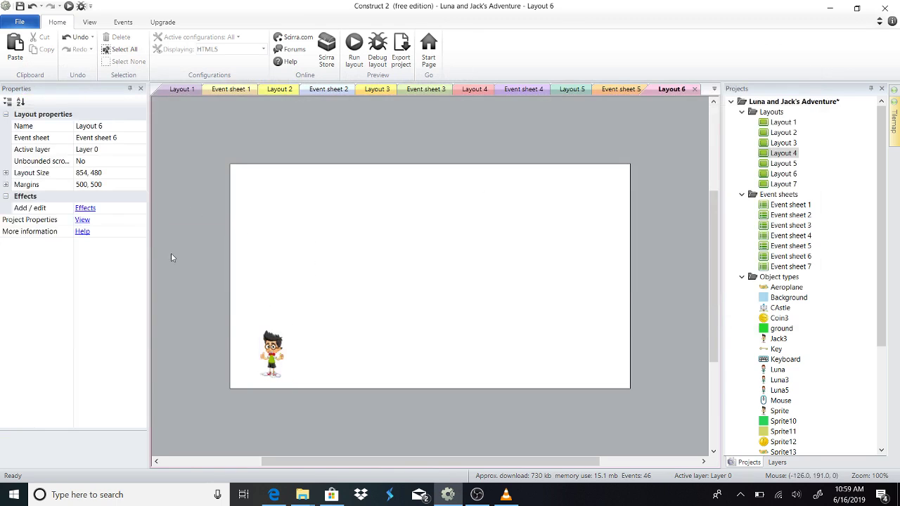
pyautogui.click(265, 367)
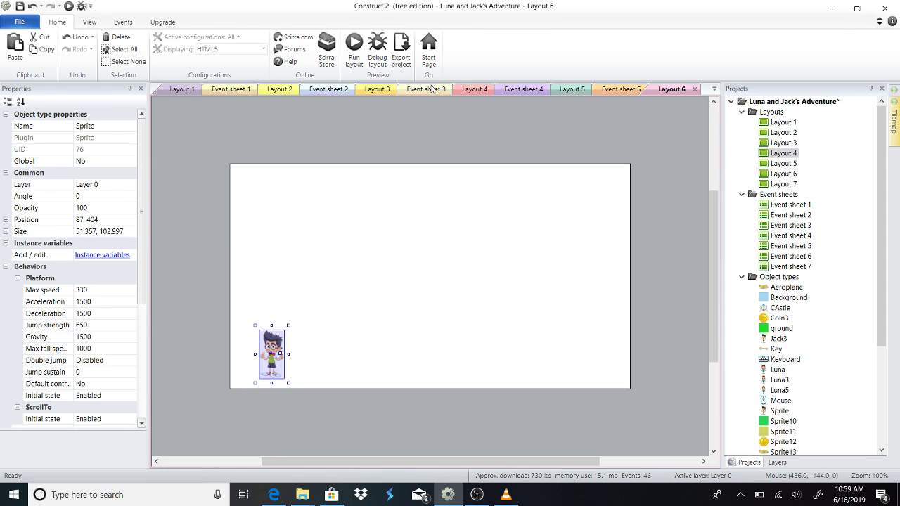
# Copy a long horizontal ground bar from Layout 3 into Layout 6 and place it beneath the boy at about 301, 467
pyautogui.click(429, 90)
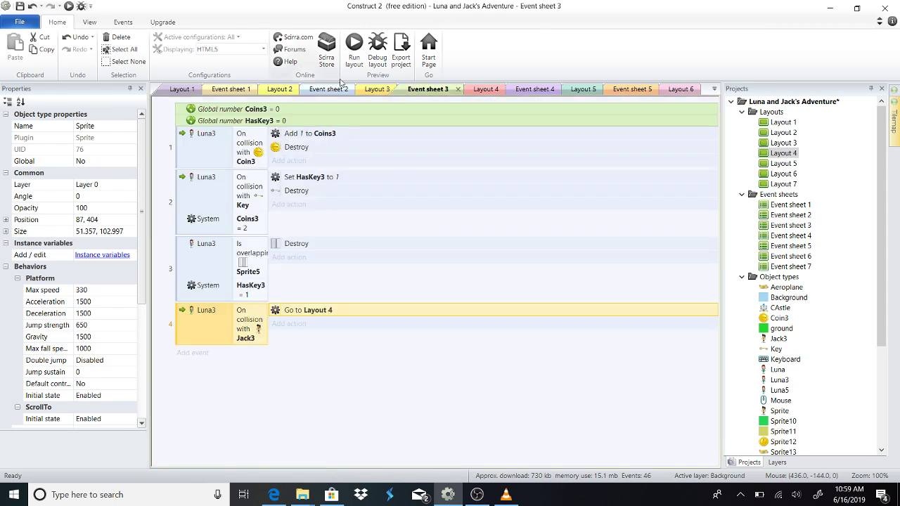
pyautogui.click(376, 89)
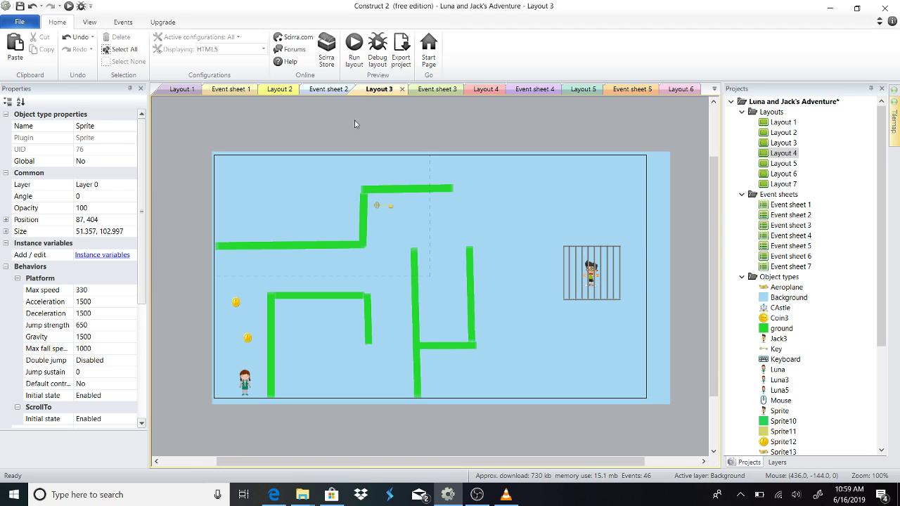
pyautogui.rightClick(285, 247)
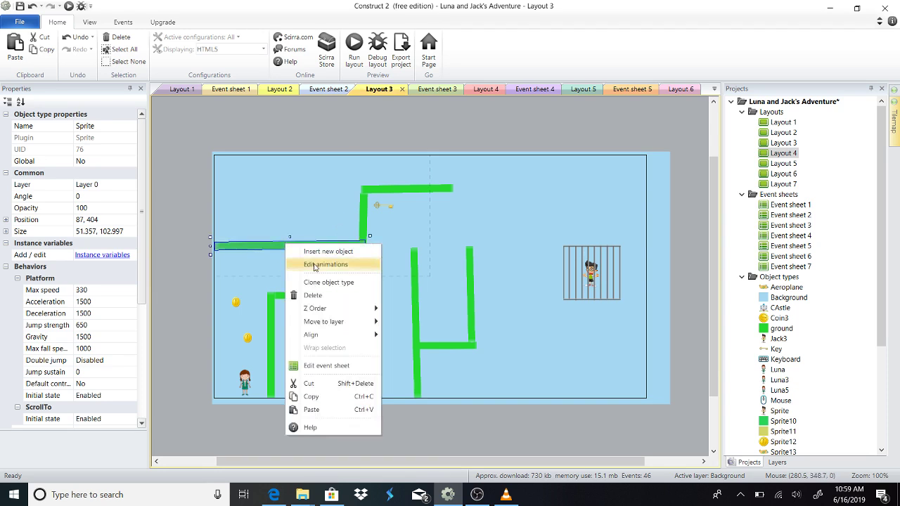
pyautogui.click(319, 397)
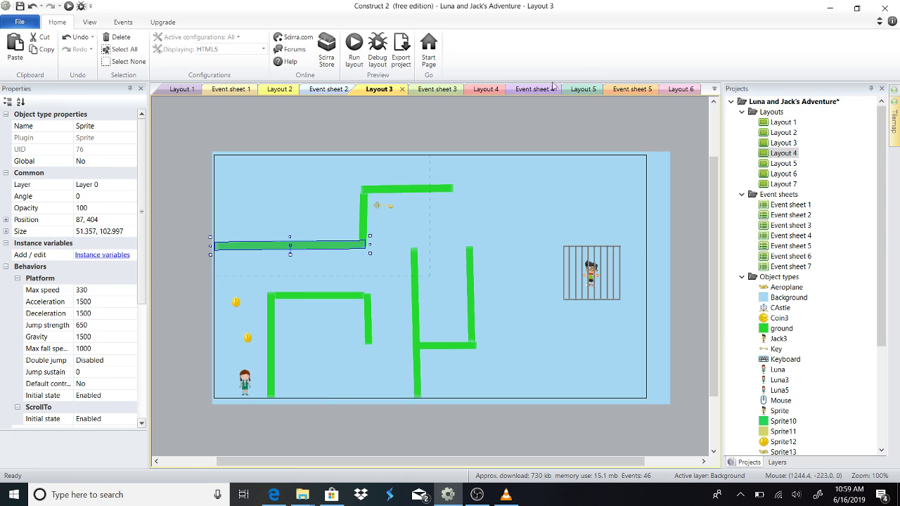
pyautogui.click(676, 89)
pyautogui.rightClick(350, 339)
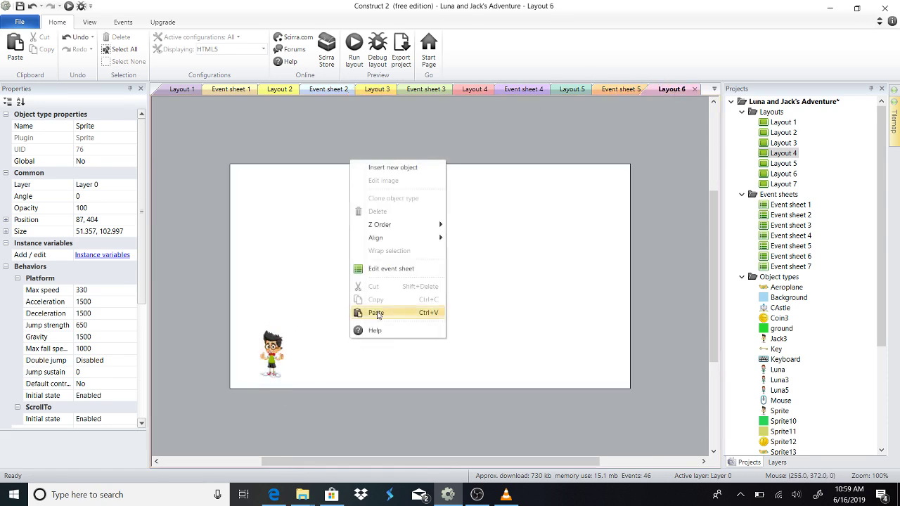
pyautogui.click(377, 313)
pyautogui.click(348, 352)
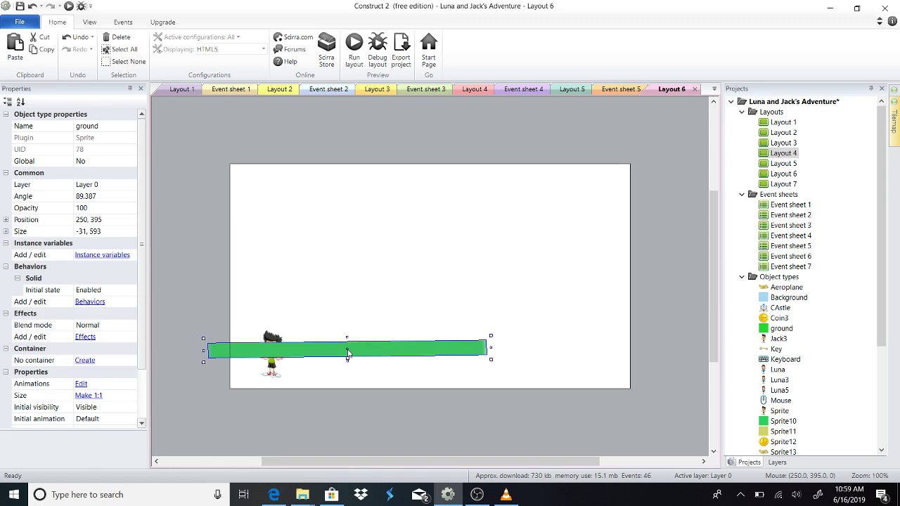
pyautogui.moveTo(347, 351); pyautogui.dragTo(372, 386)
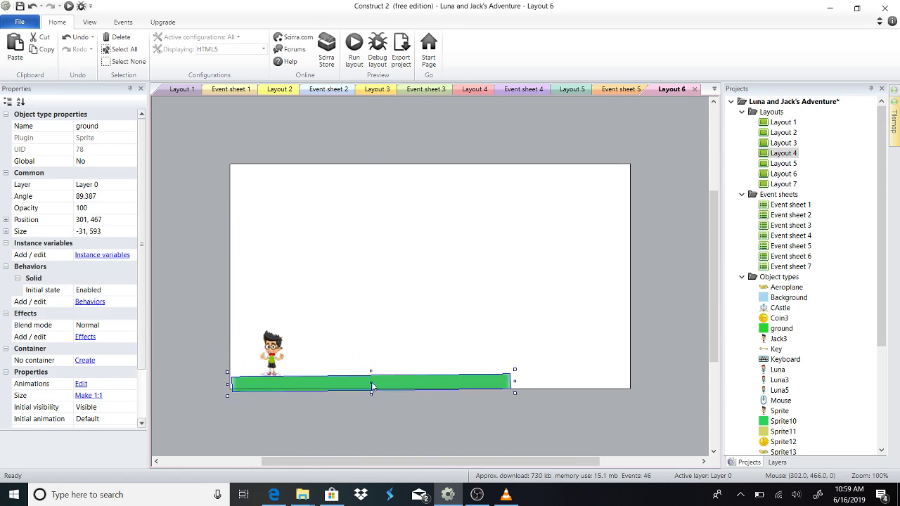
# Run Layout 6 to test the boy standing on the ground bar, and return to the boy sprite in the layout
pyautogui.click(355, 44)
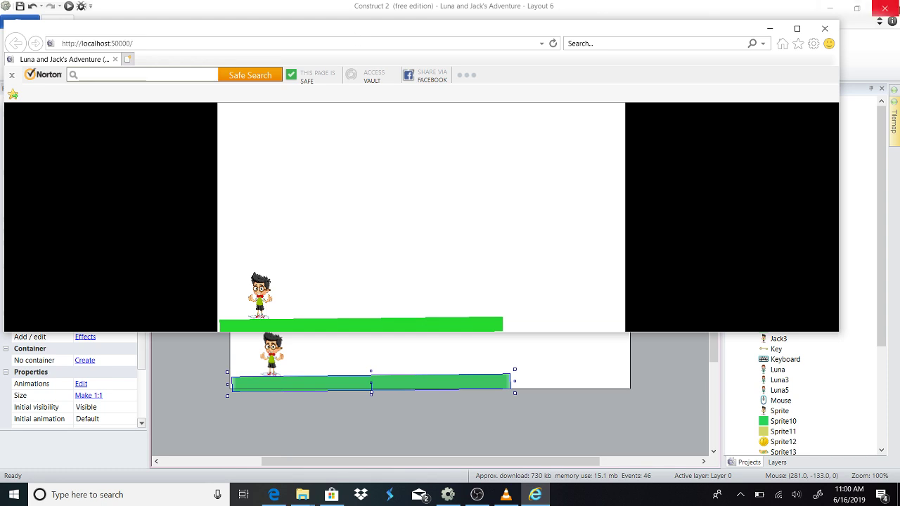
pyautogui.click(824, 29)
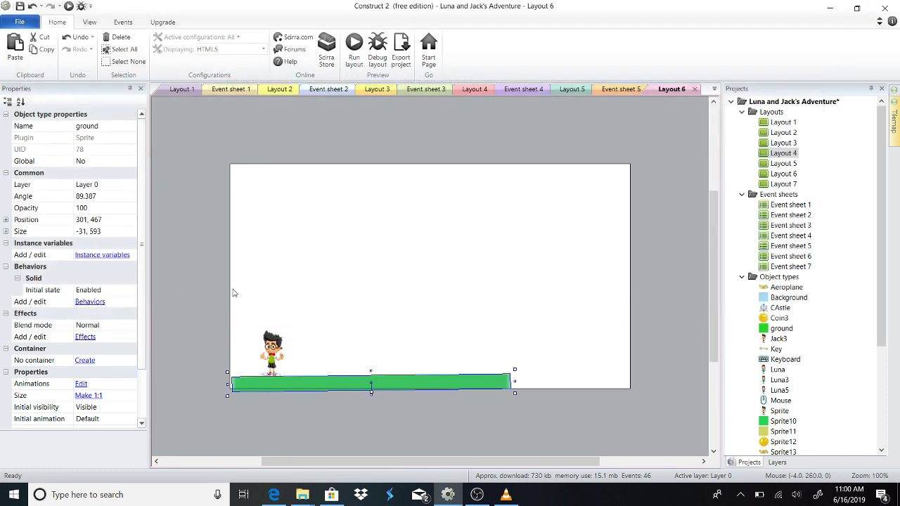
pyautogui.click(271, 355)
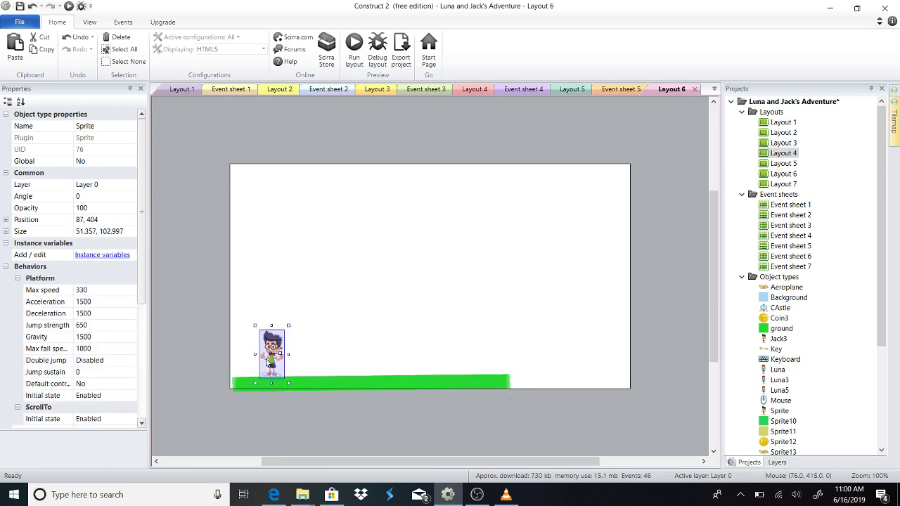
# Add a Keyboard "Key is down" event for the W key in Event sheet 6
pyautogui.click(714, 88)
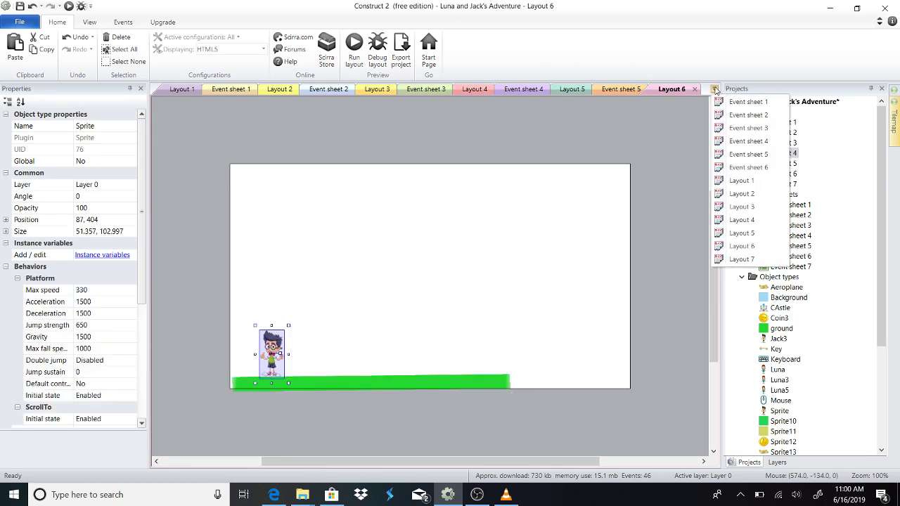
pyautogui.click(743, 167)
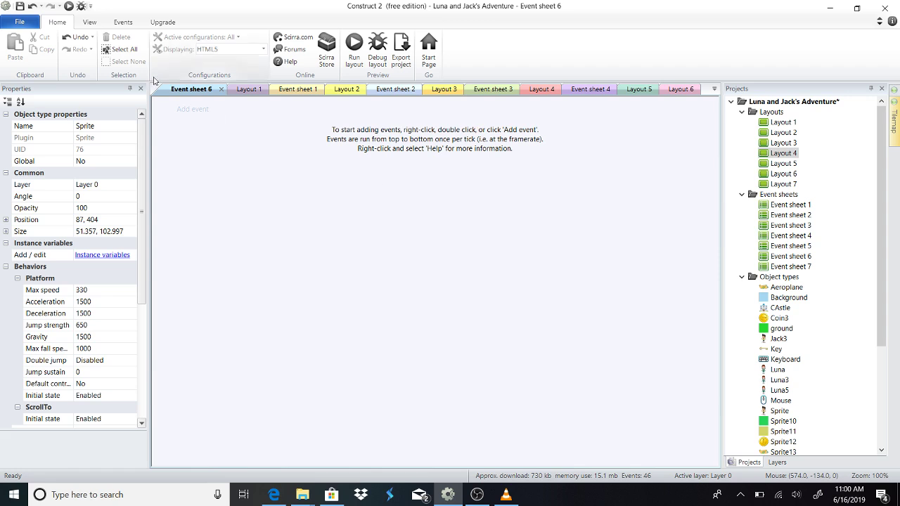
pyautogui.click(183, 109)
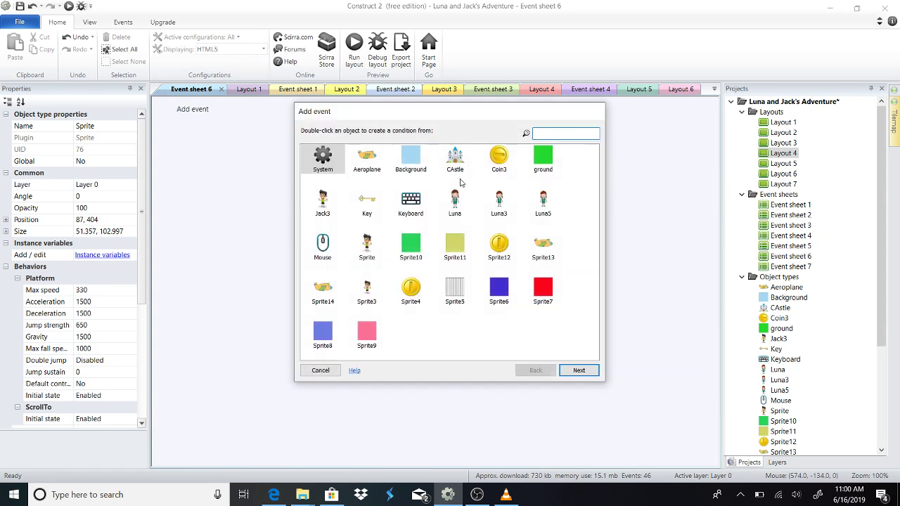
pyautogui.click(414, 201)
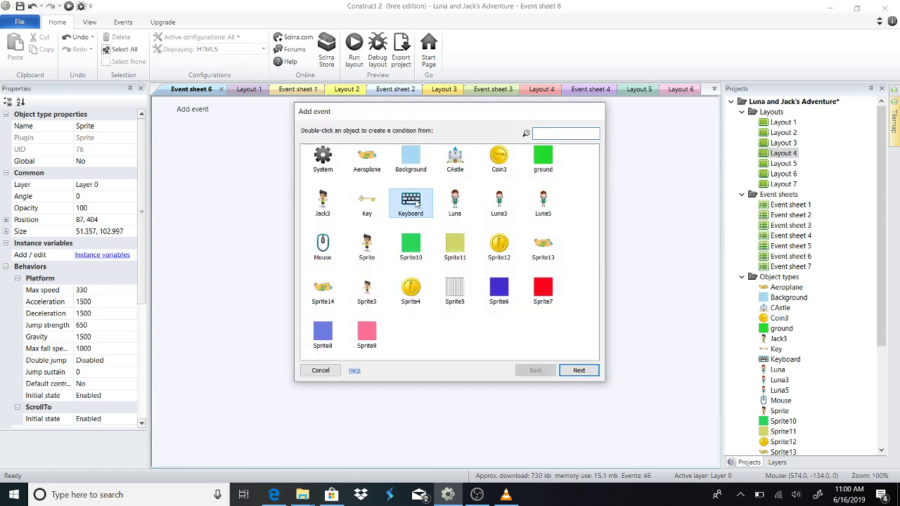
pyautogui.click(578, 369)
pyautogui.click(340, 205)
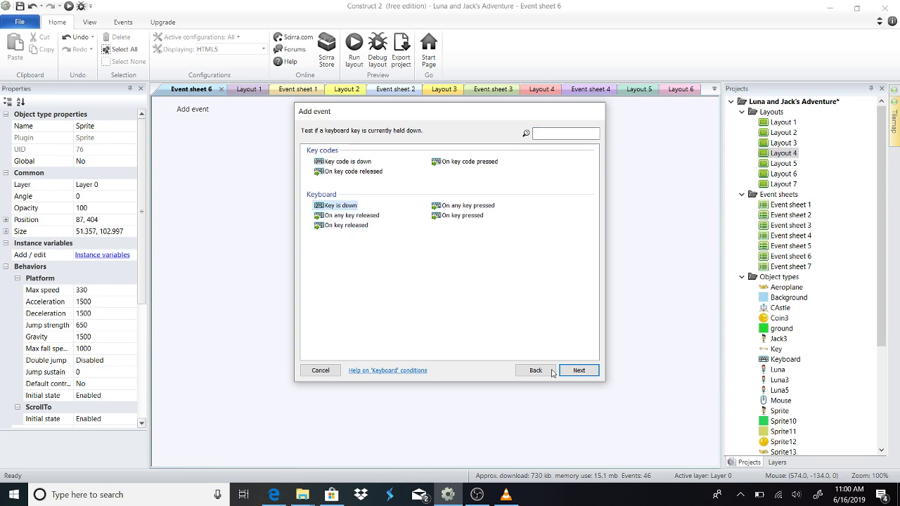
pyautogui.click(579, 370)
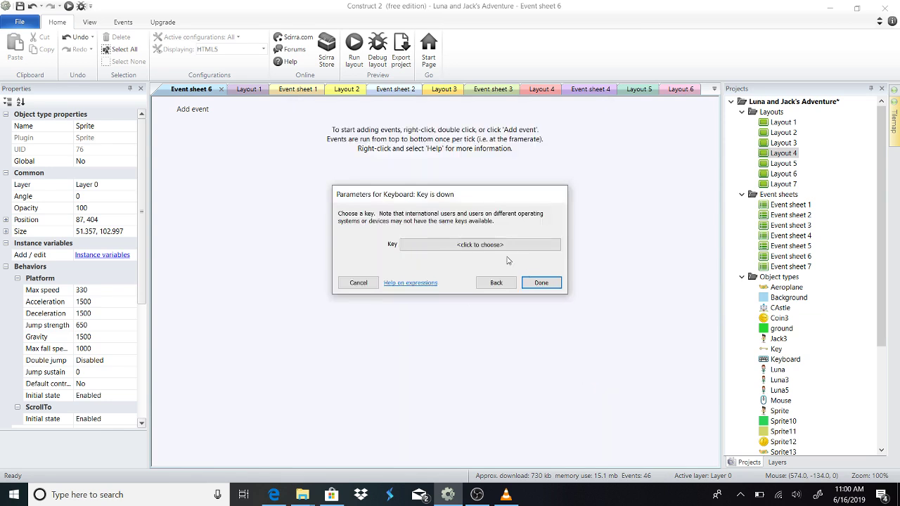
pyautogui.click(481, 244)
pyautogui.press('w')
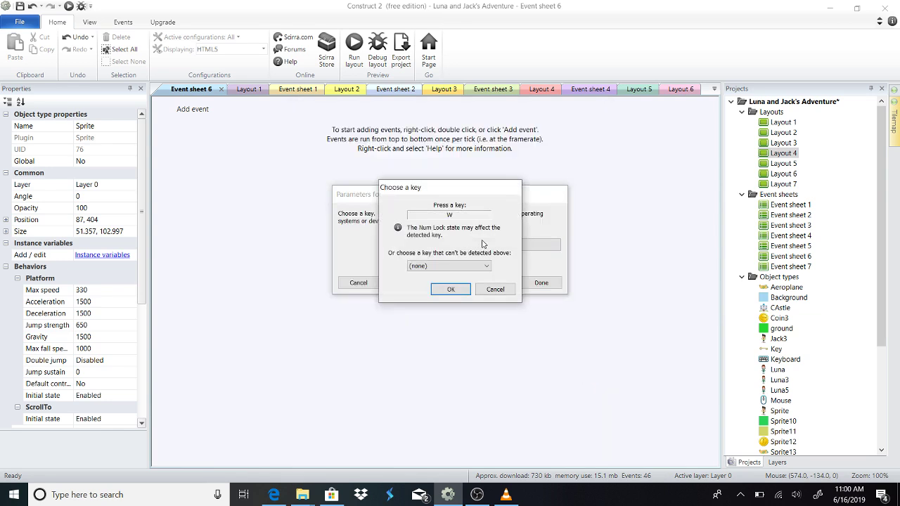
pyautogui.click(451, 289)
pyautogui.click(539, 283)
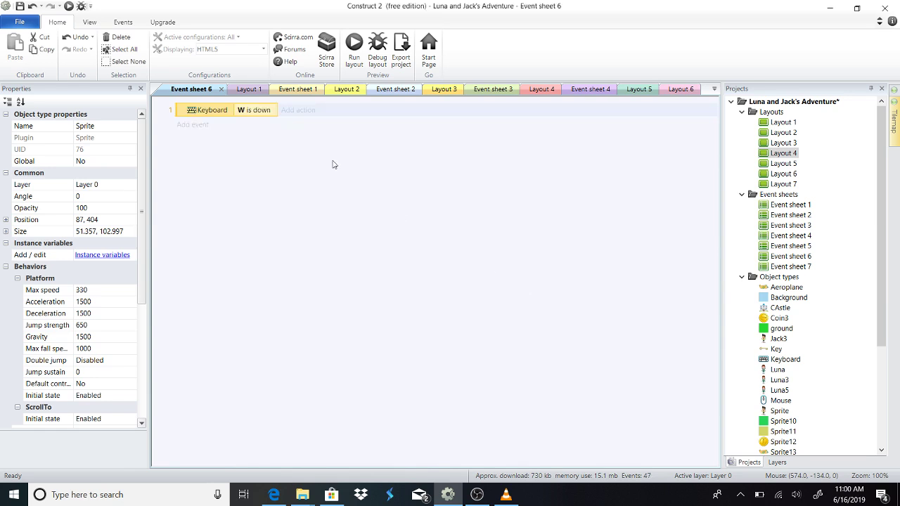
# Give the W event an action that makes Sprite simulate the Platform control Jump
pyautogui.doubleClick(347, 111)
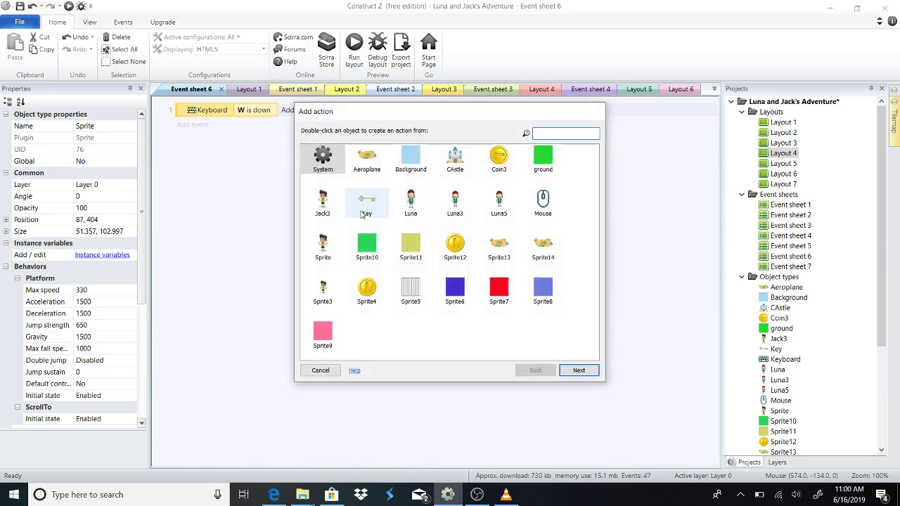
pyautogui.click(322, 246)
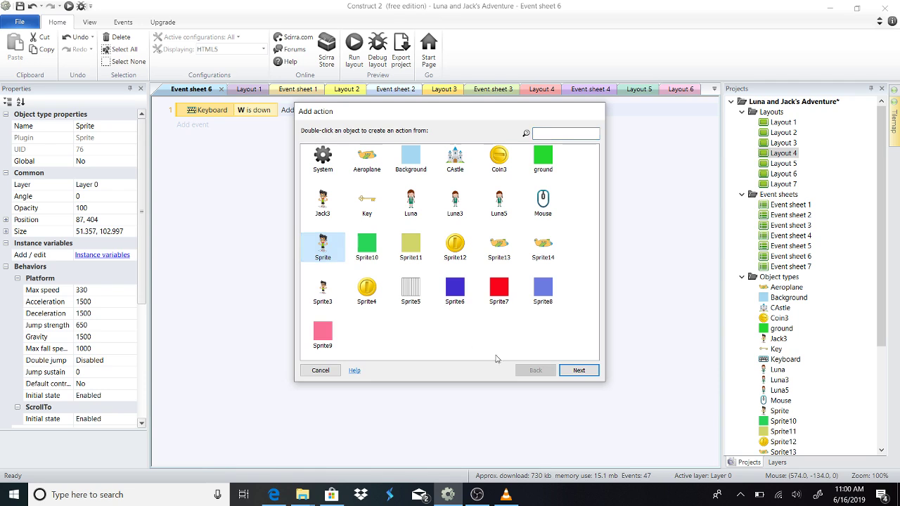
pyautogui.click(566, 375)
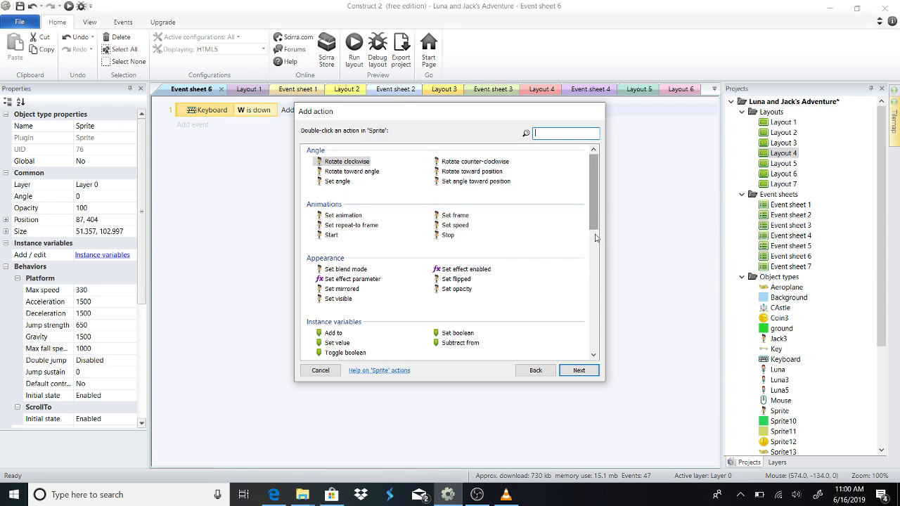
pyautogui.click(343, 215)
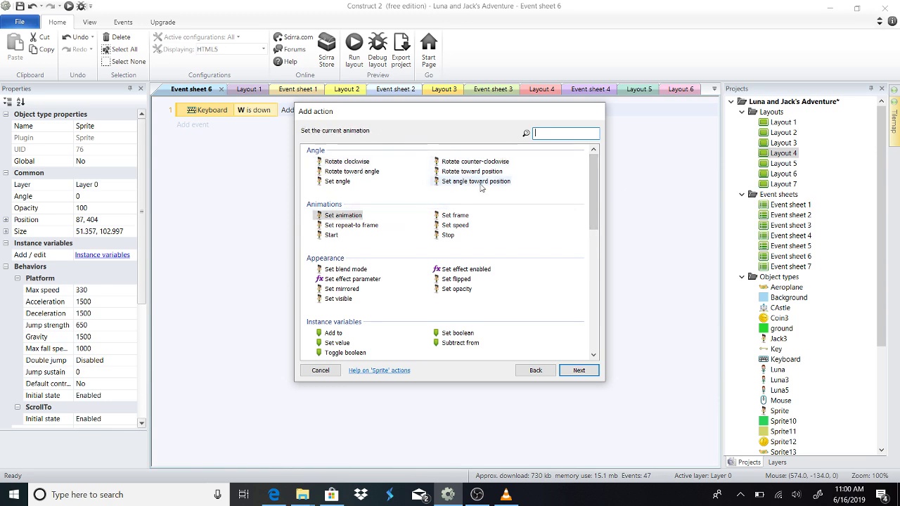
pyautogui.scroll(-5, 594, 211)
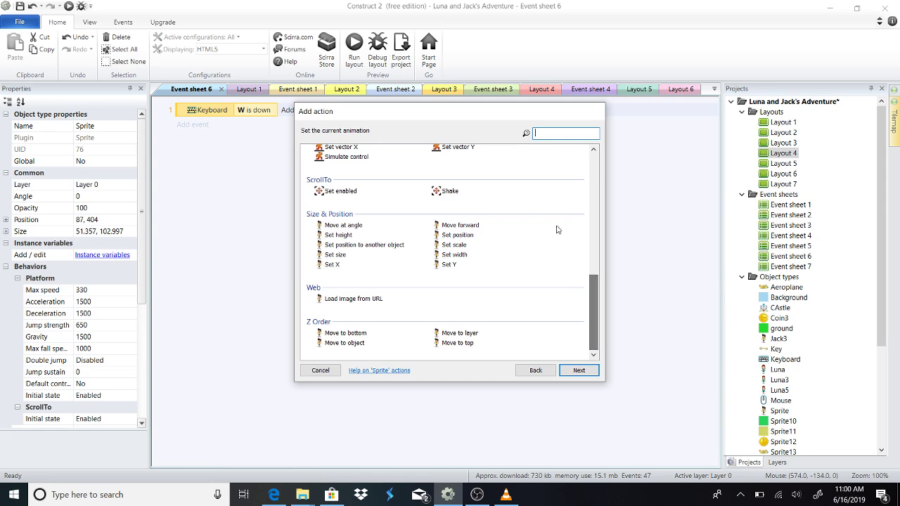
pyautogui.moveTo(599, 323); pyautogui.dragTo(600, 309)
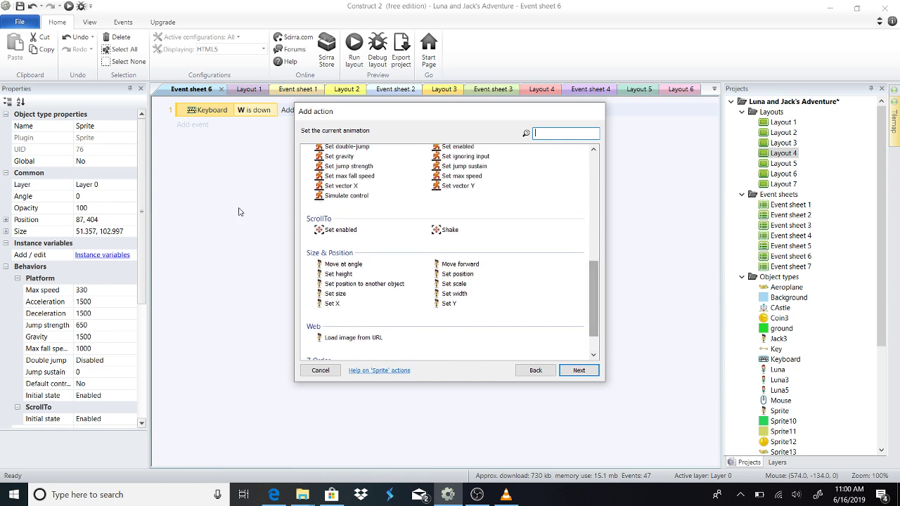
pyautogui.click(345, 195)
pyautogui.click(577, 370)
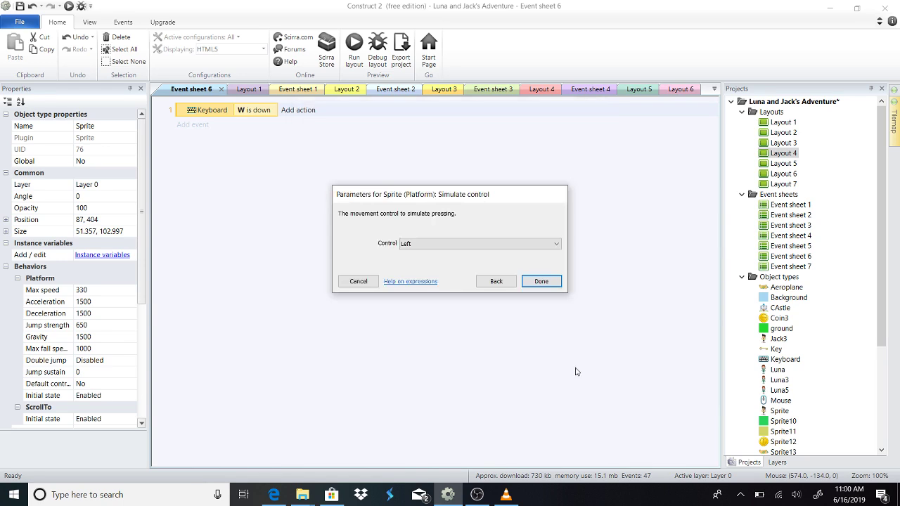
pyautogui.click(433, 245)
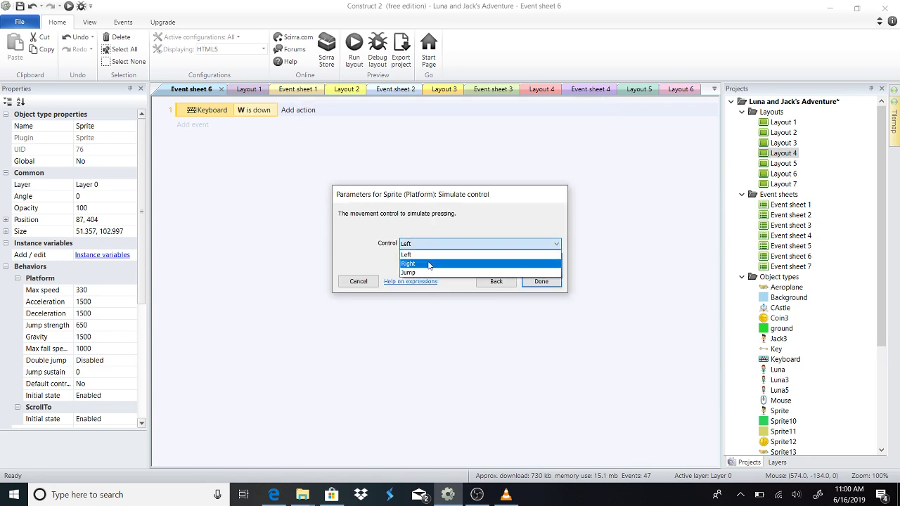
pyautogui.click(427, 272)
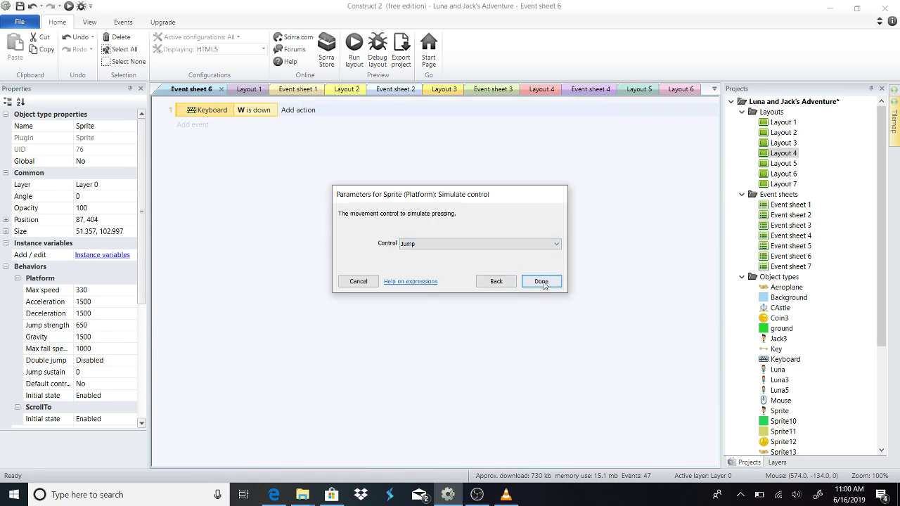
pyautogui.click(541, 282)
# Run Layout 6 in the browser to test the boy's jump, and close the preview
pyautogui.click(639, 88)
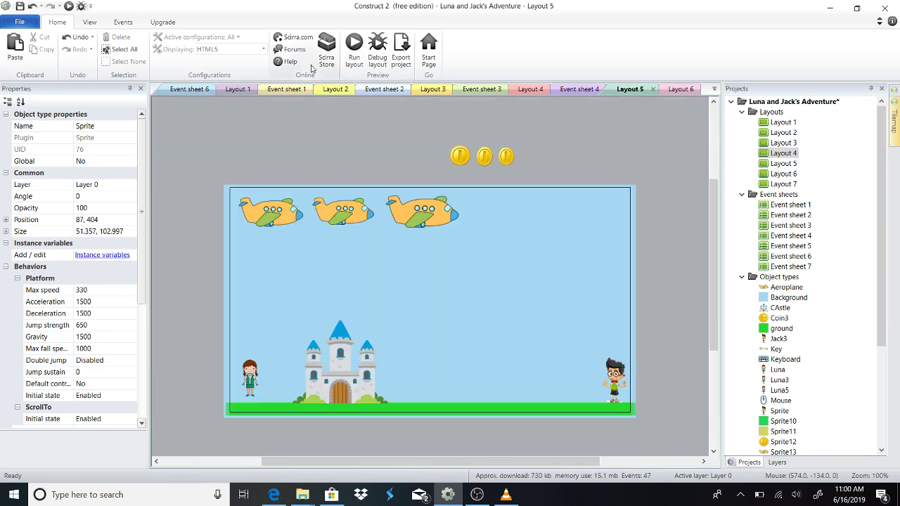
pyautogui.click(683, 89)
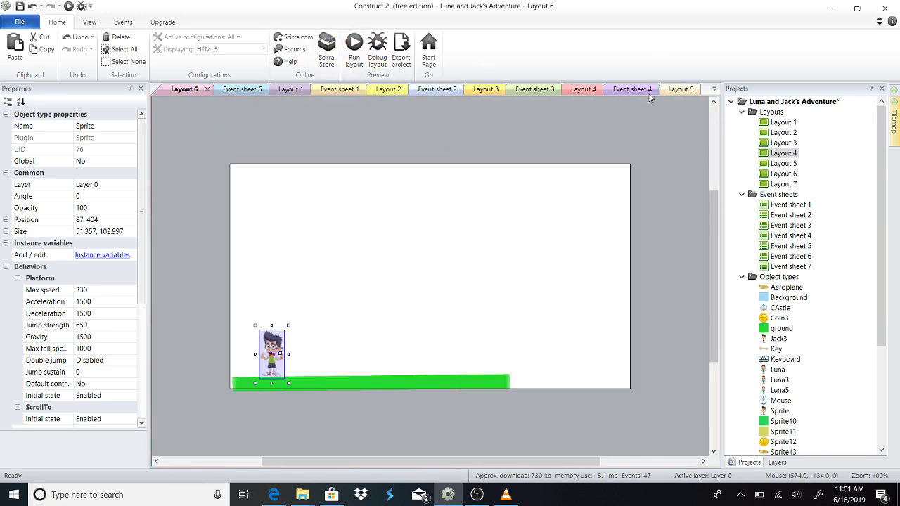
pyautogui.click(354, 47)
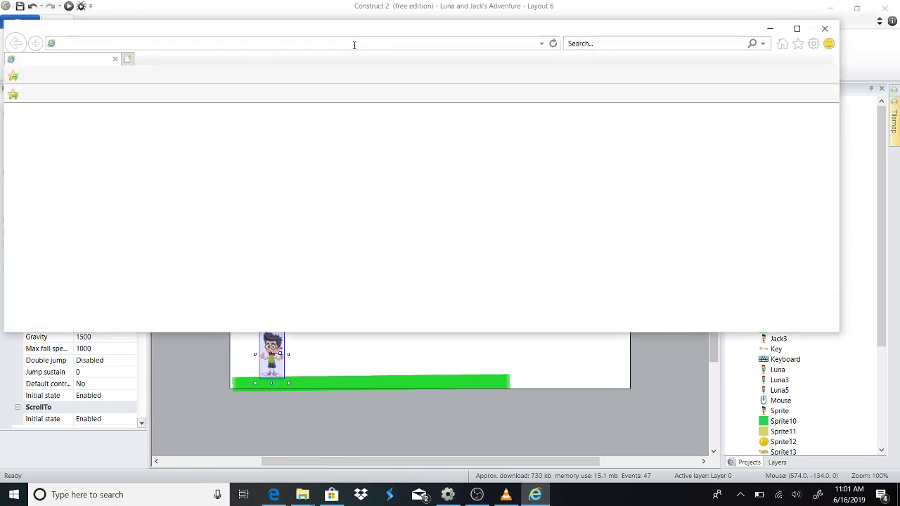
pyautogui.press('Up')
pyautogui.press('Up')
pyautogui.press('Up')
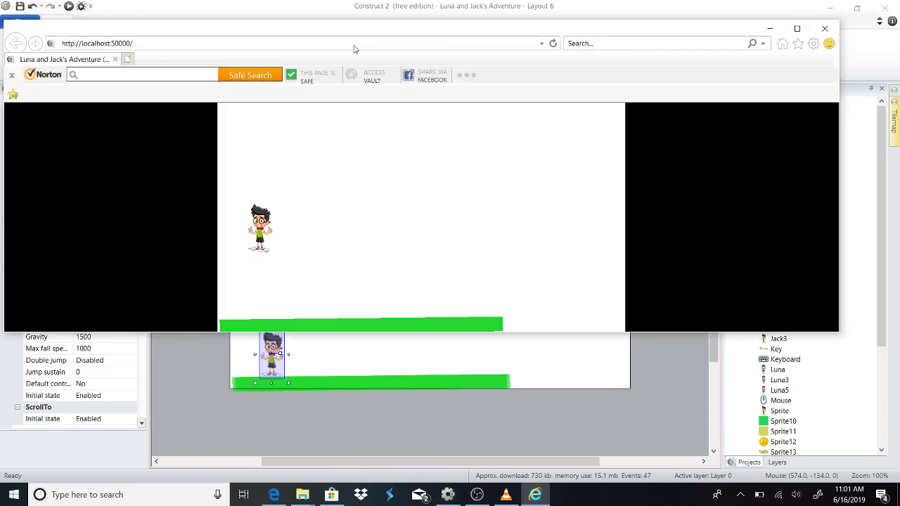
pyautogui.press('Up')
pyautogui.press('Up')
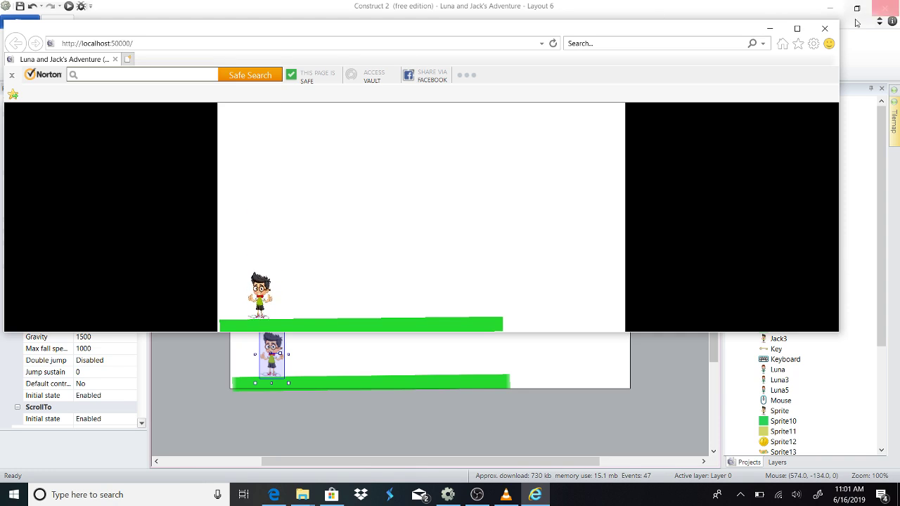
pyautogui.click(823, 30)
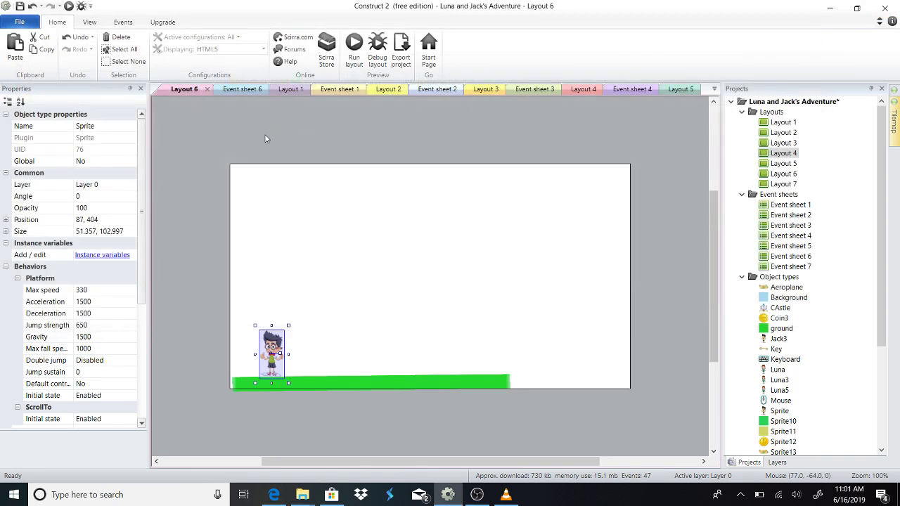
# Add a second Keyboard "Key is down" event to Event sheet 6, for the A key
pyautogui.click(235, 89)
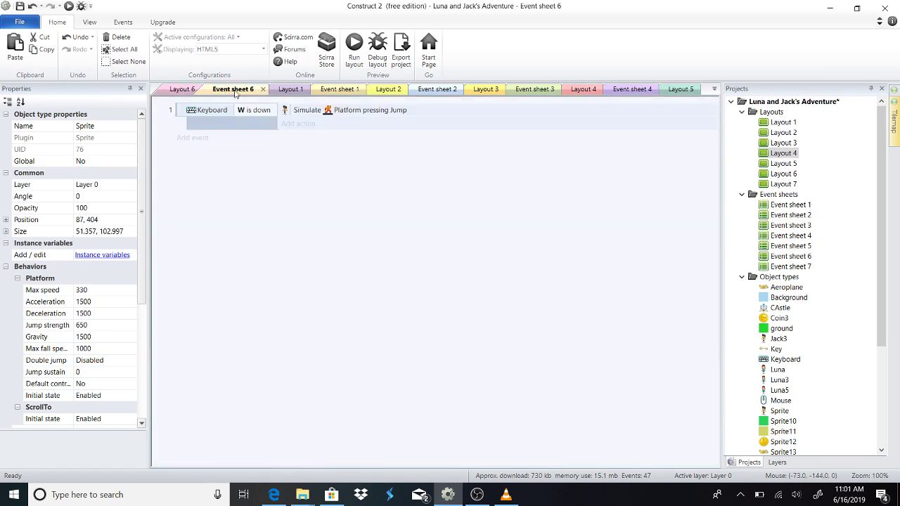
pyautogui.click(188, 141)
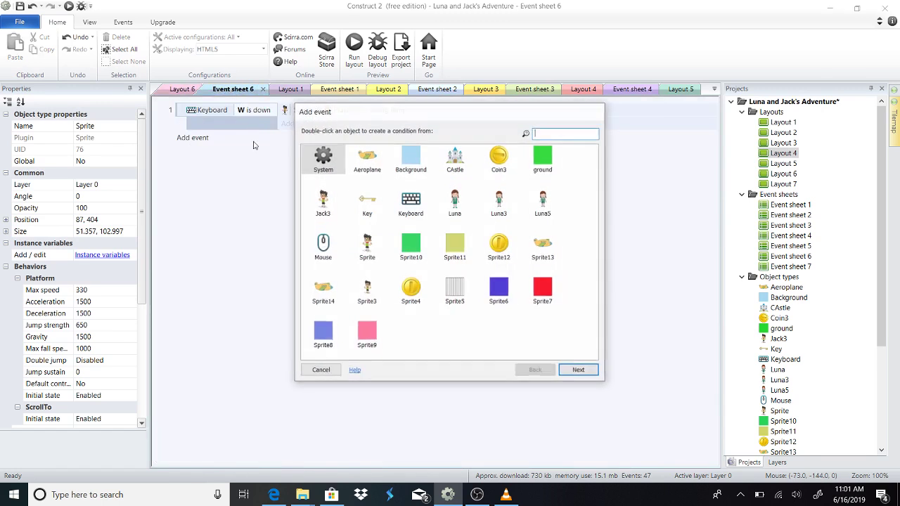
pyautogui.click(425, 200)
pyautogui.click(579, 370)
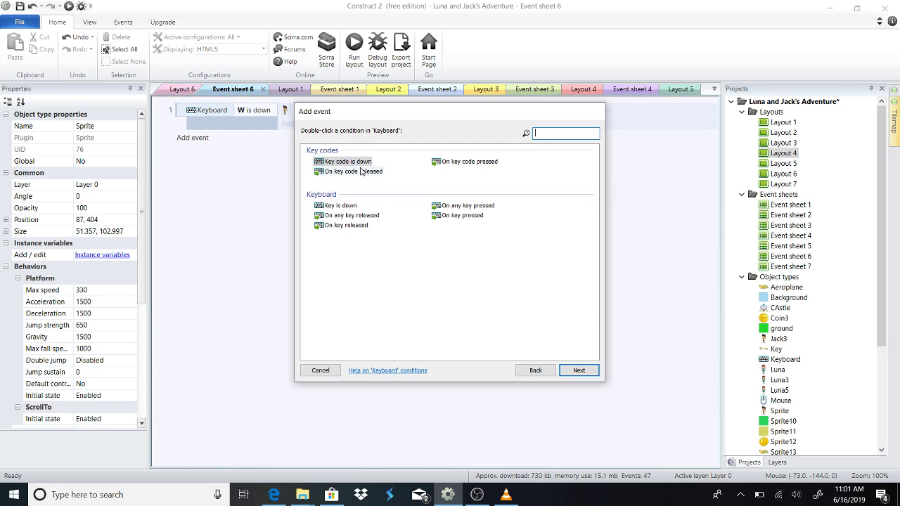
pyautogui.click(342, 206)
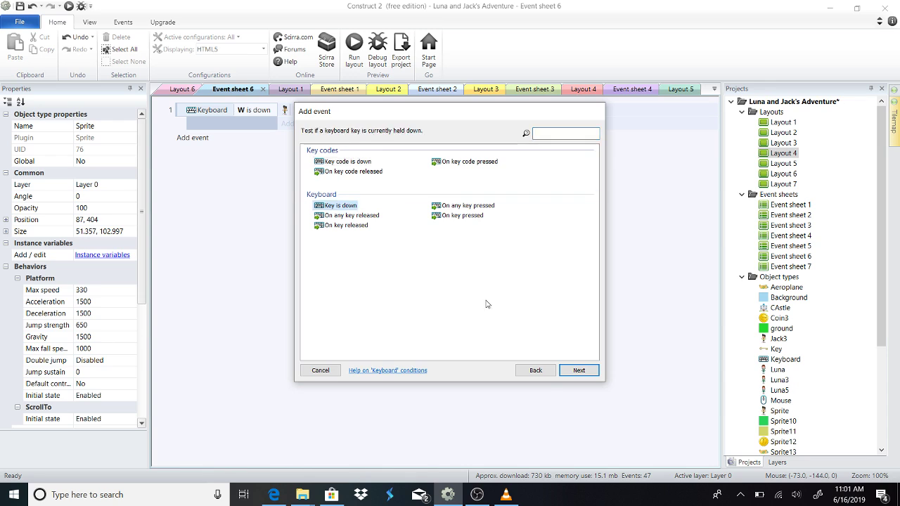
pyautogui.click(580, 370)
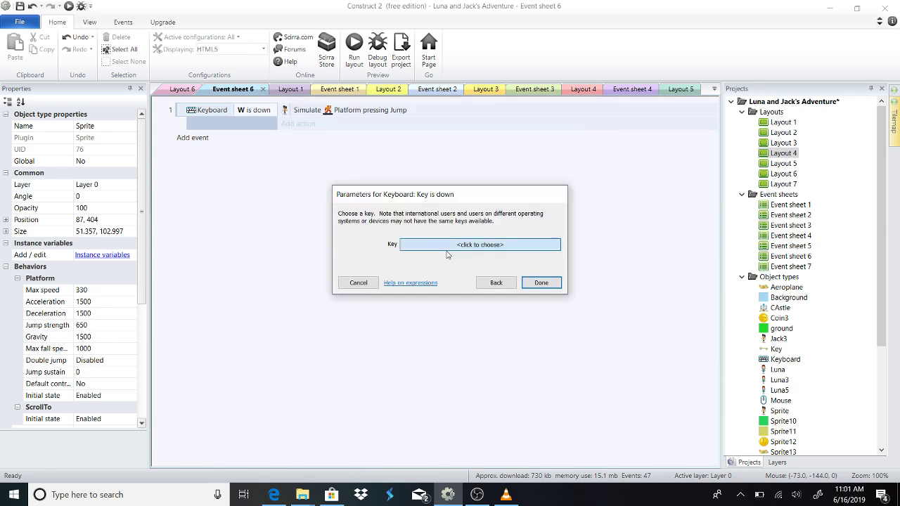
pyautogui.click(447, 246)
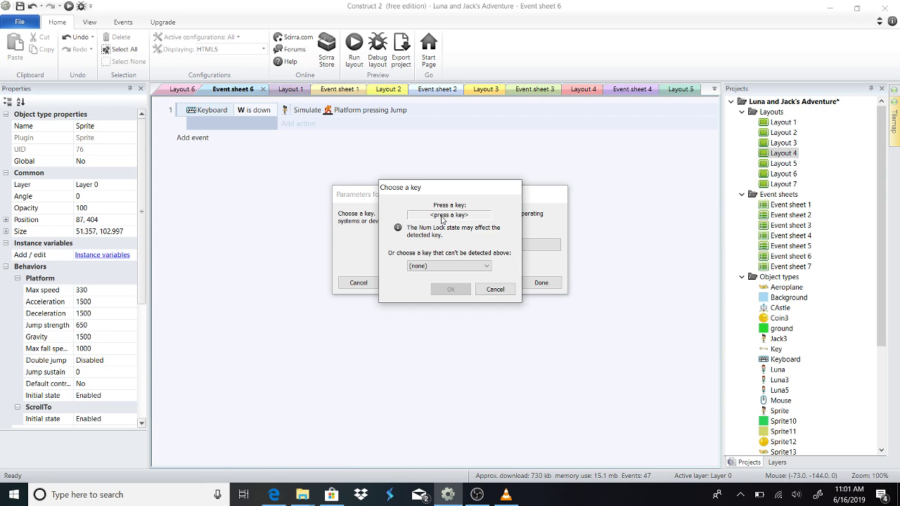
pyautogui.press('a')
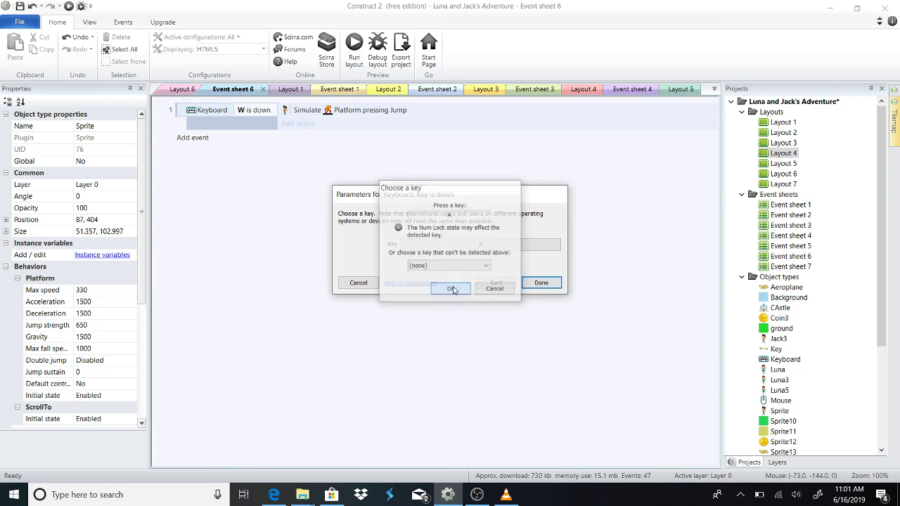
pyautogui.click(452, 288)
pyautogui.click(537, 283)
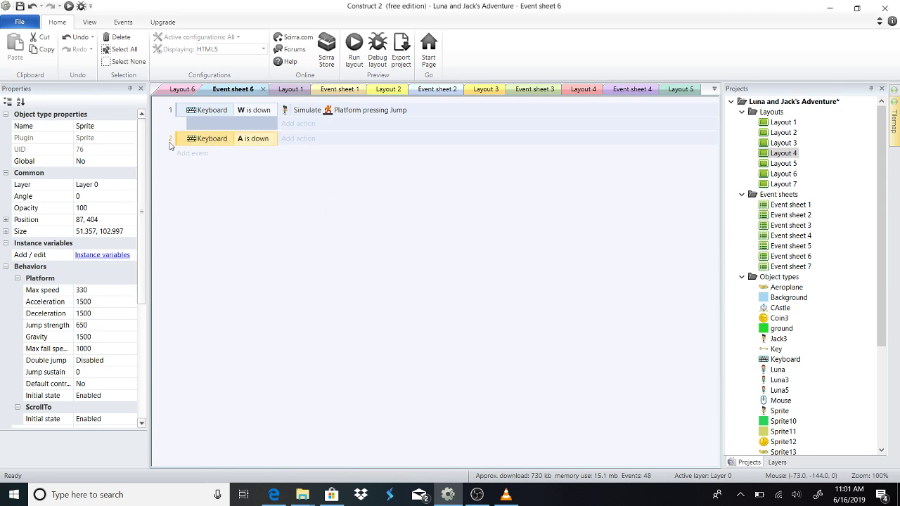
# Add a third Keyboard "Key is down" event to Event sheet 6, for the D key
pyautogui.click(190, 153)
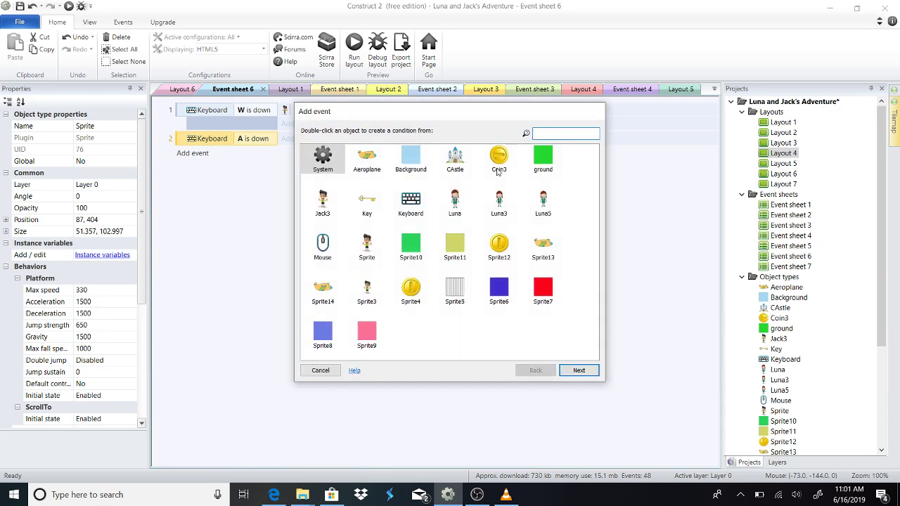
pyautogui.click(418, 209)
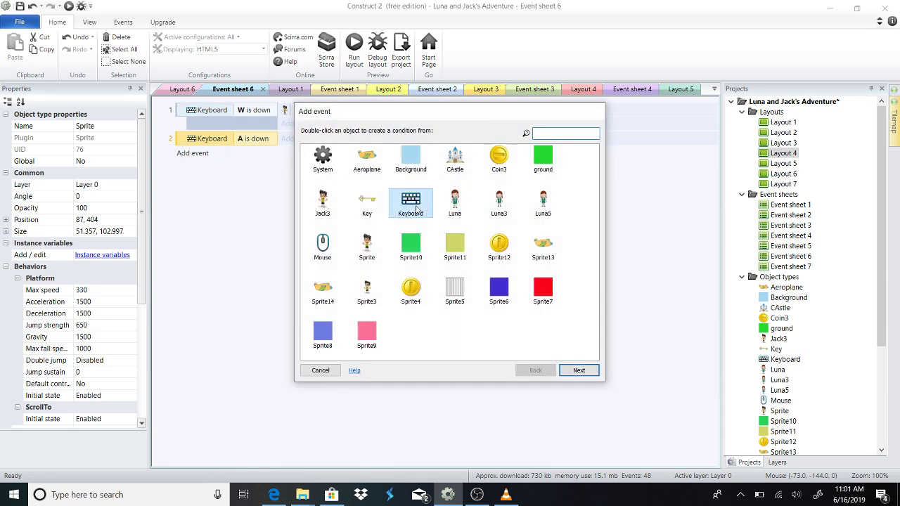
pyautogui.click(578, 371)
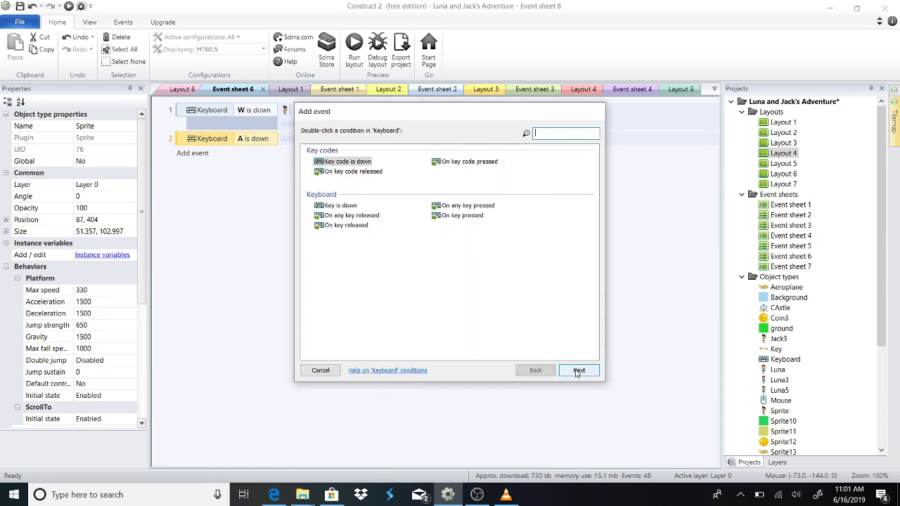
pyautogui.click(330, 205)
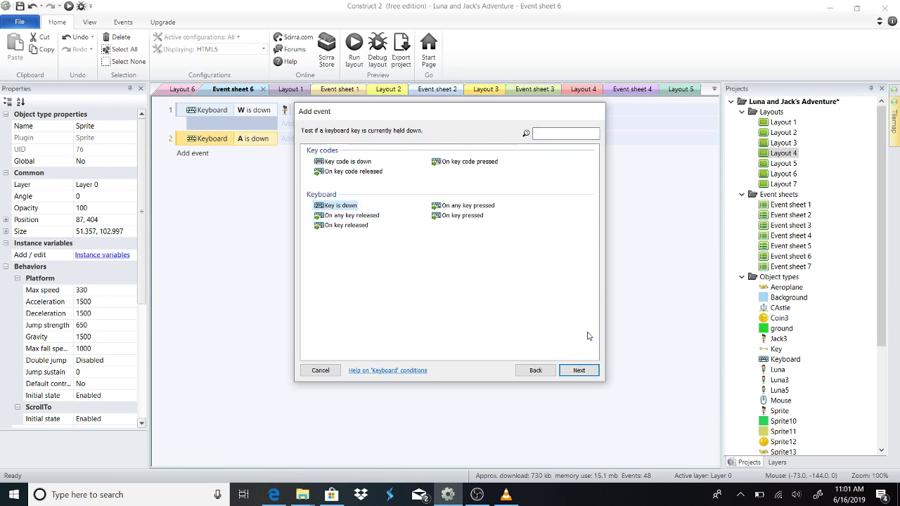
pyautogui.click(570, 369)
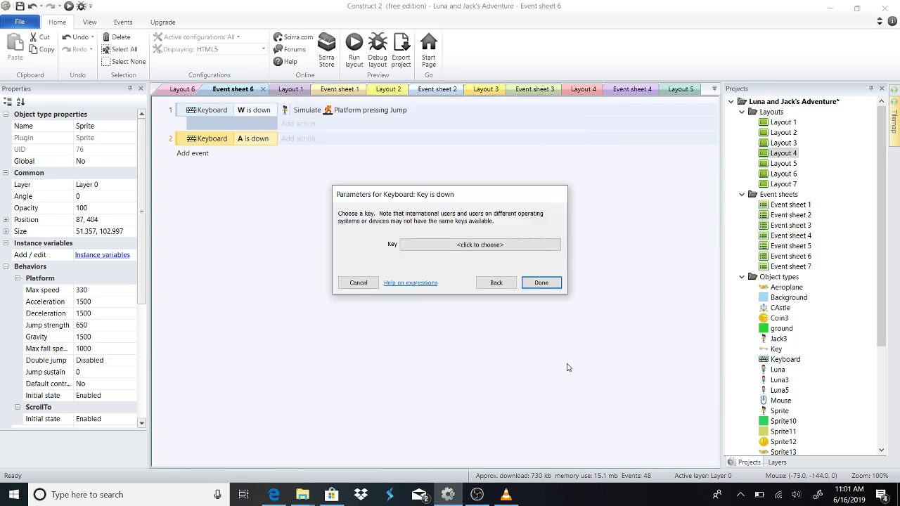
pyautogui.click(517, 244)
pyautogui.press('d')
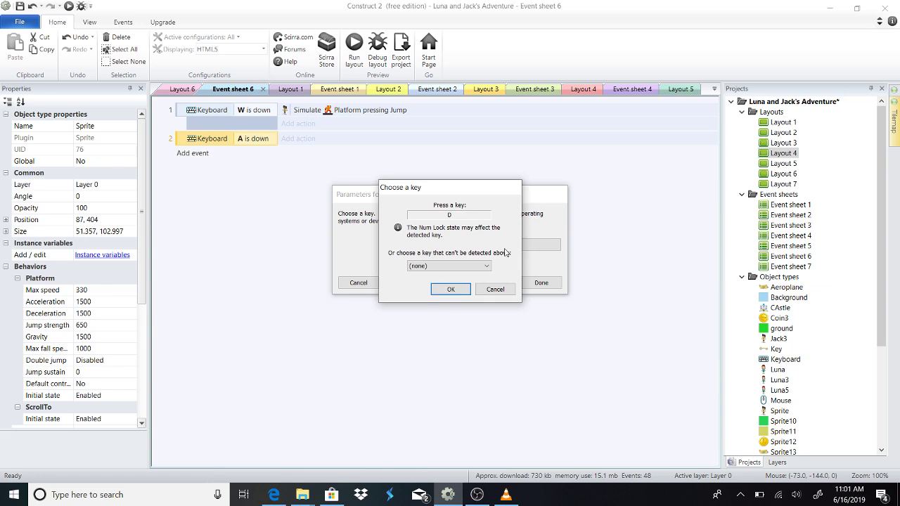
pyautogui.click(456, 289)
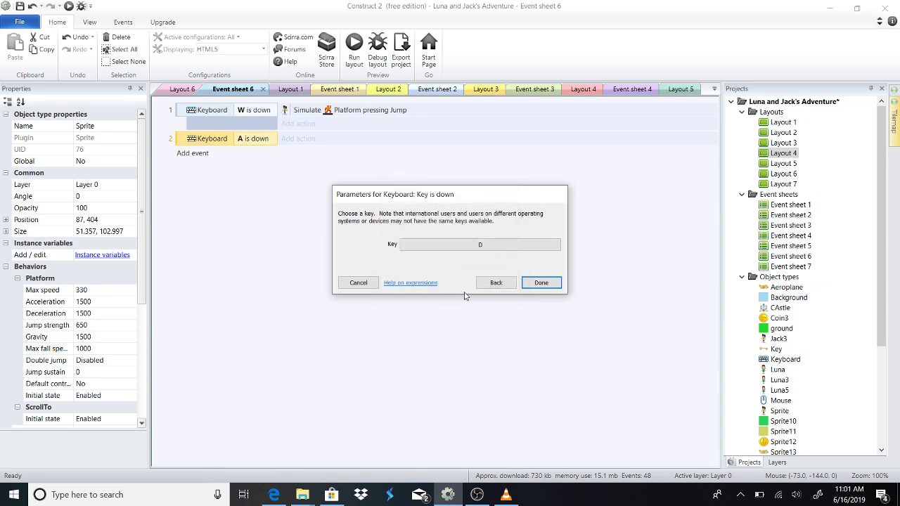
pyautogui.click(527, 285)
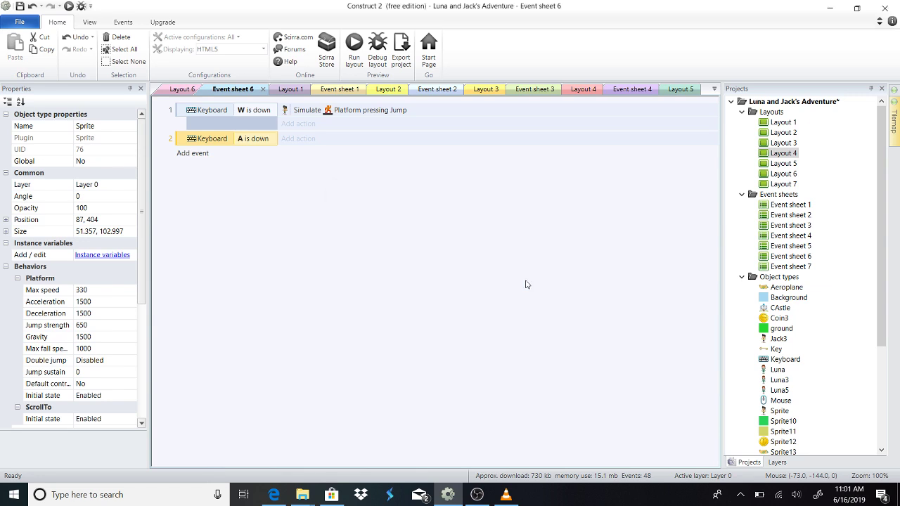
# Give the A key event an action that makes Sprite simulate the Platform control Left
pyautogui.click(291, 140)
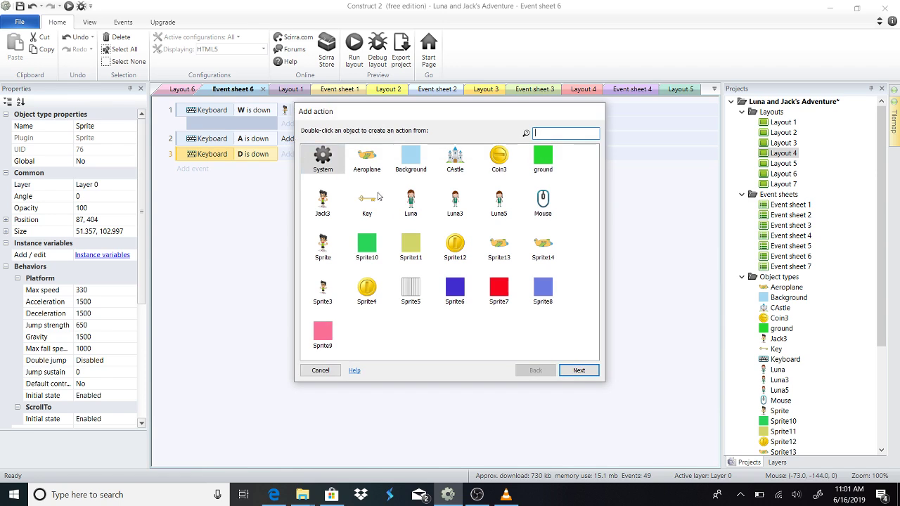
pyautogui.click(323, 244)
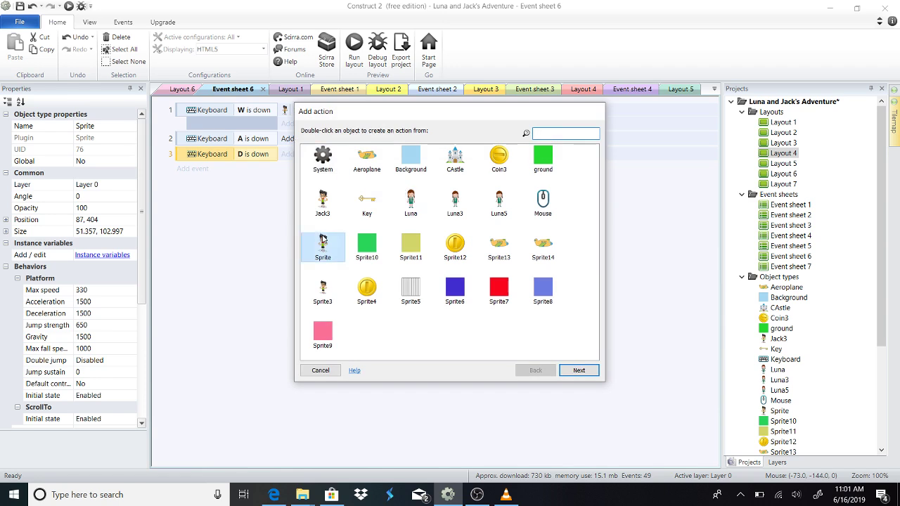
pyautogui.click(579, 370)
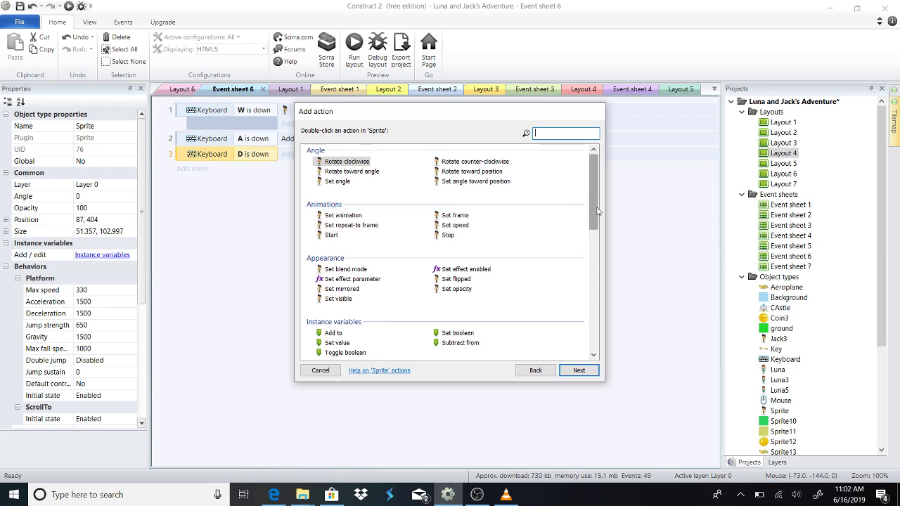
pyautogui.moveTo(590, 205); pyautogui.dragTo(589, 271)
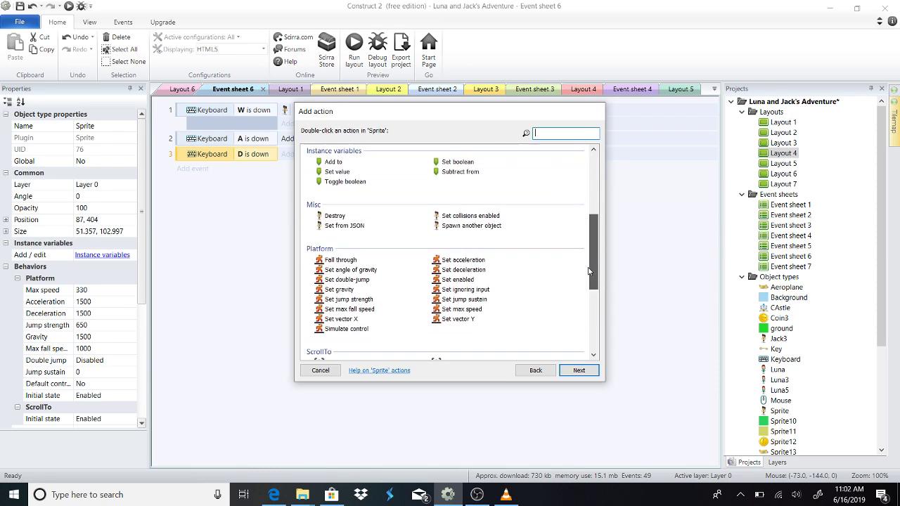
pyautogui.click(348, 329)
pyautogui.click(580, 373)
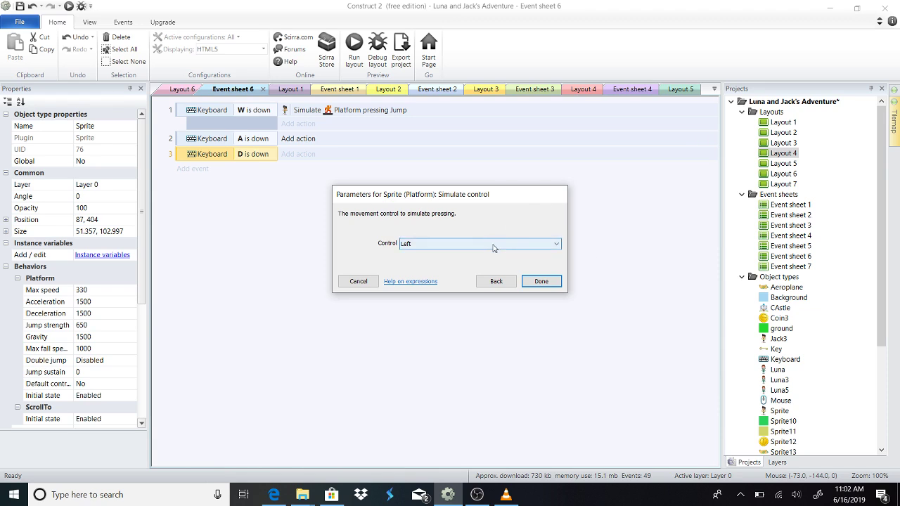
pyautogui.click(494, 246)
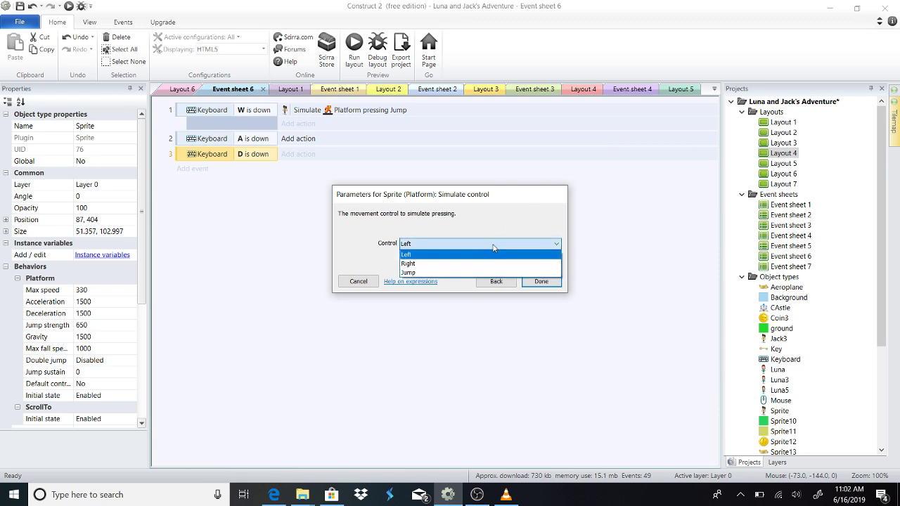
pyautogui.click(457, 255)
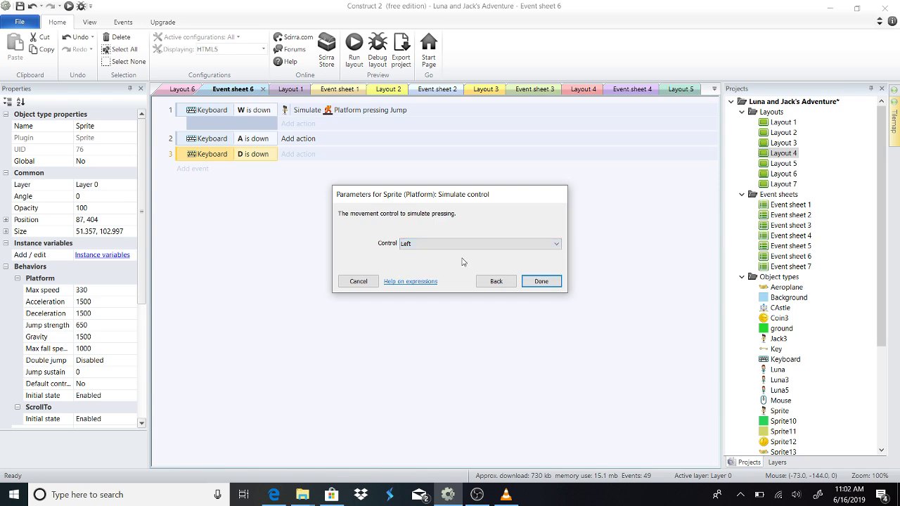
pyautogui.click(539, 281)
# Give the D key event an action that makes Sprite simulate the Platform control Right
pyautogui.click(390, 171)
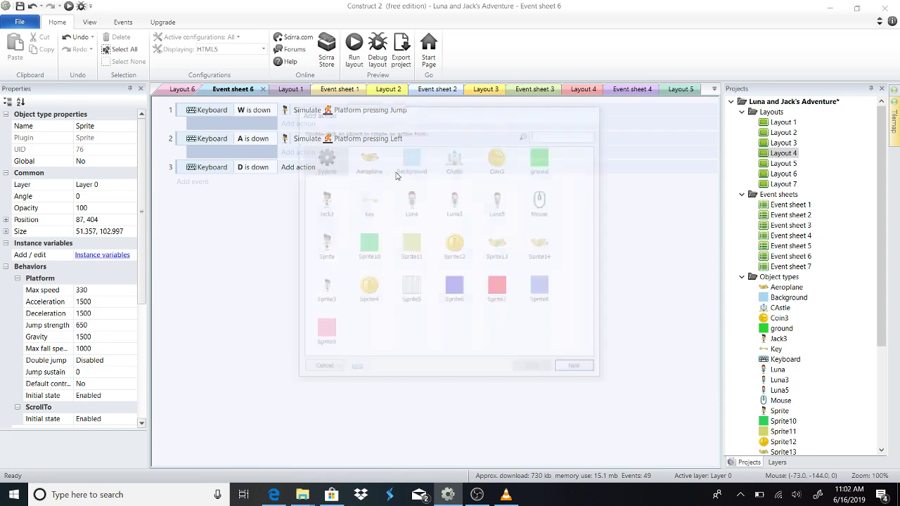
pyautogui.click(322, 243)
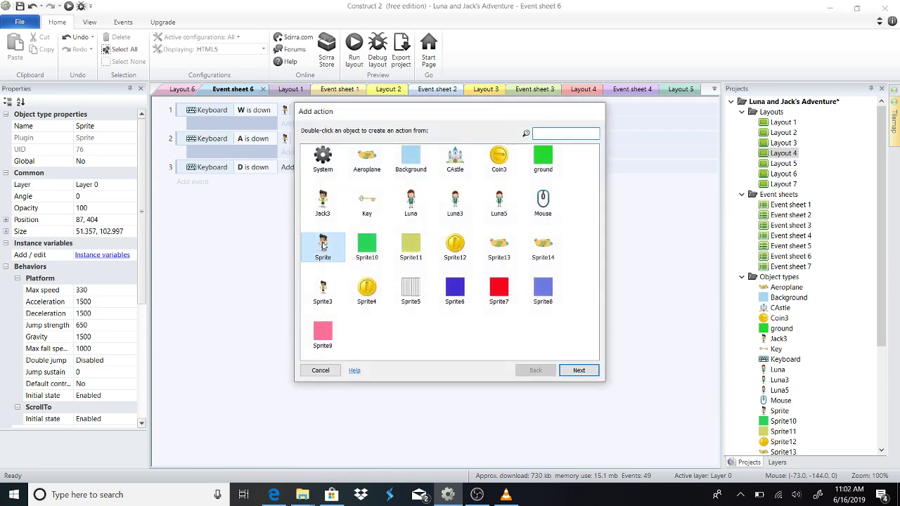
pyautogui.click(578, 370)
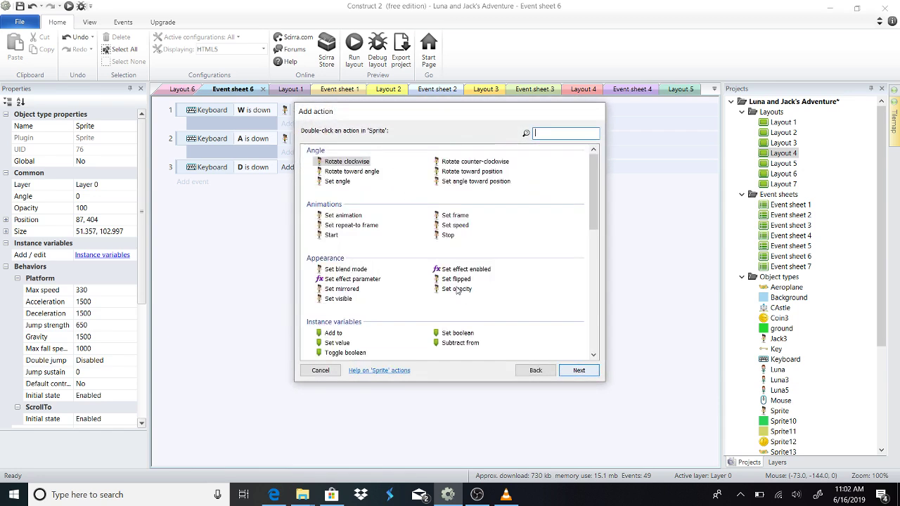
pyautogui.scroll(-5, 380, 264)
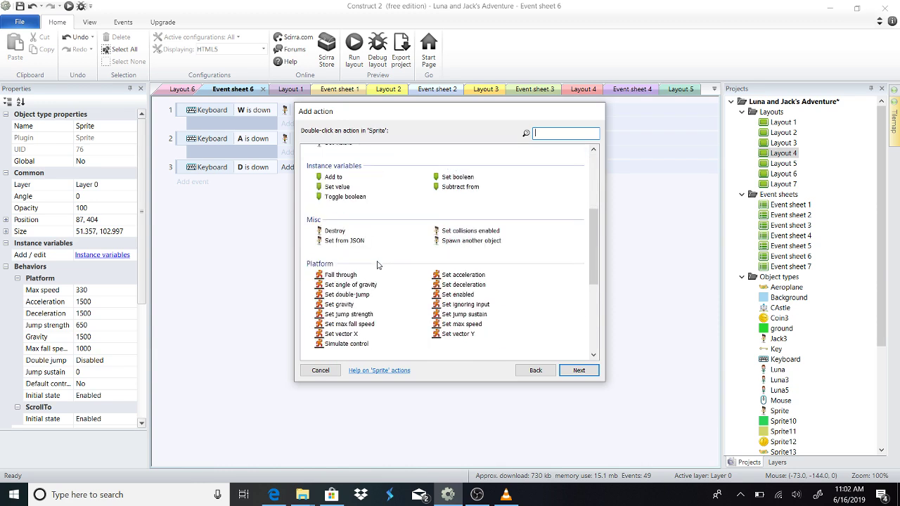
pyautogui.click(345, 345)
pyautogui.click(580, 371)
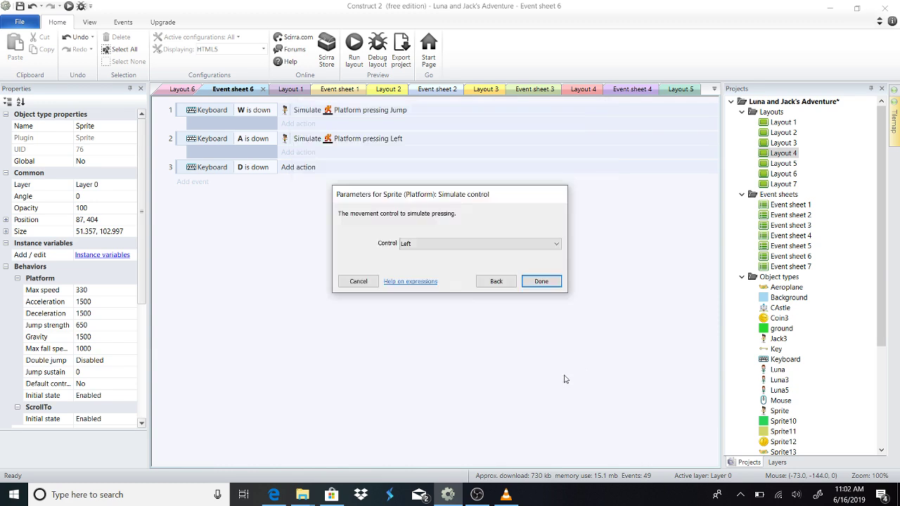
pyautogui.click(457, 245)
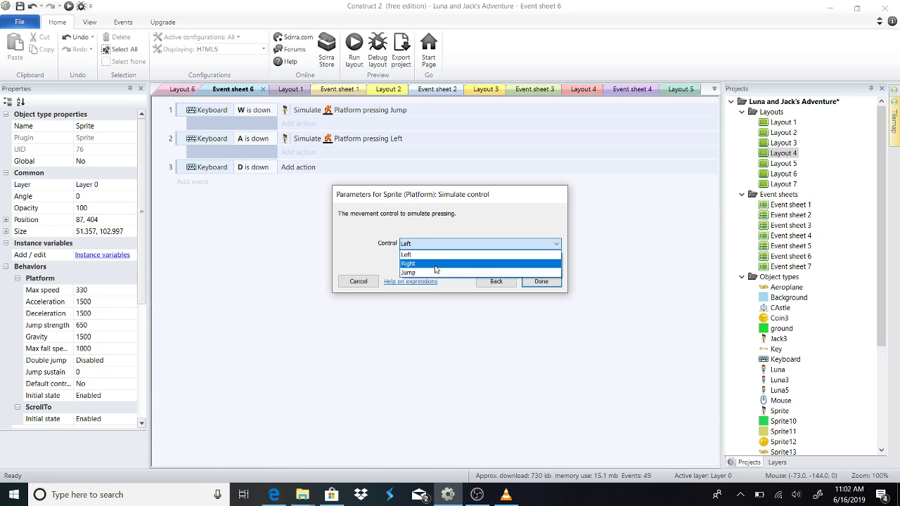
pyautogui.click(434, 264)
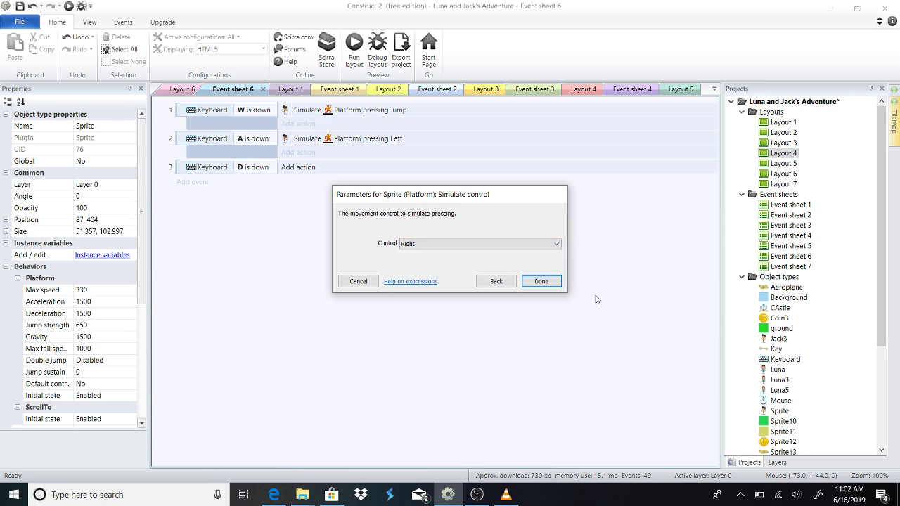
pyautogui.click(538, 281)
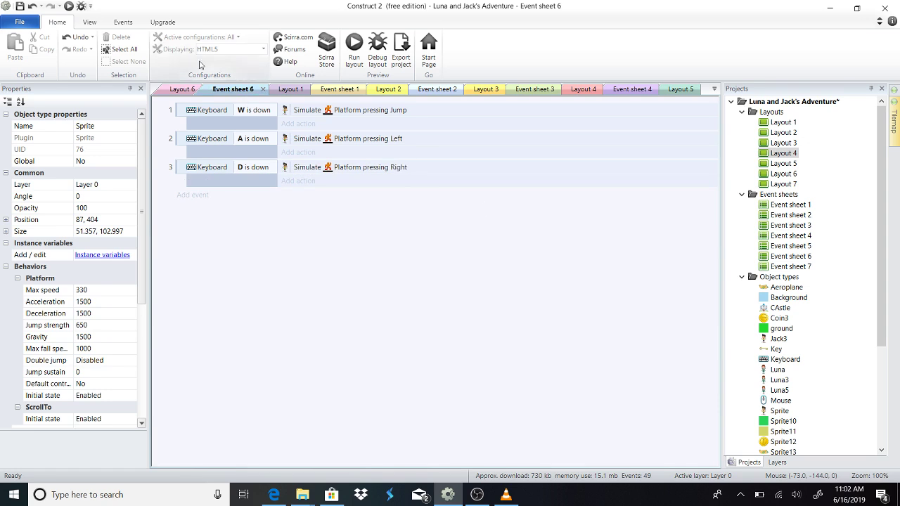
# Run Layout 6 in the browser to test the boy's left and right movement, and close the preview
pyautogui.click(181, 89)
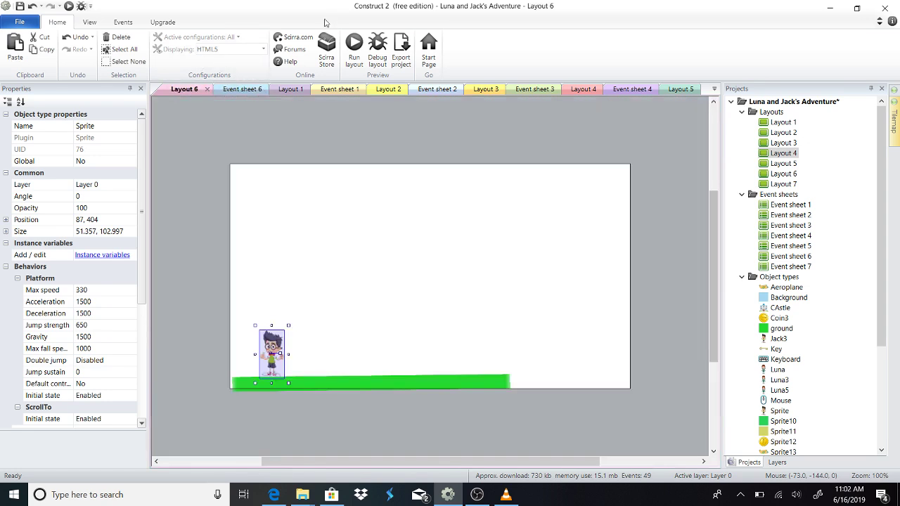
pyautogui.click(353, 46)
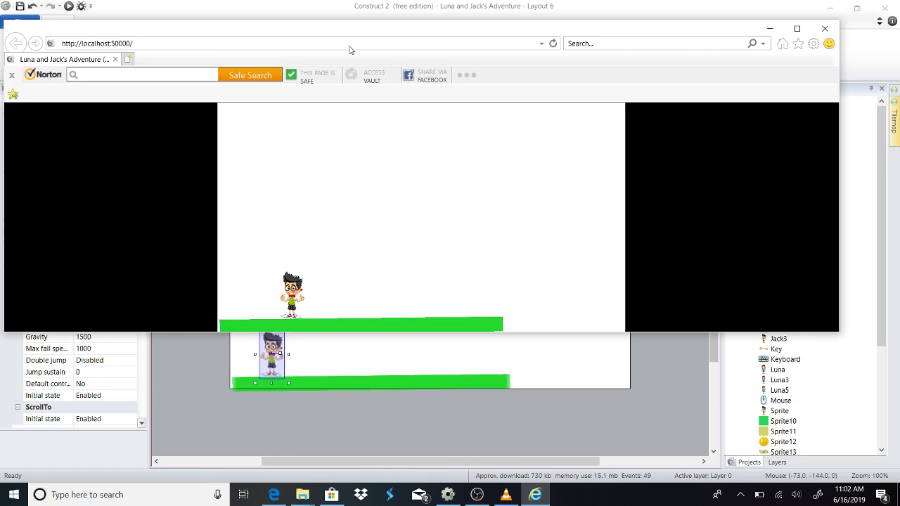
pyautogui.click(824, 28)
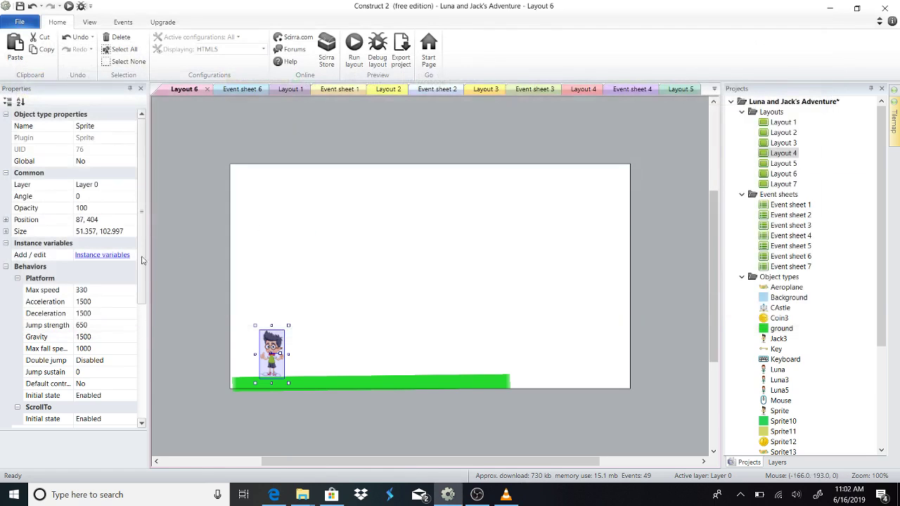
# Set the boy sprite's Platform Default controls property to Yes
pyautogui.click(94, 383)
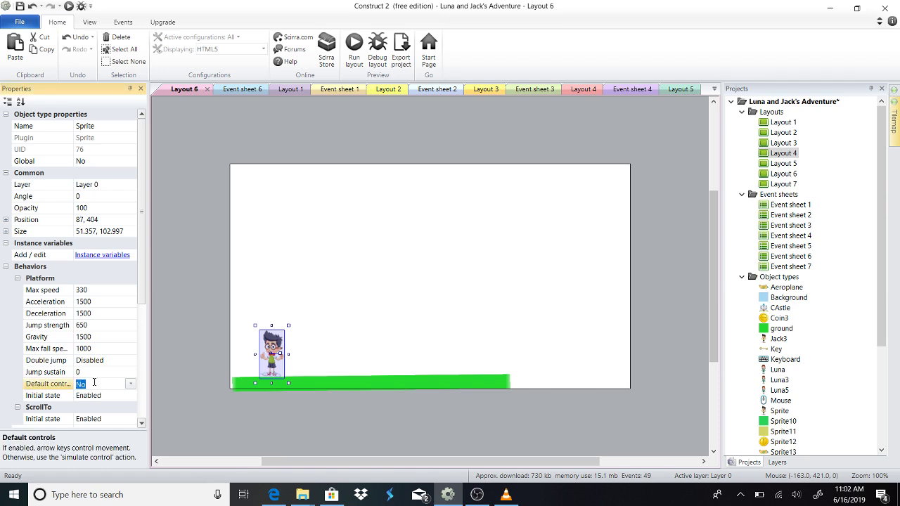
pyautogui.click(130, 385)
pyautogui.click(102, 411)
# Copy the Luna sprite from Layout 1 and paste it into Layout 6 beside the boy, on the ground at about 149, 400
pyautogui.click(285, 89)
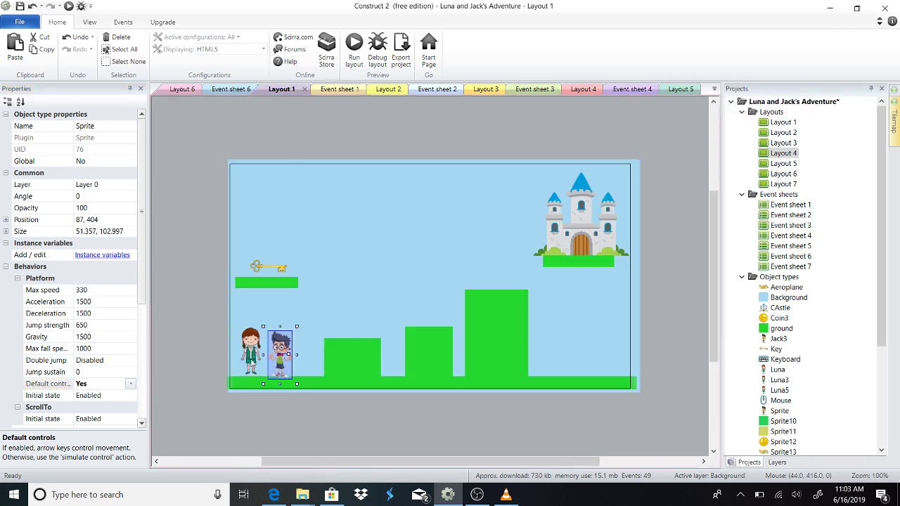
pyautogui.rightClick(250, 358)
pyautogui.click(247, 317)
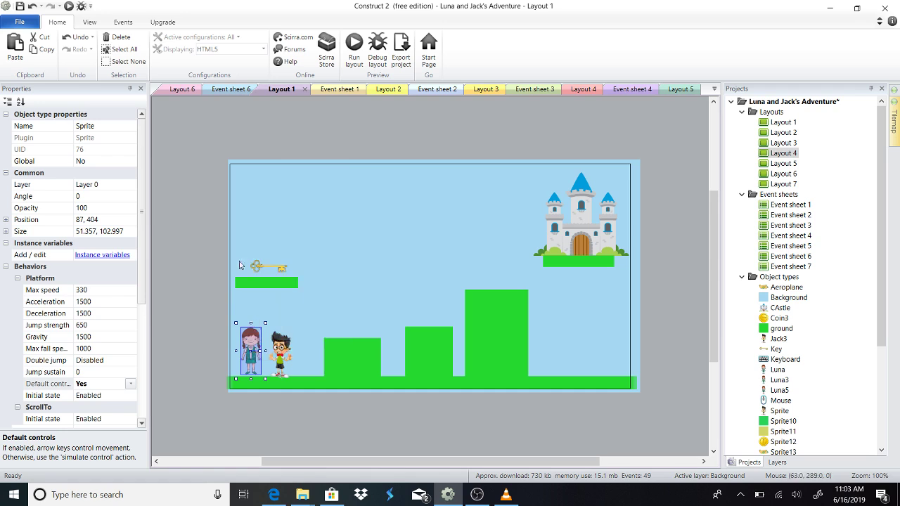
pyautogui.click(182, 89)
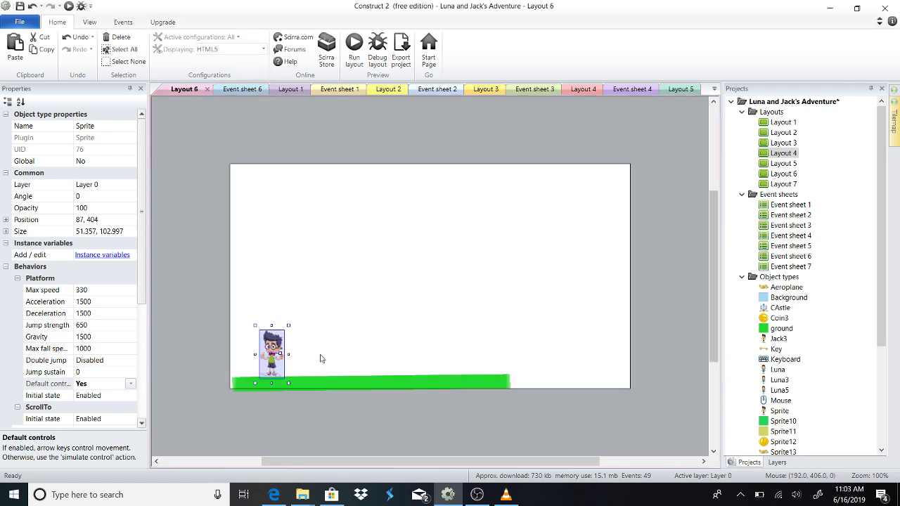
pyautogui.rightClick(317, 358)
pyautogui.click(345, 328)
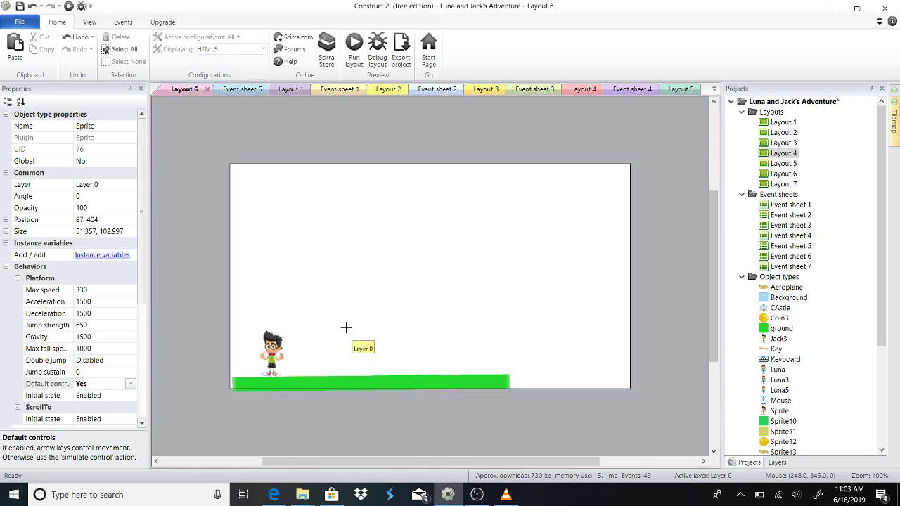
pyautogui.click(298, 363)
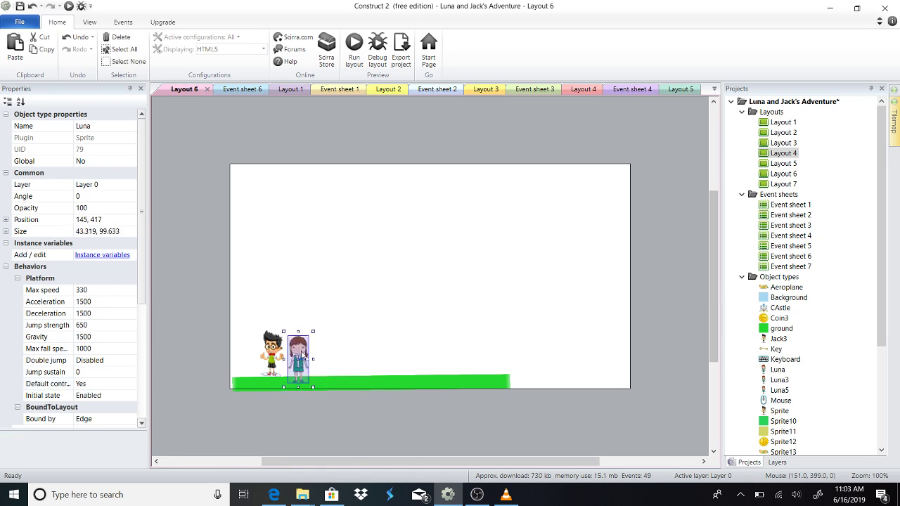
pyautogui.moveTo(301, 354); pyautogui.dragTo(303, 347)
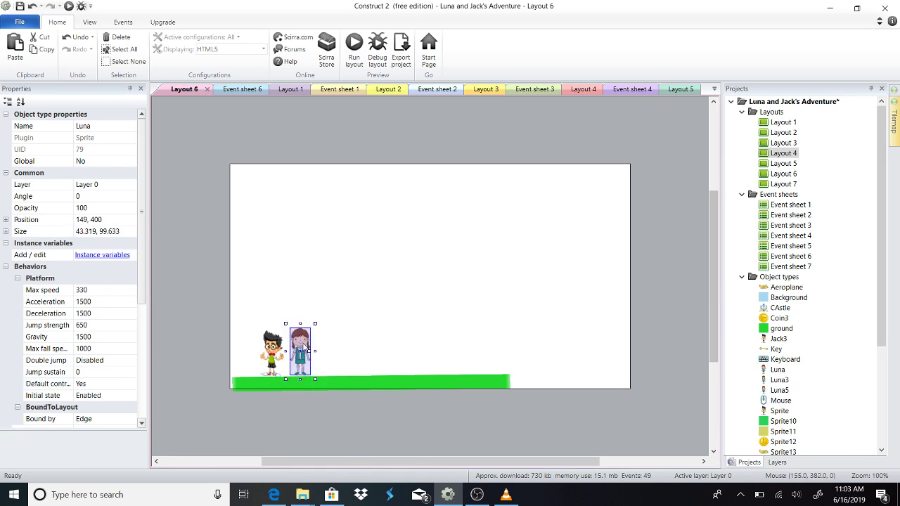
# Run Layout 6 in the browser to test how the boy and Luna respond to the arrow keys, and close the preview
pyautogui.click(354, 48)
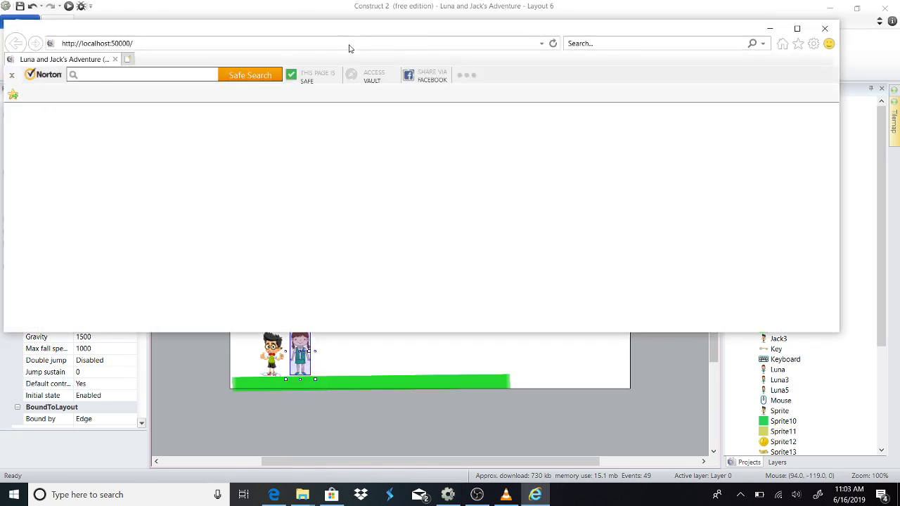
pyautogui.press('Left')
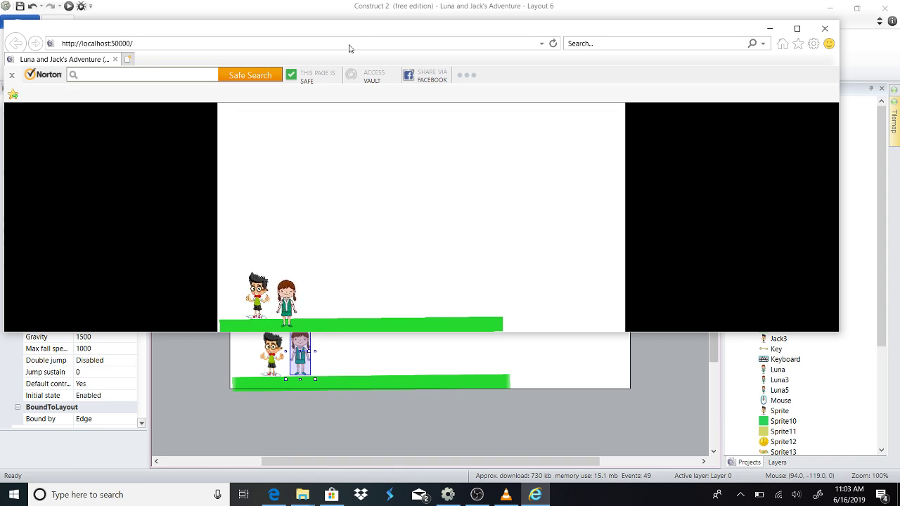
pyautogui.press('Up')
pyautogui.press('Right')
pyautogui.press('Right')
pyautogui.press('Up')
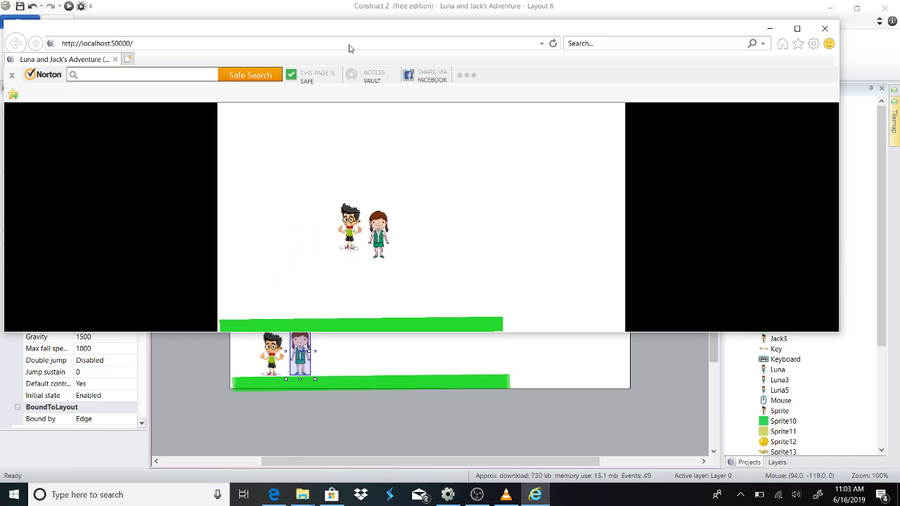
pyautogui.press('Left')
pyautogui.press('Up')
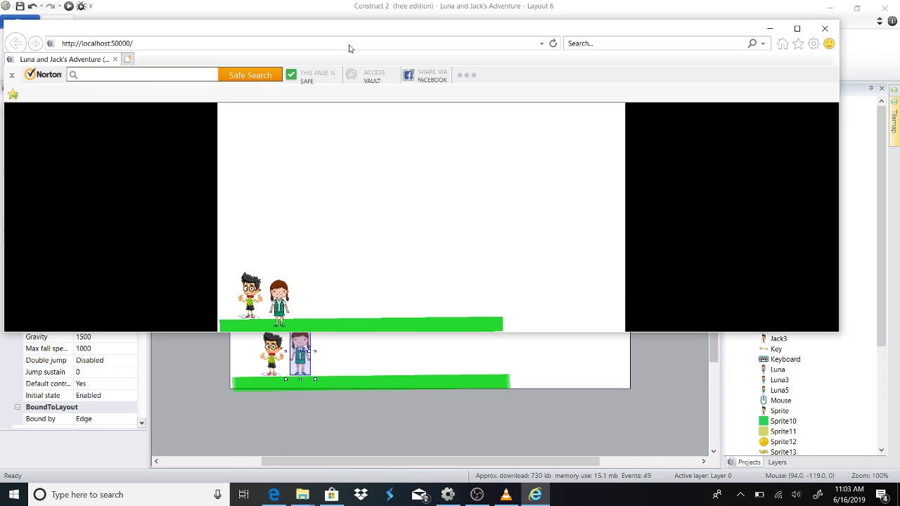
pyautogui.press('Up')
pyautogui.press('Right')
pyautogui.press('Up')
pyautogui.press('Left')
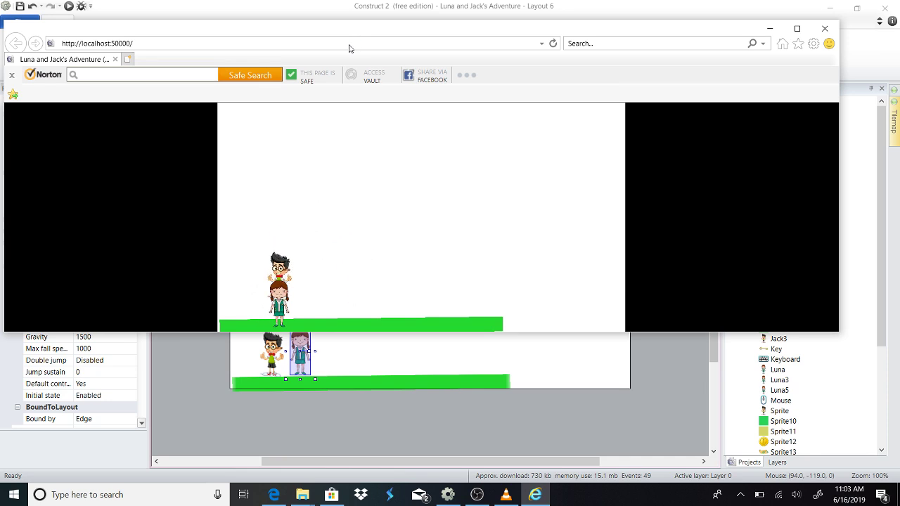
pyautogui.press('Up')
pyautogui.press('Right')
pyautogui.press('Up')
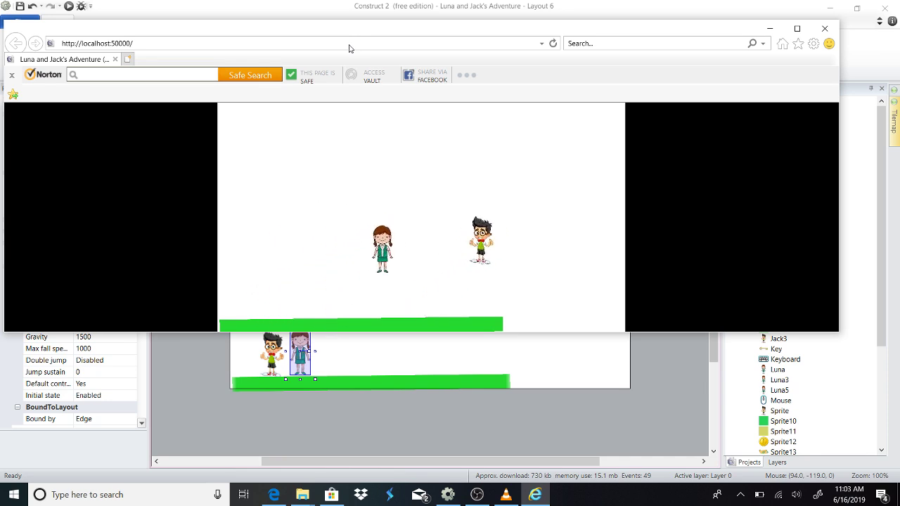
pyautogui.press('Left')
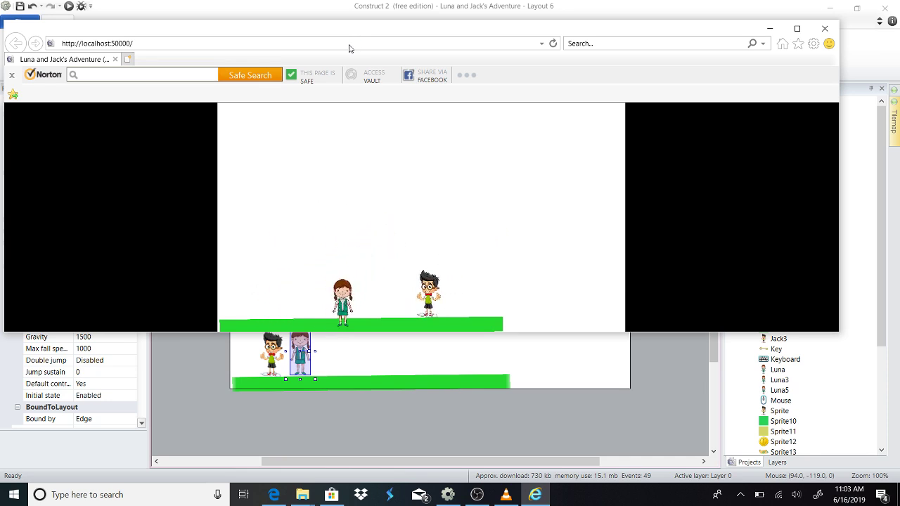
pyautogui.click(823, 29)
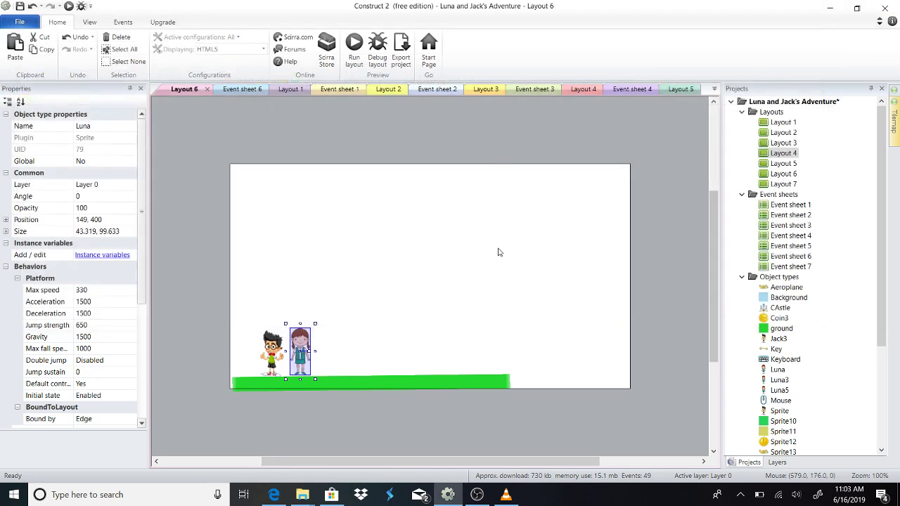
# Stretch the green ground sprite to the layout's far edge, making it about 857 long
pyautogui.click(265, 366)
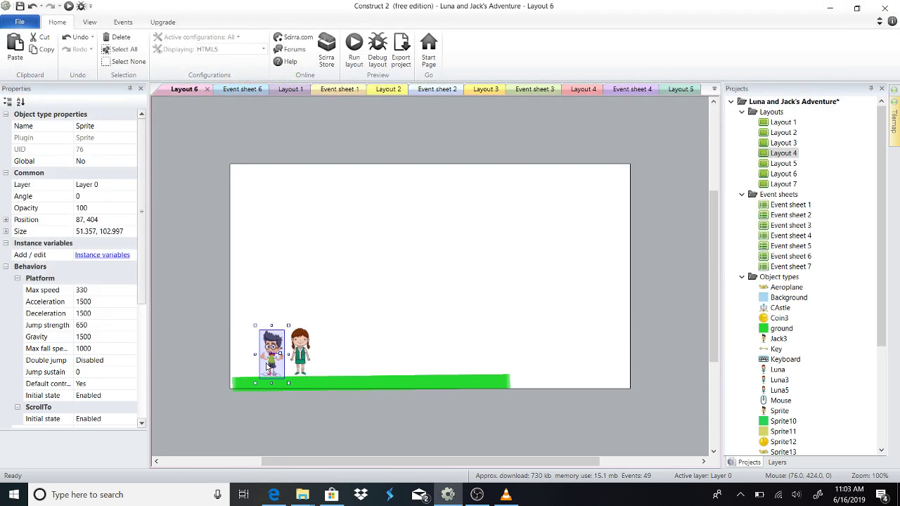
pyautogui.click(506, 383)
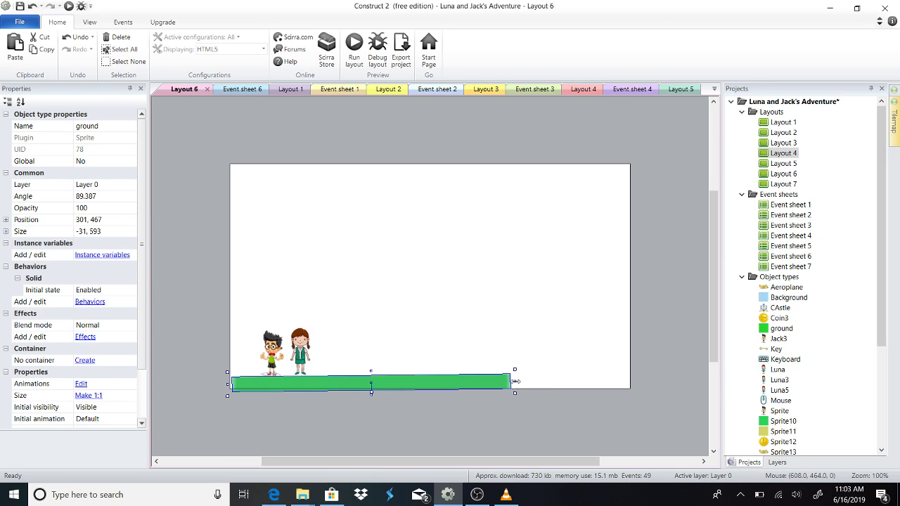
pyautogui.moveTo(516, 381); pyautogui.dragTo(637, 380)
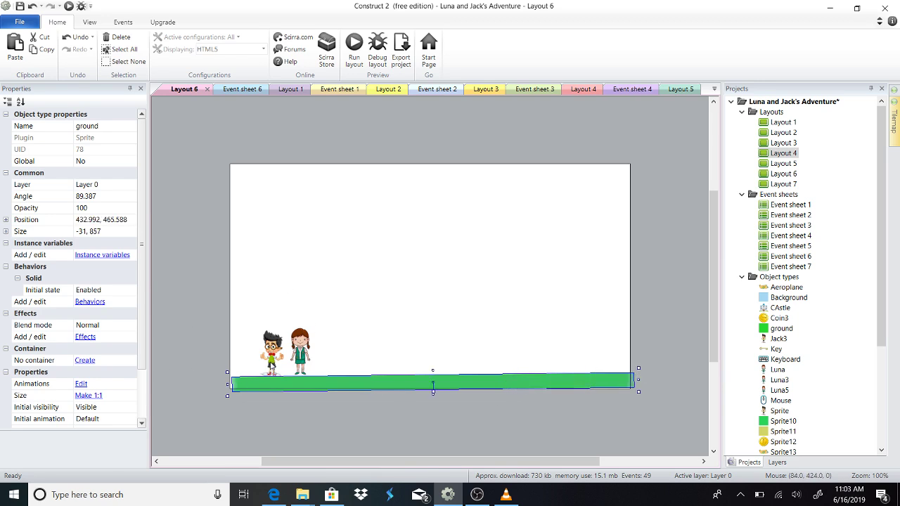
# Set the boy sprite's Platform Default controls property to No
pyautogui.click(270, 365)
pyautogui.click(118, 383)
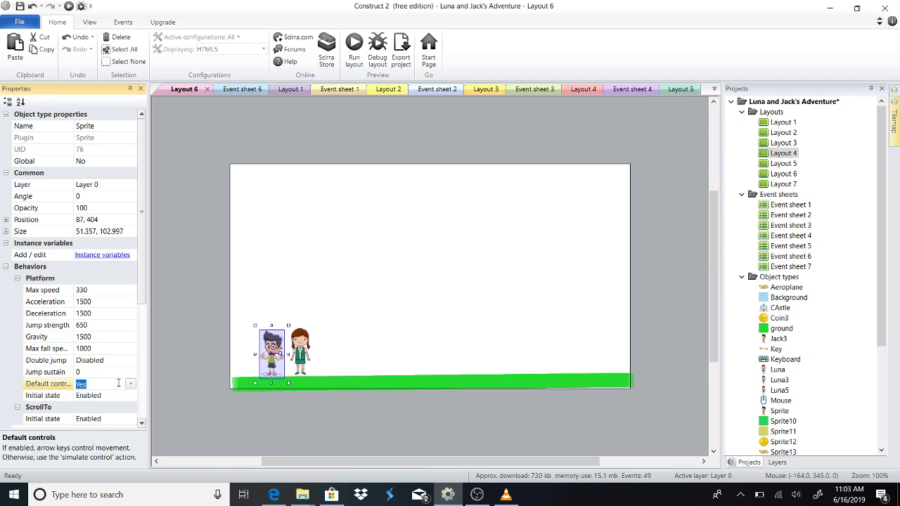
pyautogui.click(130, 385)
pyautogui.click(124, 395)
# Run Layout 6 to test Luna with the arrow keys and the boy with W, A and D, and close the preview
pyautogui.click(352, 52)
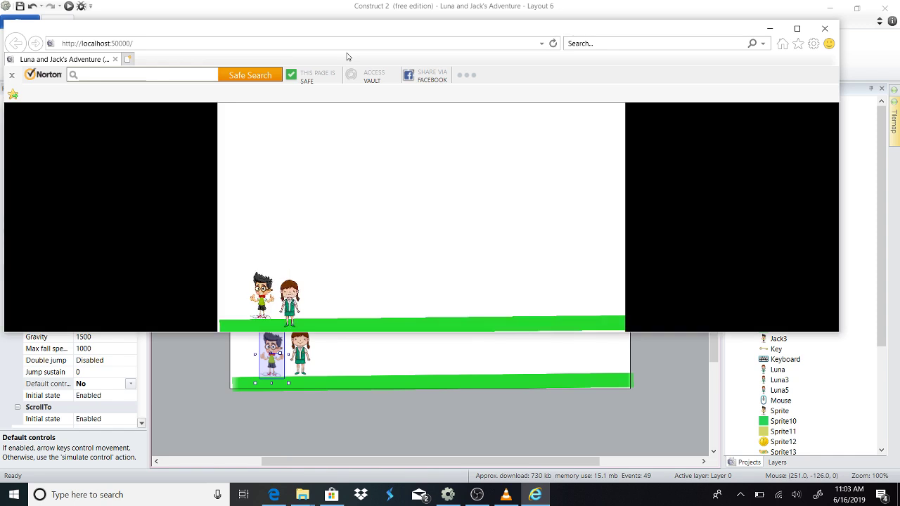
pyautogui.press('Right')
pyautogui.press('Up')
pyautogui.press('Left')
pyautogui.press('Up')
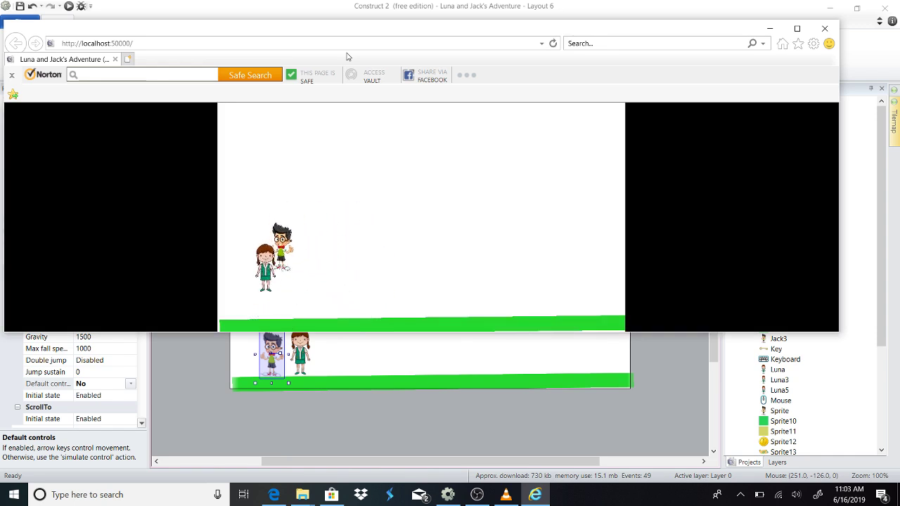
pyautogui.press('Right')
pyautogui.press('Up')
pyautogui.press('w')
pyautogui.press('a')
pyautogui.press('Up')
pyautogui.press('Right')
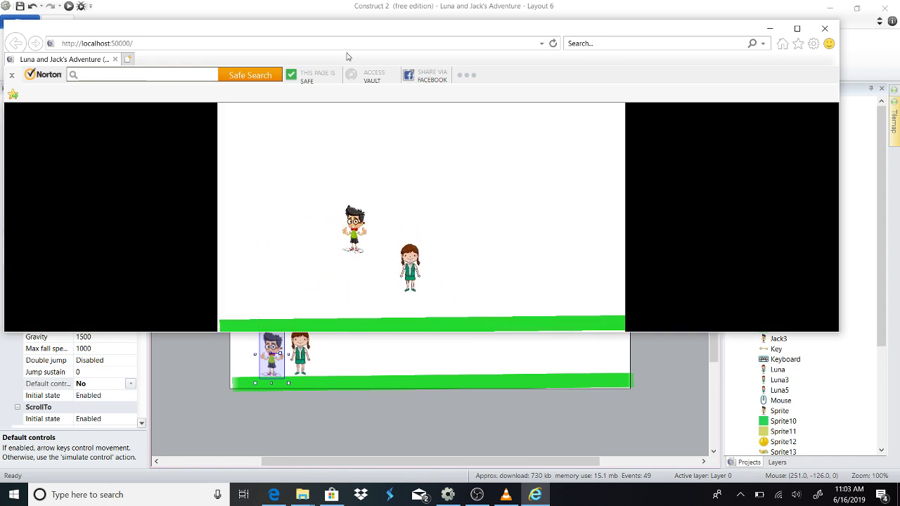
pyautogui.press('Right')
pyautogui.press('Up')
pyautogui.press('Left')
pyautogui.press('Up')
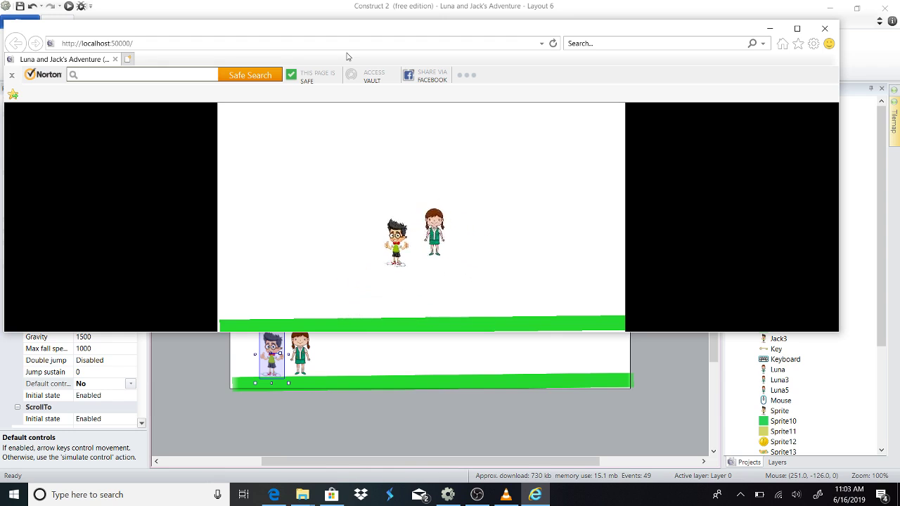
pyautogui.press('Up')
pyautogui.press('Right')
pyautogui.press('w')
pyautogui.press('d')
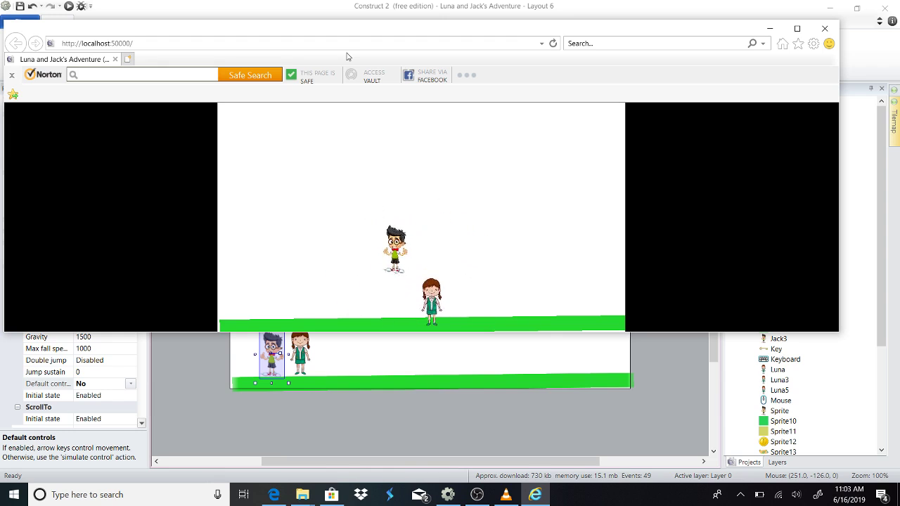
pyautogui.press('w')
pyautogui.press('d')
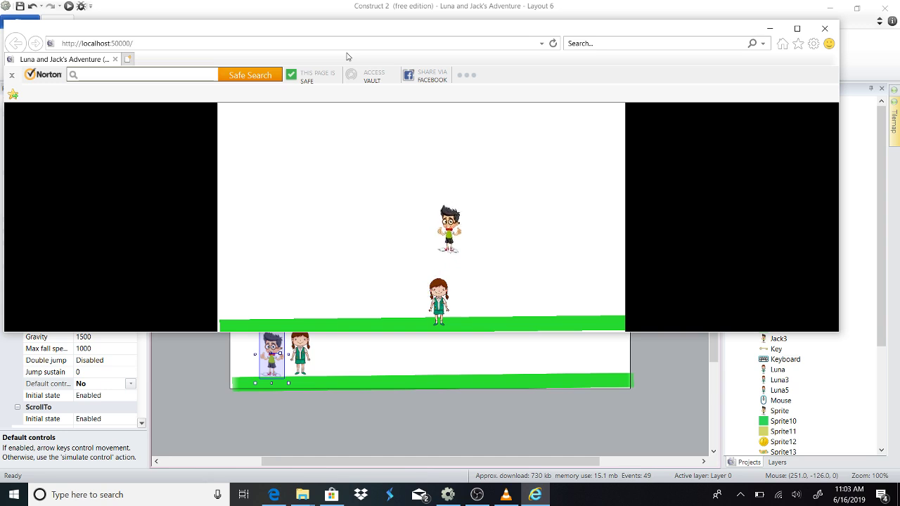
pyautogui.click(825, 28)
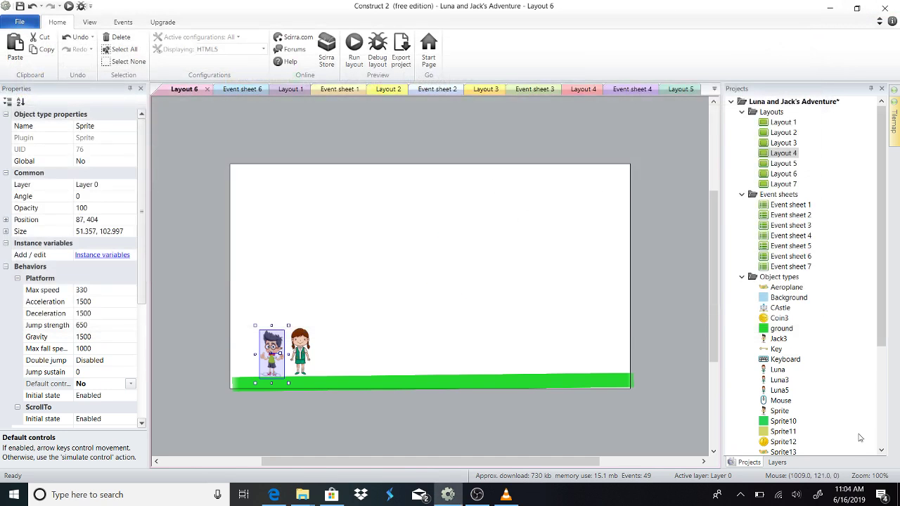
# Rename Layer 0 of Layout 6 as Background
pyautogui.click(776, 462)
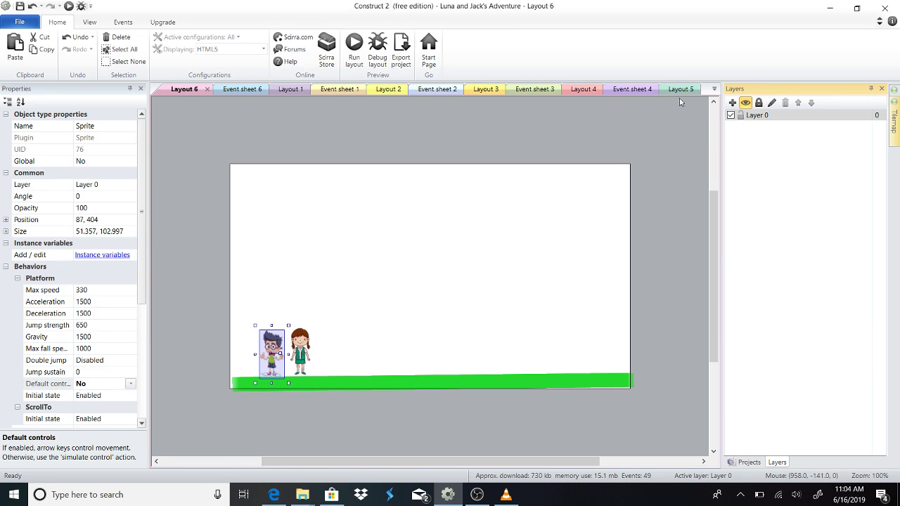
pyautogui.click(771, 103)
pyautogui.write('B')
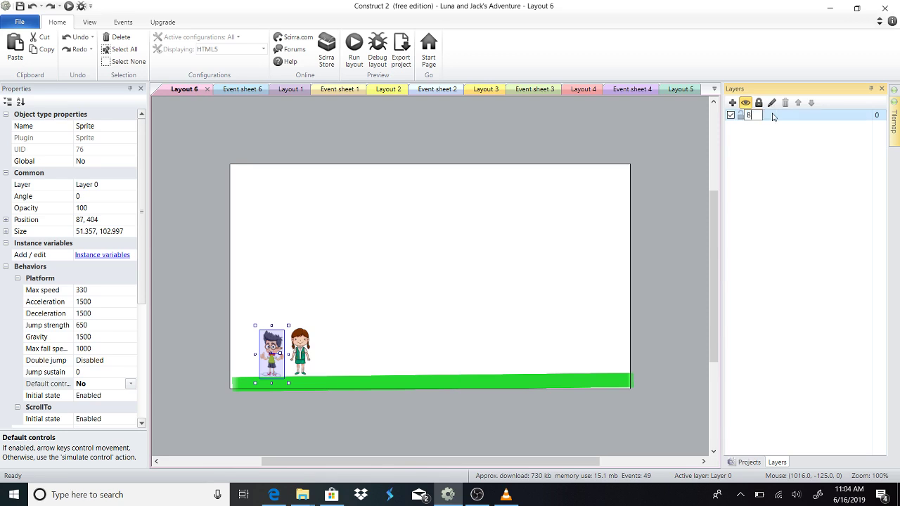
pyautogui.write('round')
pyautogui.press('Return')
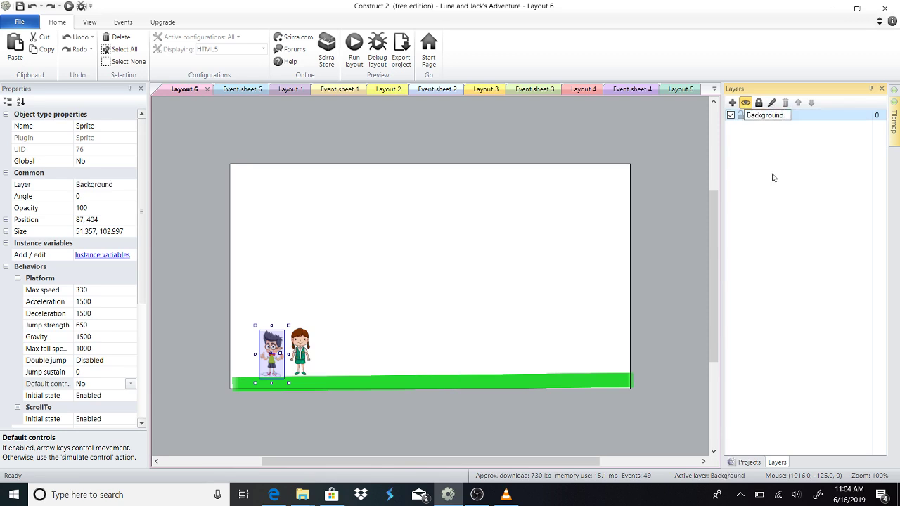
# Add a new layer above Background and name it Game
pyautogui.click(731, 102)
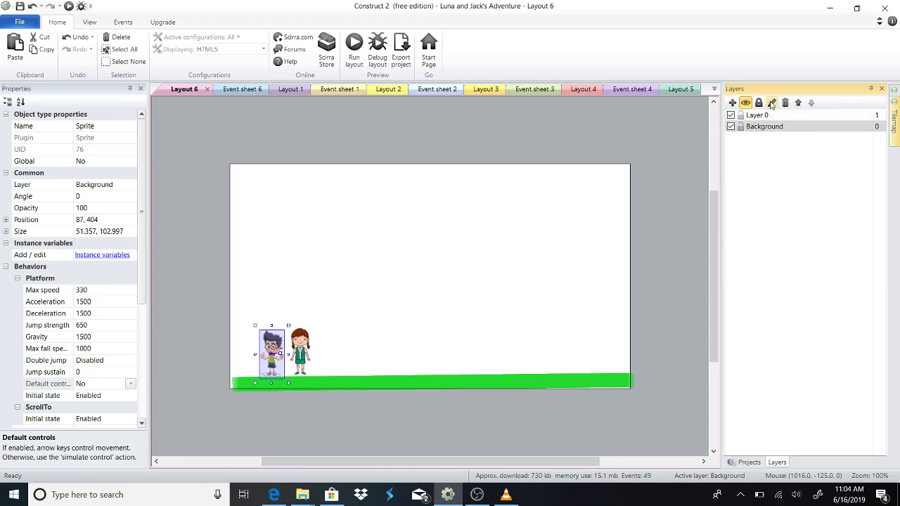
pyautogui.click(757, 116)
pyautogui.click(771, 103)
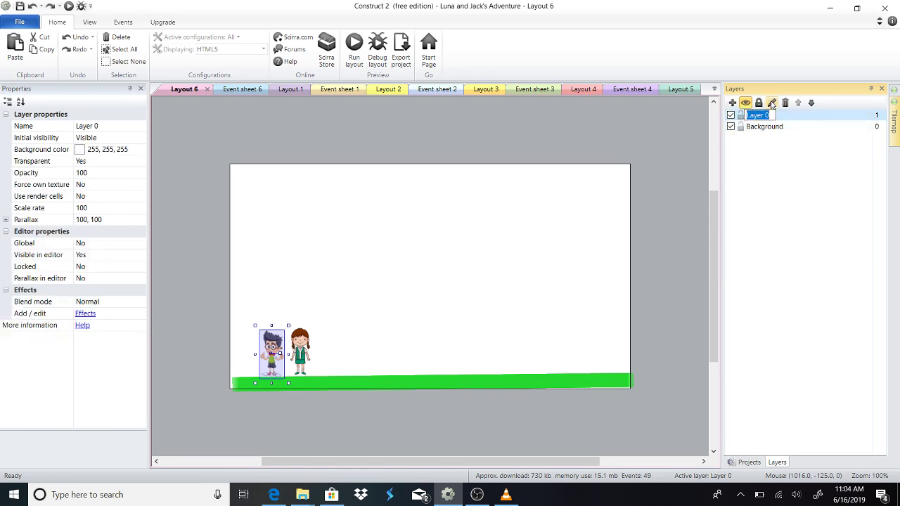
pyautogui.write('Game')
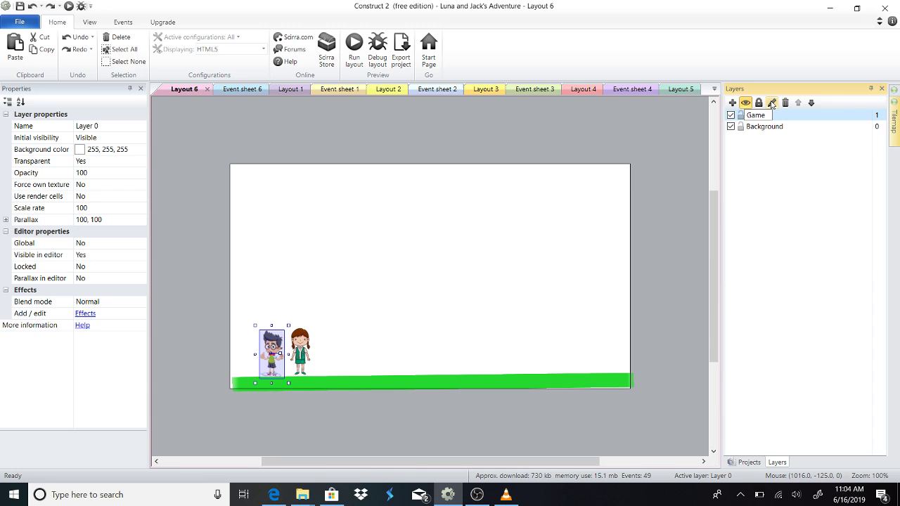
pyautogui.click(763, 180)
# Assign the Luna sprite to the Game layer
pyautogui.click(305, 360)
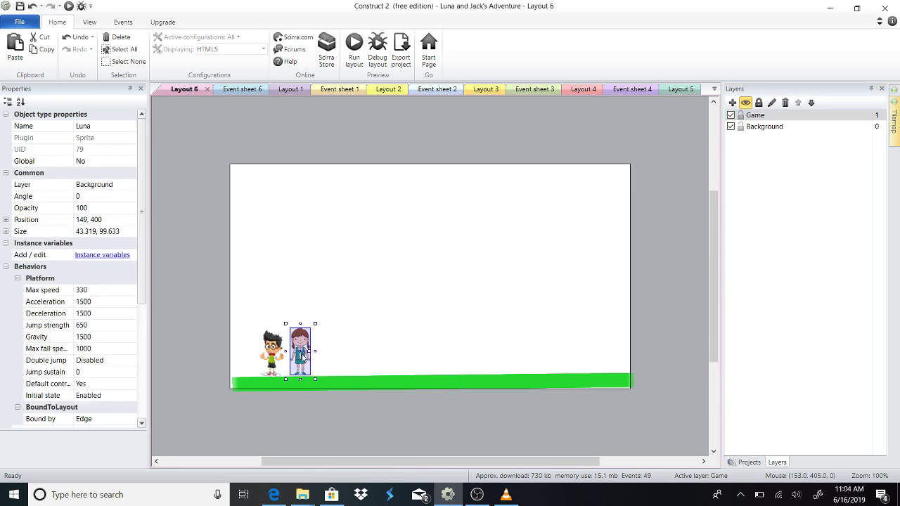
pyautogui.rightClick(303, 355)
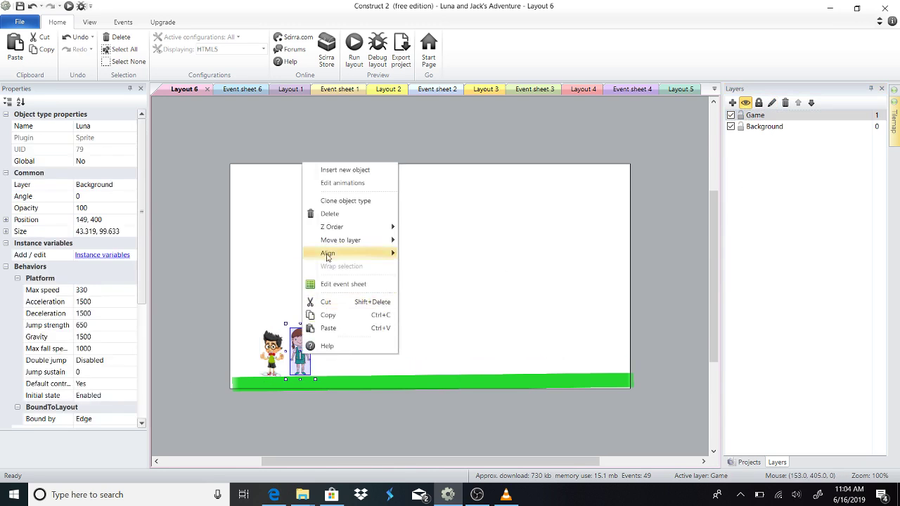
pyautogui.click(97, 196)
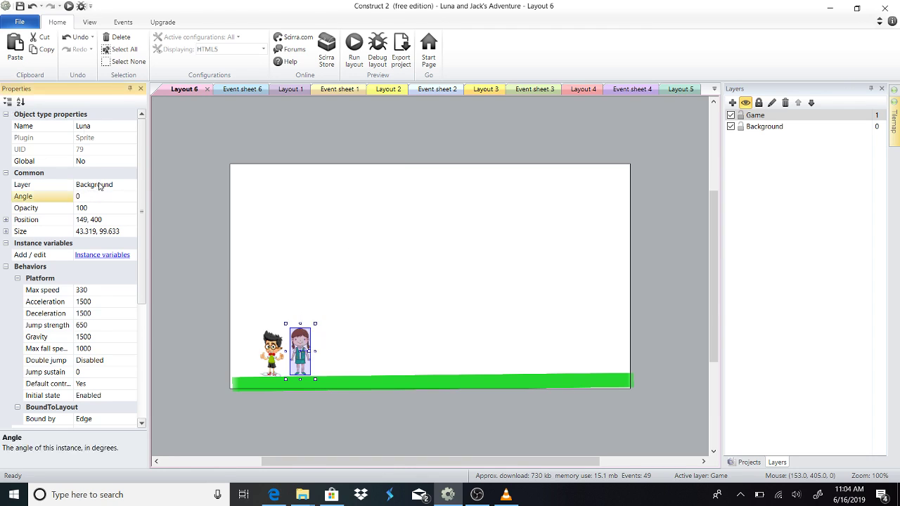
pyautogui.click(125, 184)
pyautogui.click(130, 186)
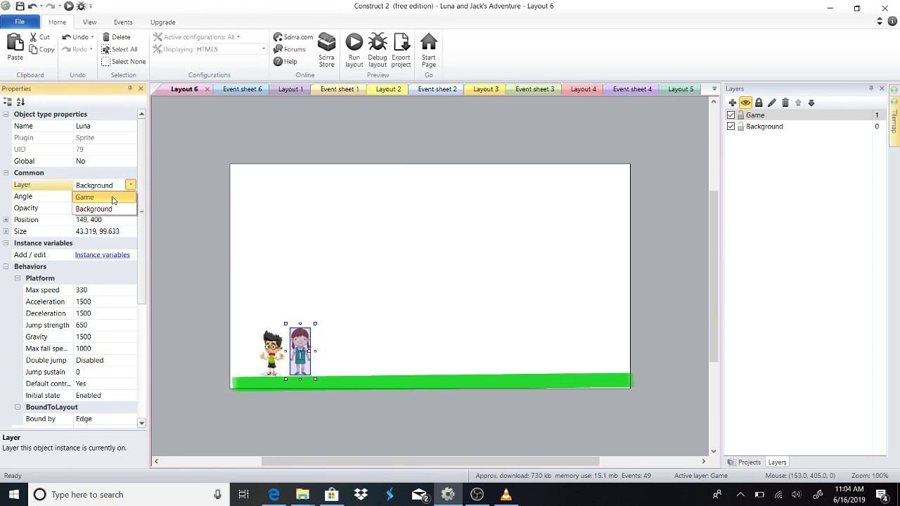
pyautogui.click(111, 196)
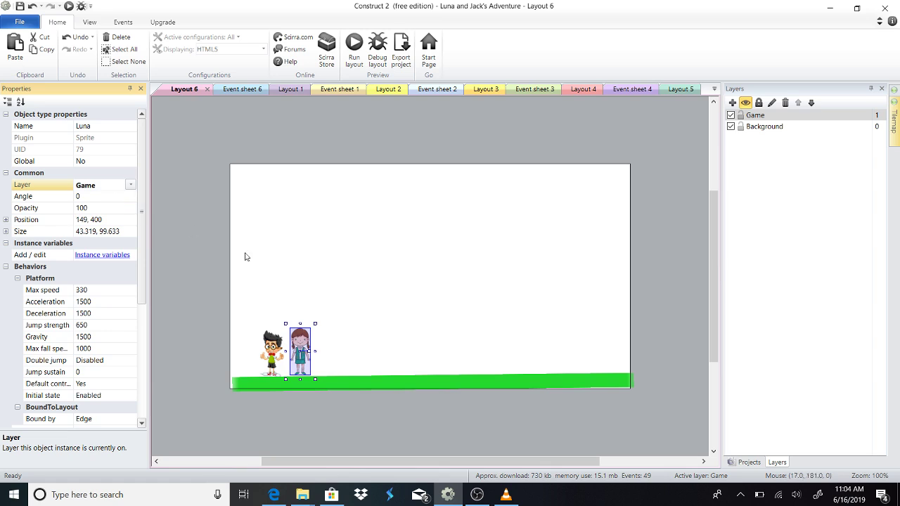
# Select the boy and the ground together with Luna, assign all three to the Game layer, and clear the selection
pyautogui.keyDown('shift'); pyautogui.click(274, 349); pyautogui.keyUp('shift')
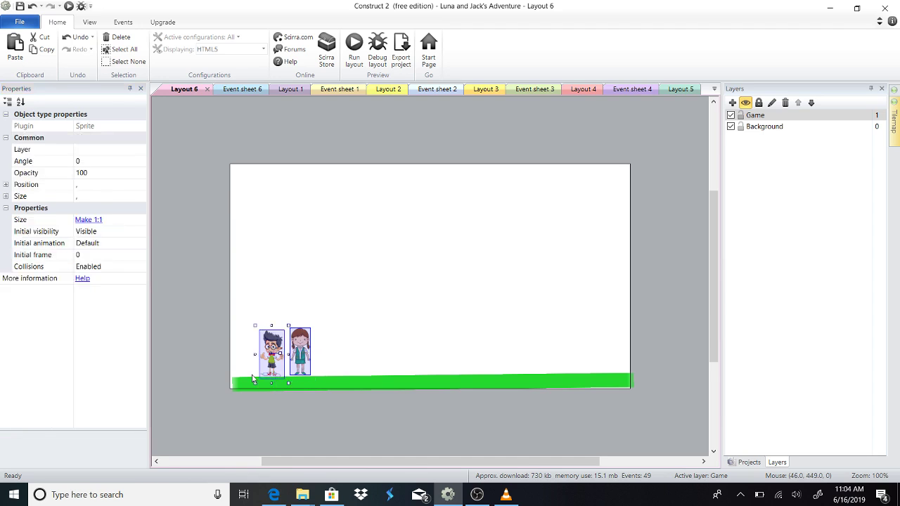
pyautogui.keyDown('shift'); pyautogui.click(247, 382); pyautogui.keyUp('shift')
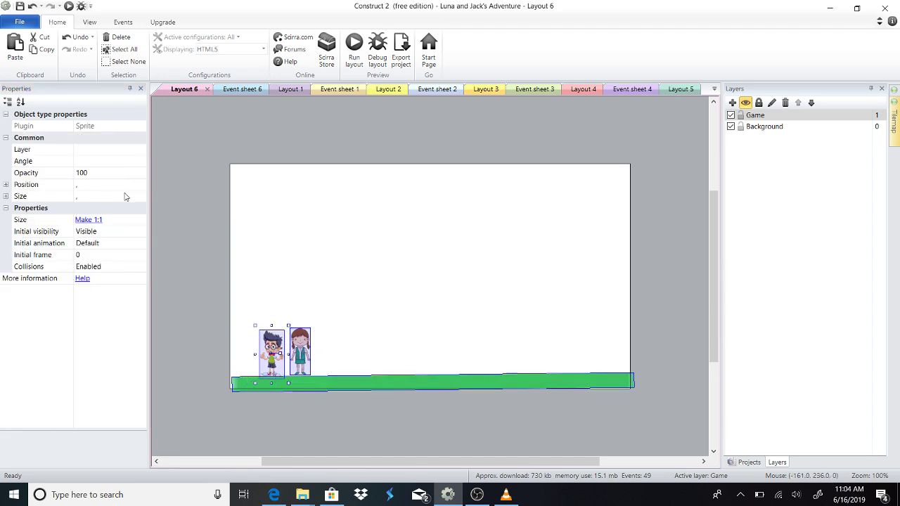
pyautogui.click(87, 150)
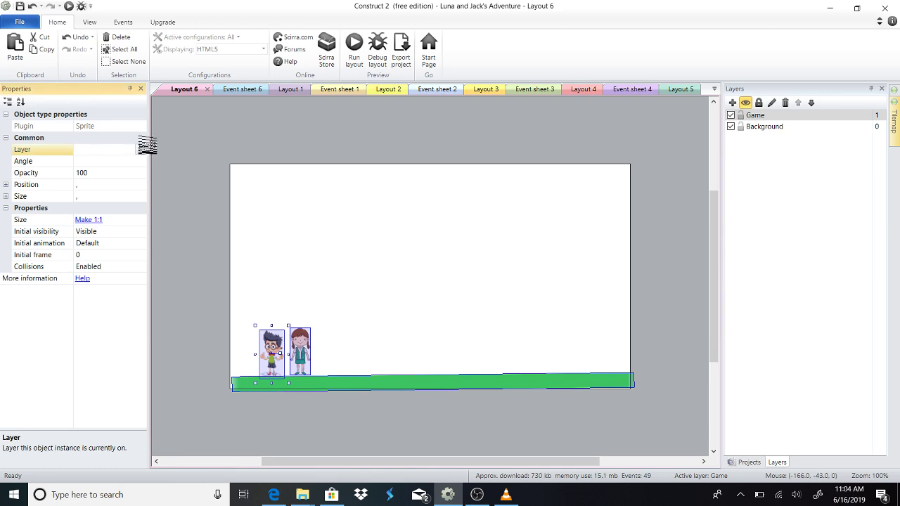
pyautogui.click(140, 160)
pyautogui.click(141, 149)
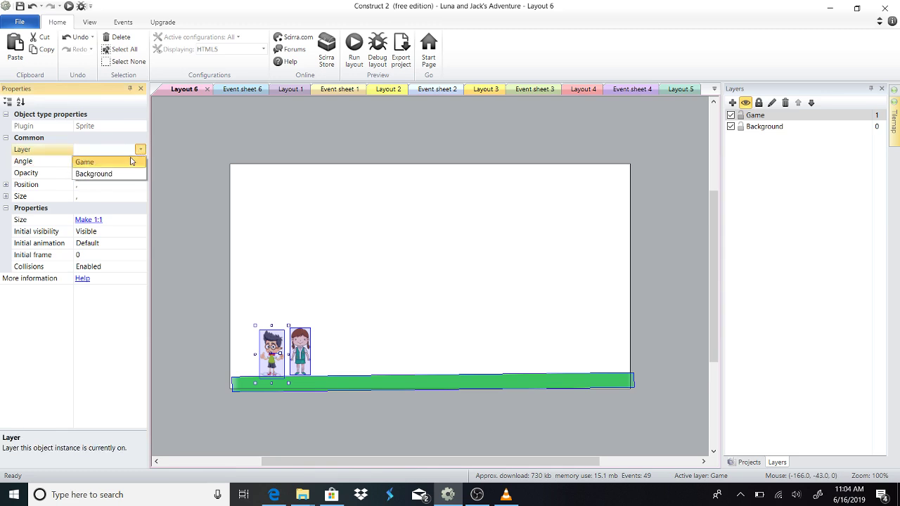
pyautogui.click(129, 165)
pyautogui.click(204, 273)
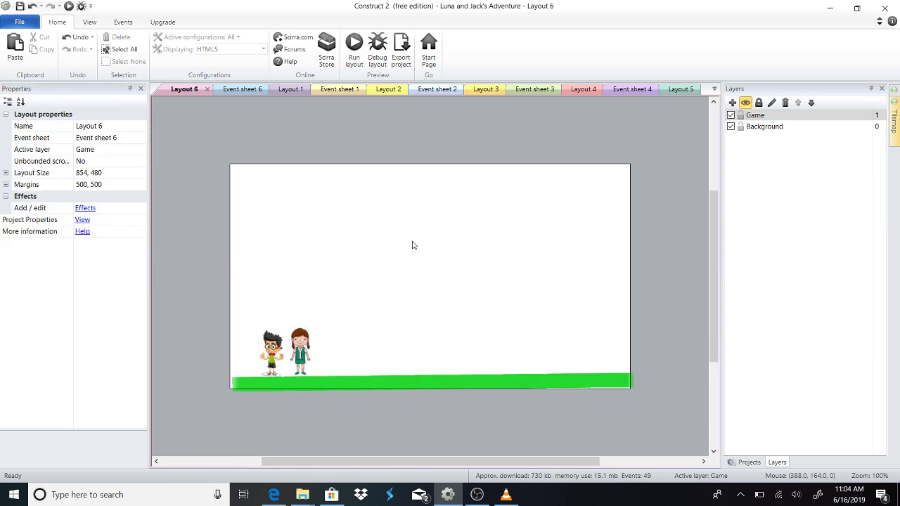
# Copy the blue Background sprite from Layout 1
pyautogui.click(290, 88)
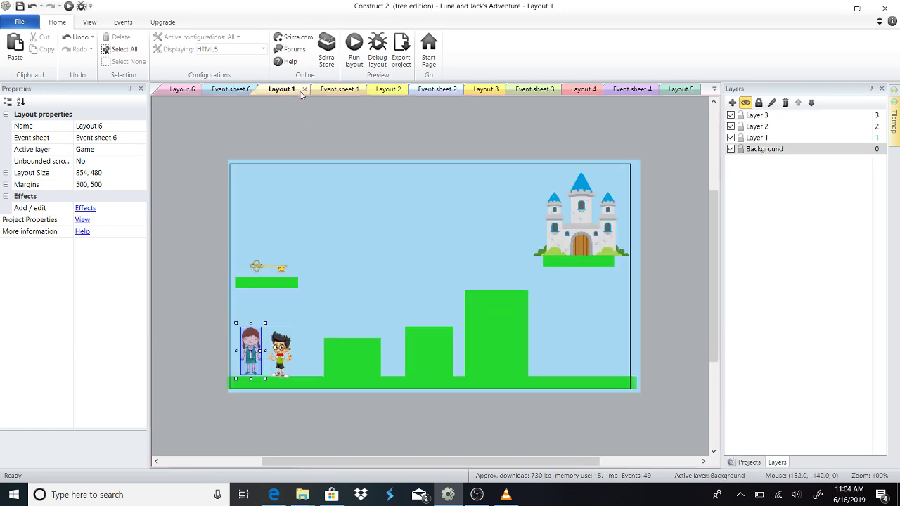
pyautogui.rightClick(355, 242)
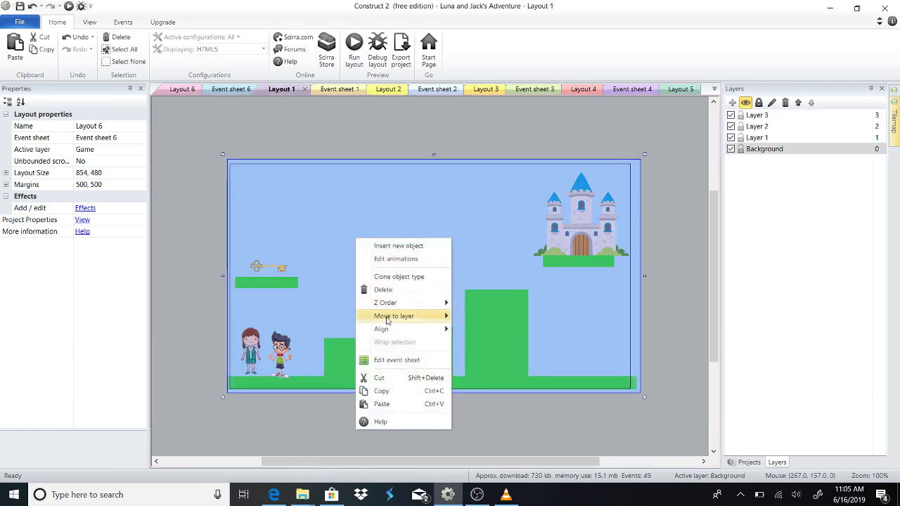
pyautogui.click(383, 391)
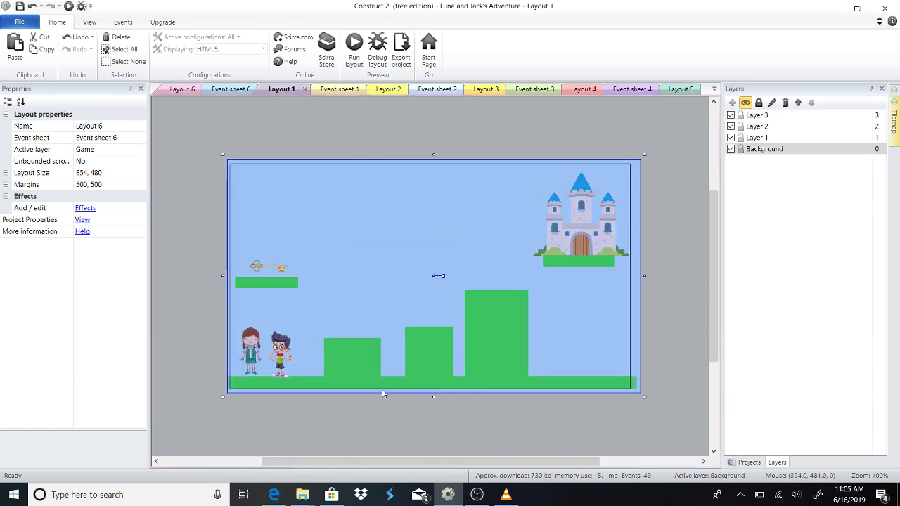
# Paste the Background sprite into Layout 6 and position it to cover the whole layout area
pyautogui.click(182, 88)
pyautogui.rightClick(419, 211)
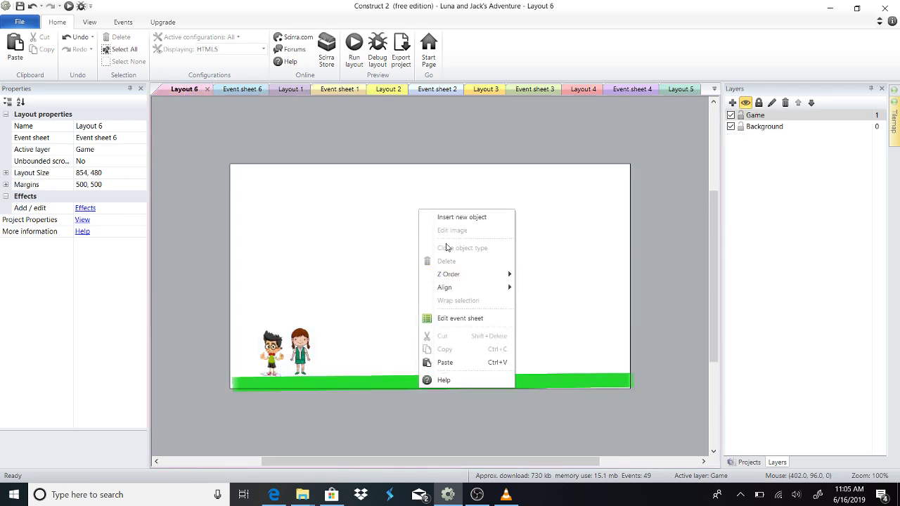
pyautogui.click(444, 362)
pyautogui.click(415, 265)
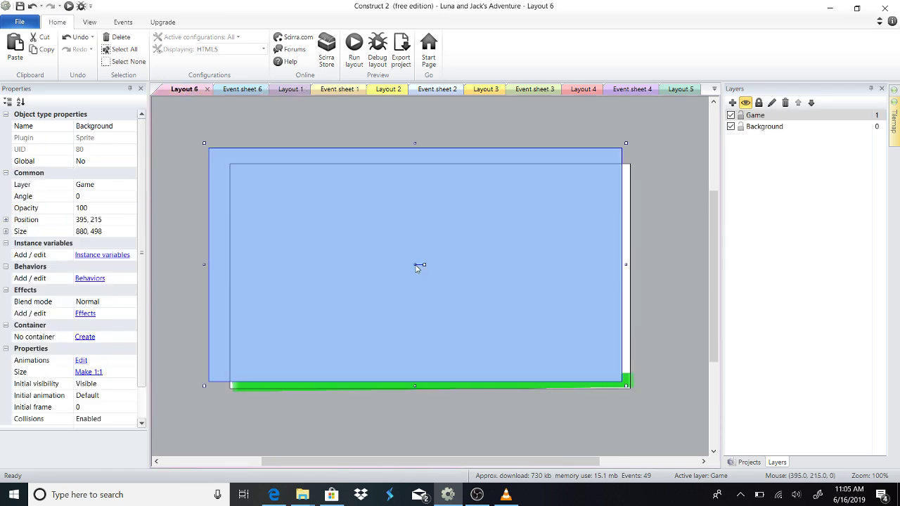
pyautogui.moveTo(418, 267); pyautogui.dragTo(436, 279)
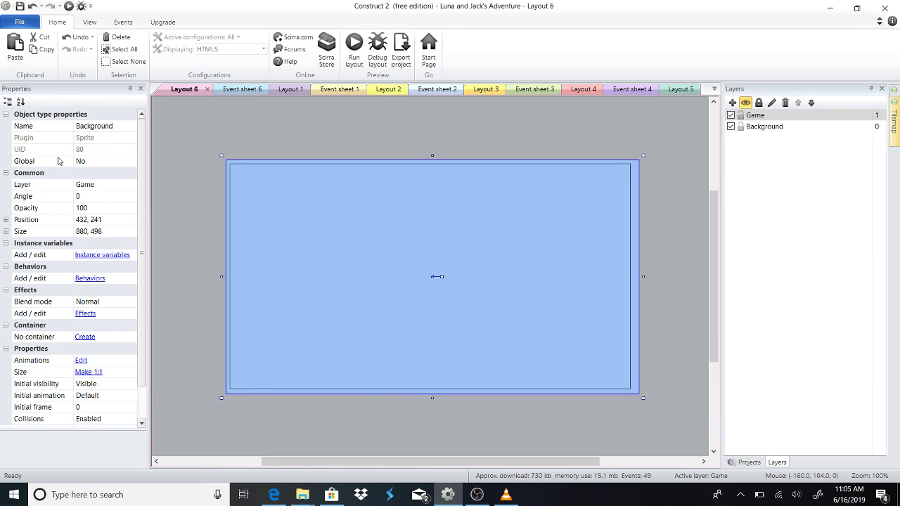
# Assign the pasted Background sprite to the Background layer and clear the selection
pyautogui.click(90, 127)
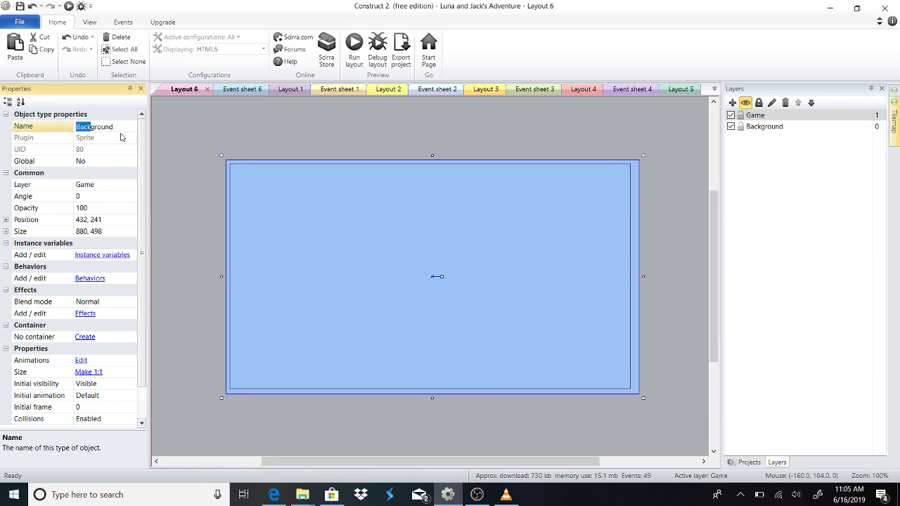
pyautogui.click(114, 186)
pyautogui.click(130, 185)
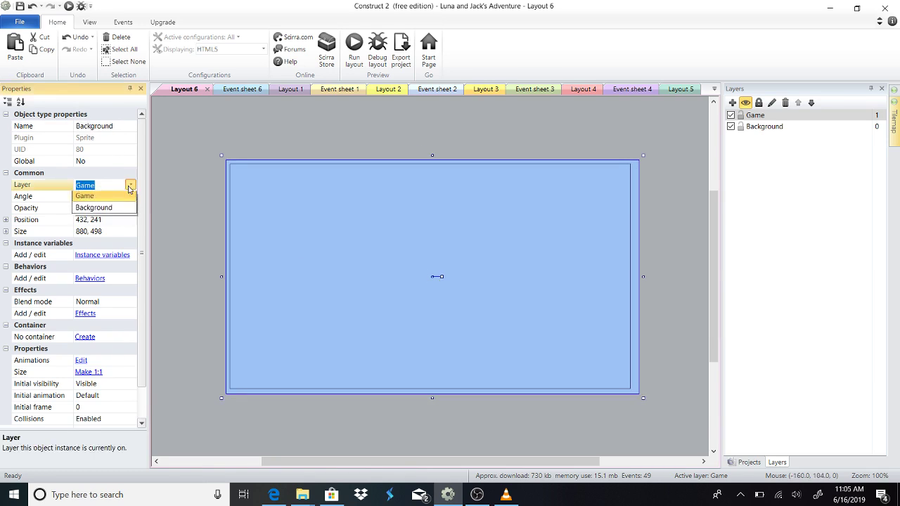
pyautogui.click(113, 207)
pyautogui.click(176, 300)
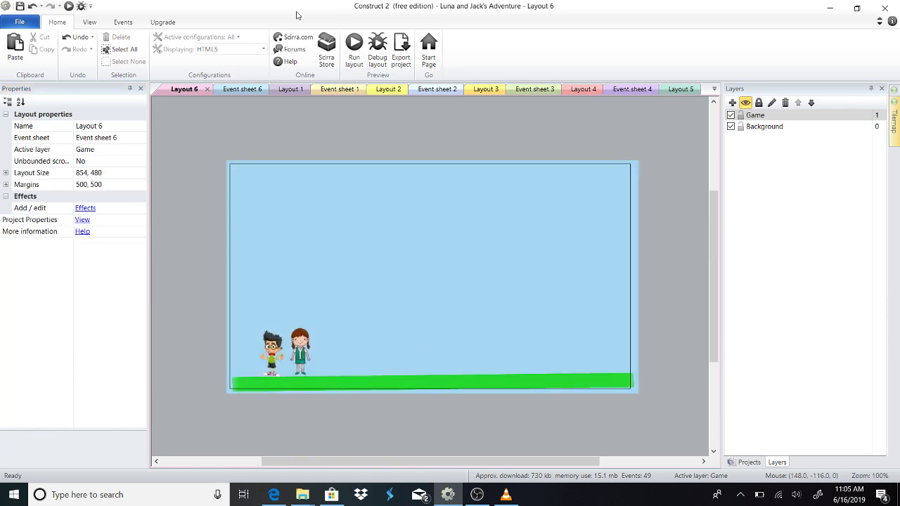
# Preview Layout 6, test moving and jumping with both the boy and Luna, and close the preview
pyautogui.click(352, 56)
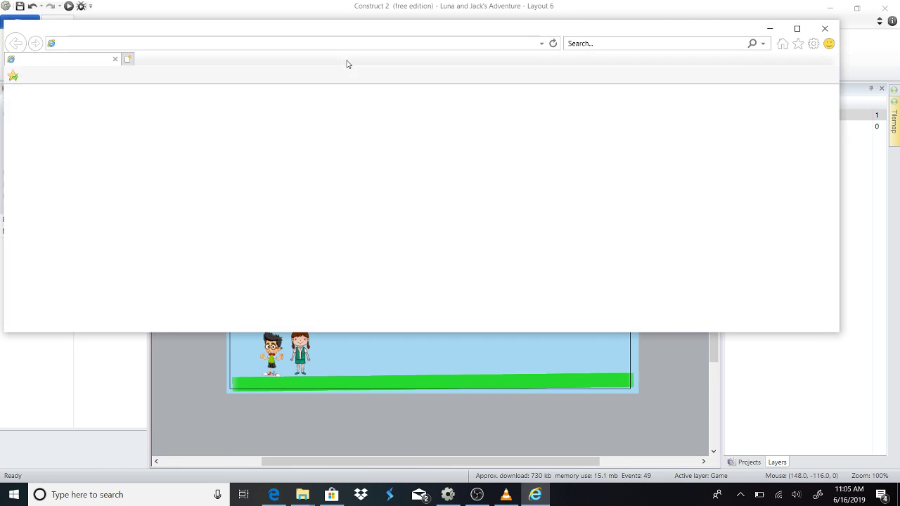
pyautogui.press('Up')
pyautogui.press('Right')
pyautogui.press('w')
pyautogui.press('d')
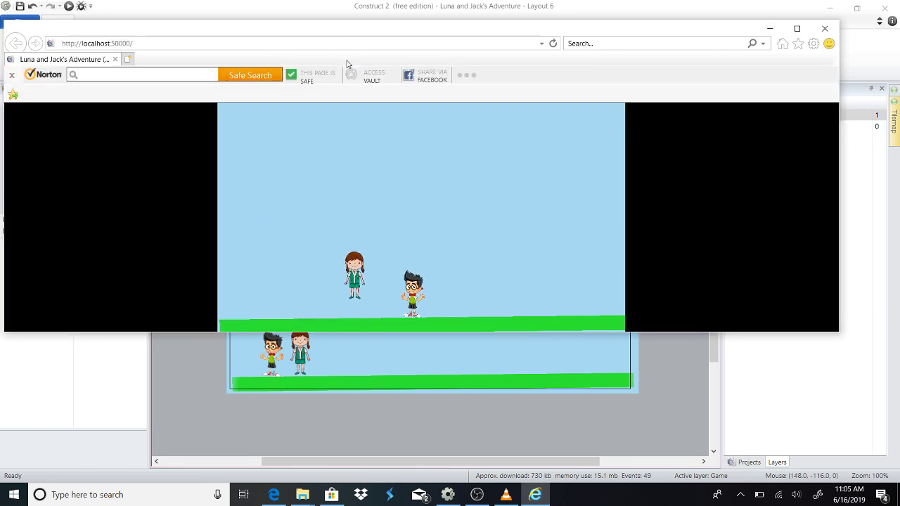
pyautogui.press('Left')
pyautogui.press('a')
pyautogui.press('w')
pyautogui.press('Up')
pyautogui.press('Right')
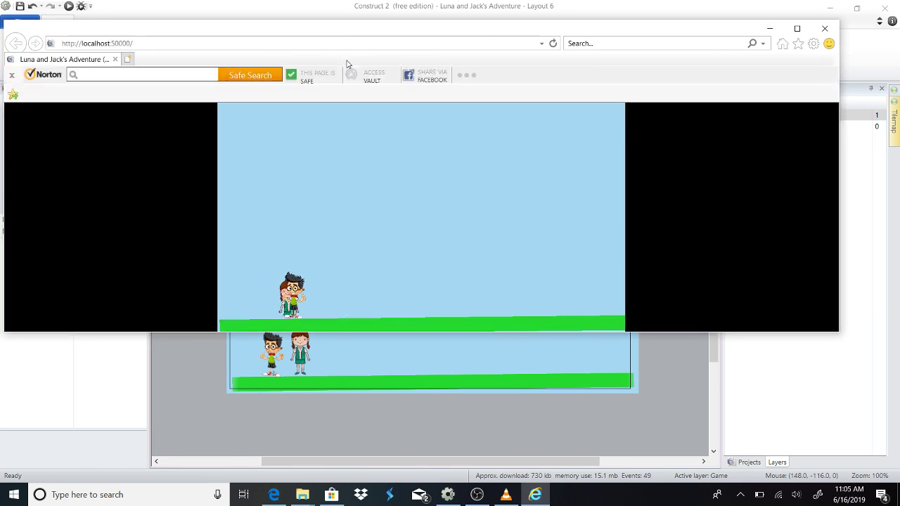
pyautogui.press('Up')
pyautogui.press('Left')
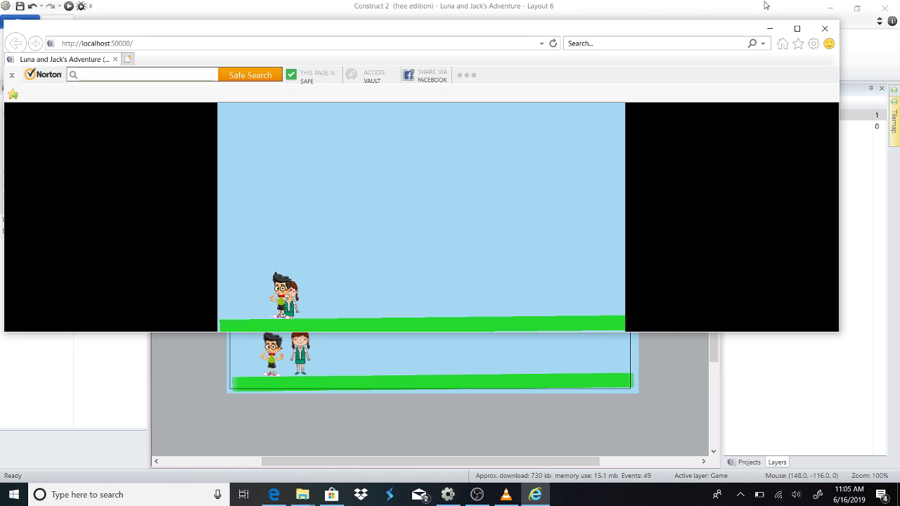
pyautogui.click(823, 29)
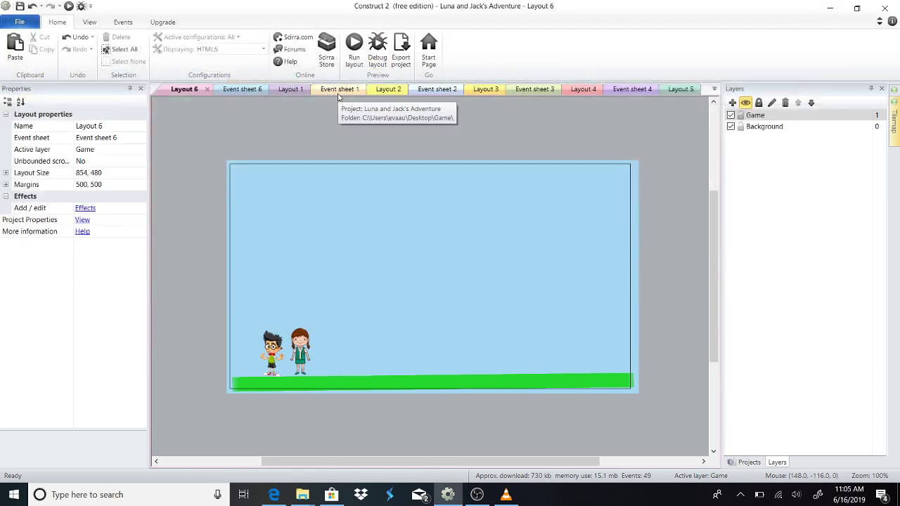
# Look at Layout 1 and Layout 2, and open Event sheet 2
pyautogui.click(290, 89)
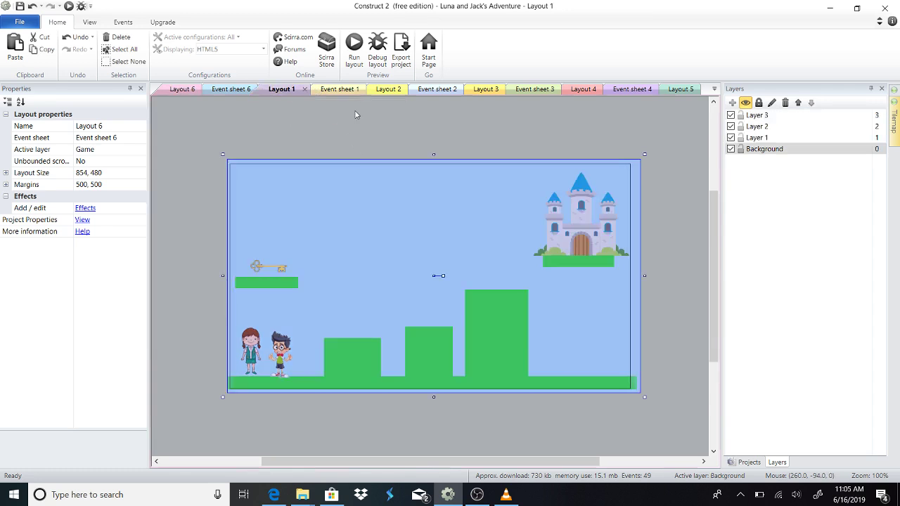
pyautogui.click(397, 90)
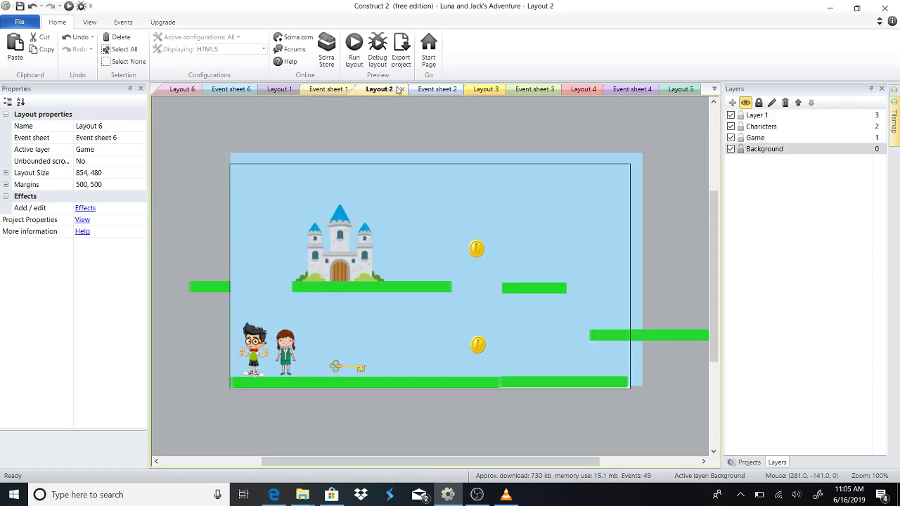
pyautogui.click(435, 89)
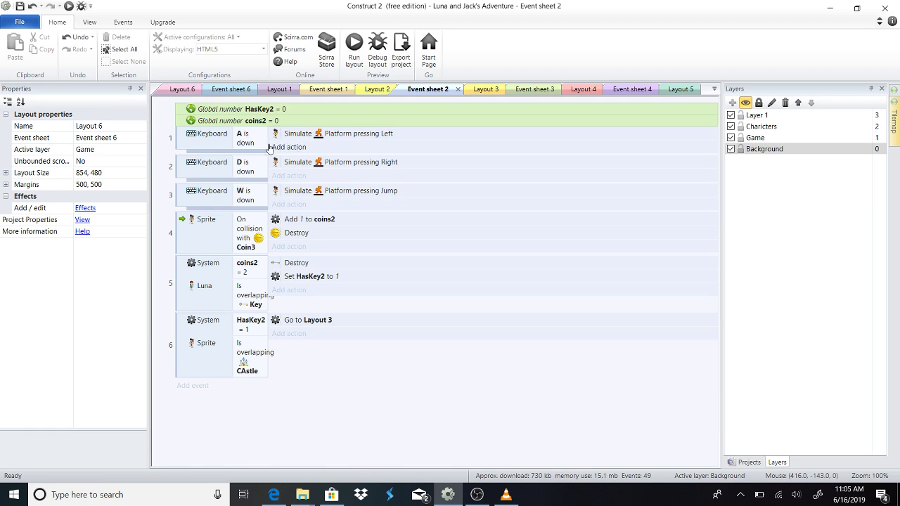
# Widen the conditions column of Event sheet 2 and move event 5's key Destroy action below Set HasKey2 to 1
pyautogui.moveTo(266, 145); pyautogui.dragTo(274, 146)
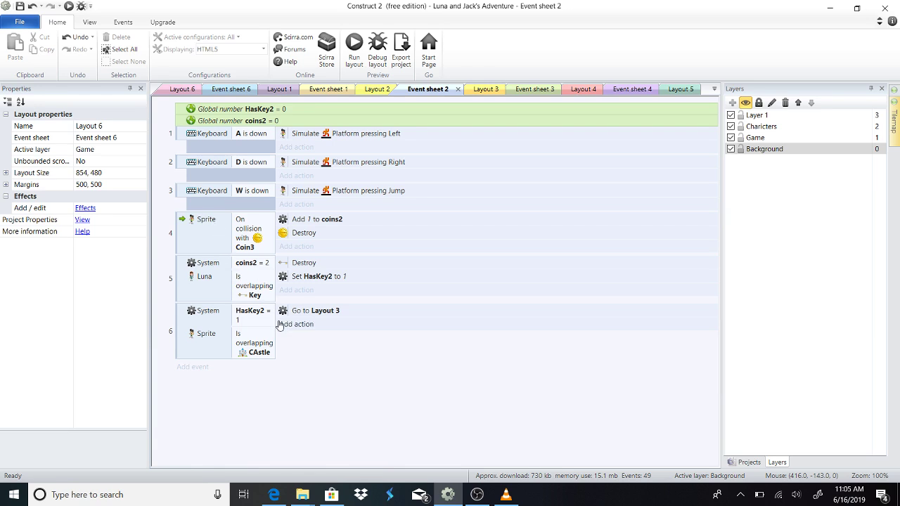
pyautogui.moveTo(273, 321); pyautogui.dragTo(295, 324)
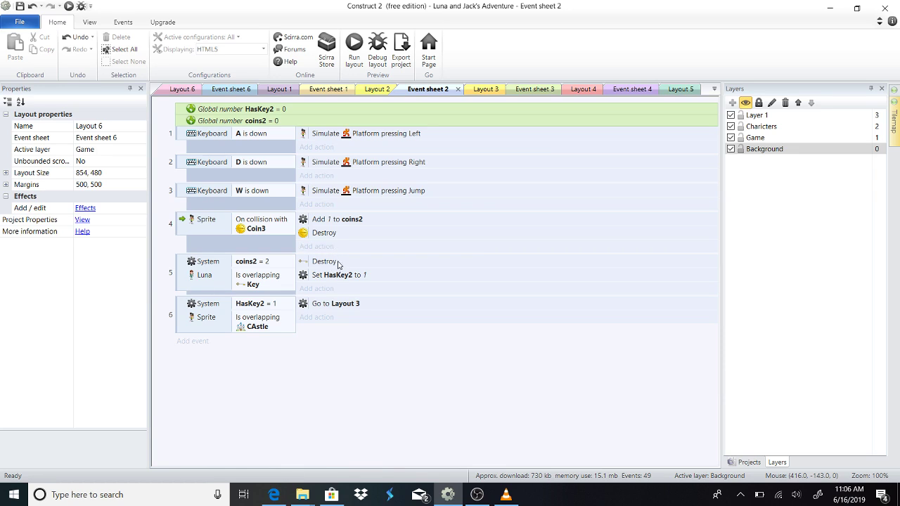
pyautogui.moveTo(337, 264); pyautogui.dragTo(338, 279)
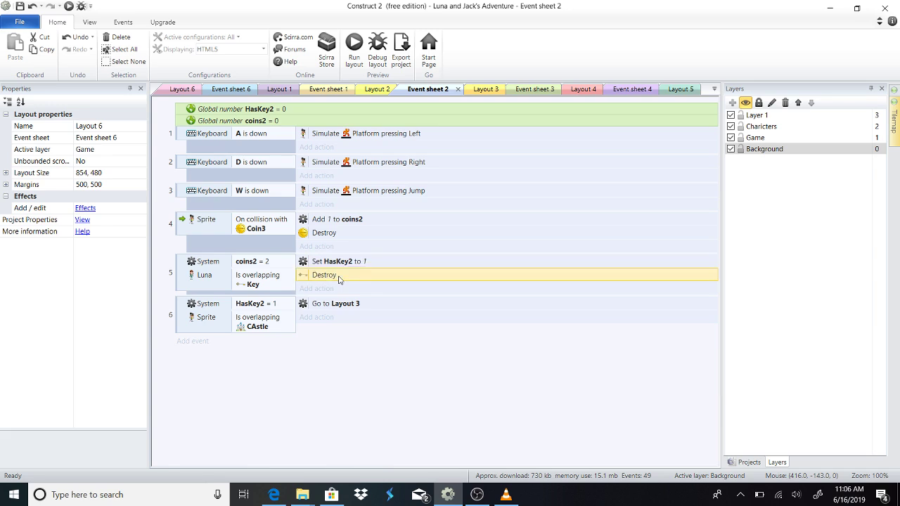
pyautogui.click(271, 387)
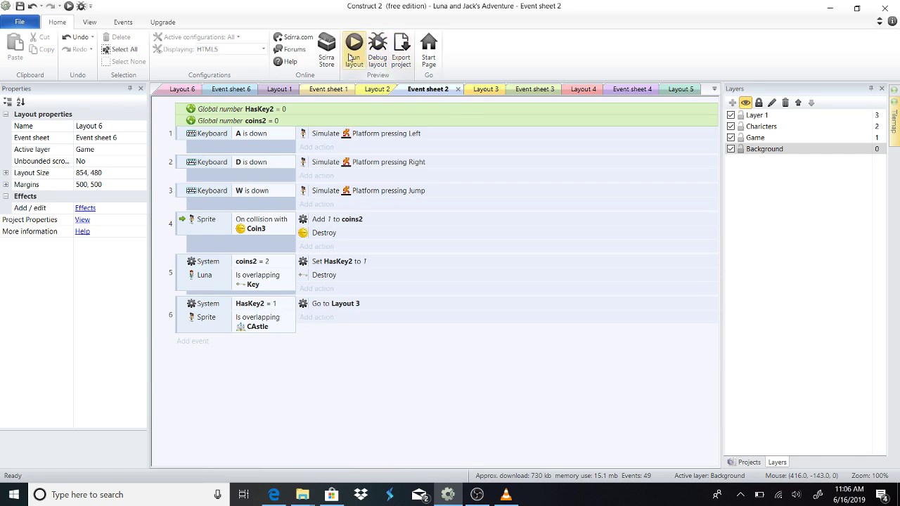
# Preview Layout 2 and walk and jump Luna over the key to test picking it up without coins
pyautogui.click(376, 89)
pyautogui.click(355, 51)
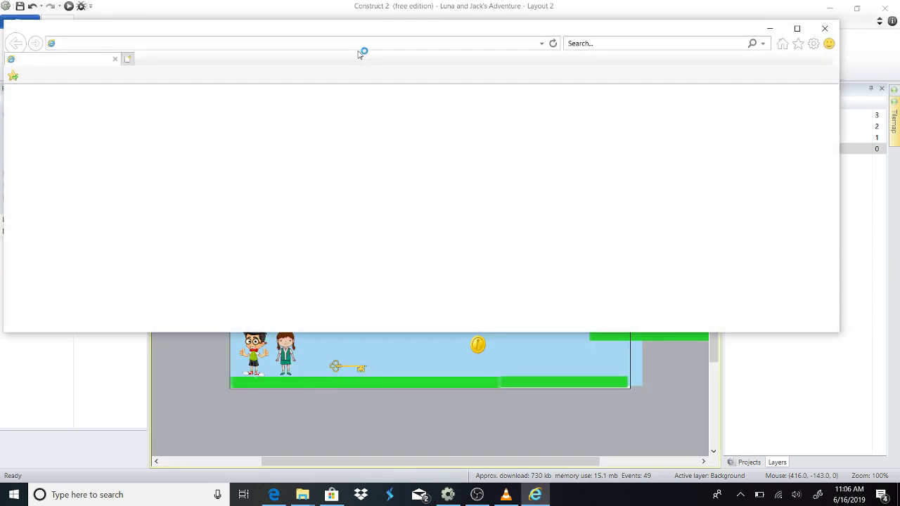
pyautogui.press('Right')
pyautogui.press('Left')
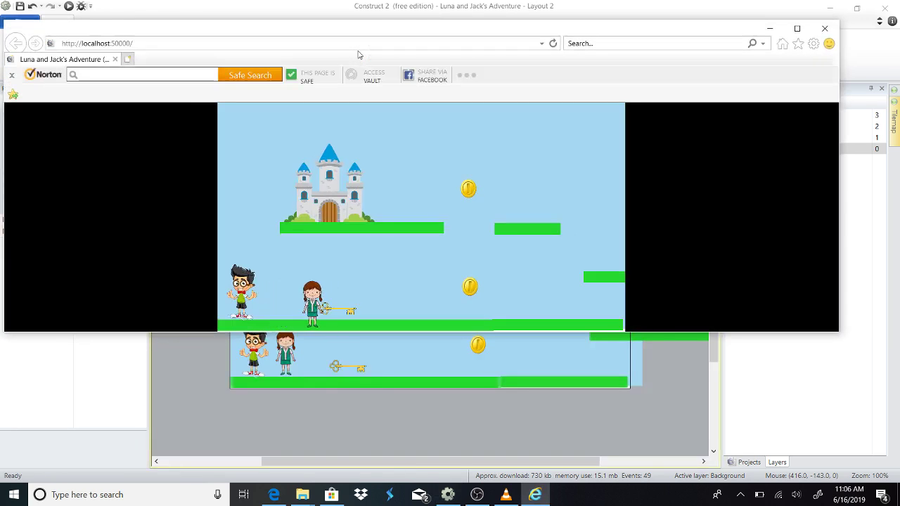
pyautogui.press('Right')
pyautogui.press('Up')
pyautogui.press('Left')
pyautogui.press('Up')
pyautogui.press('Right')
pyautogui.press('Left')
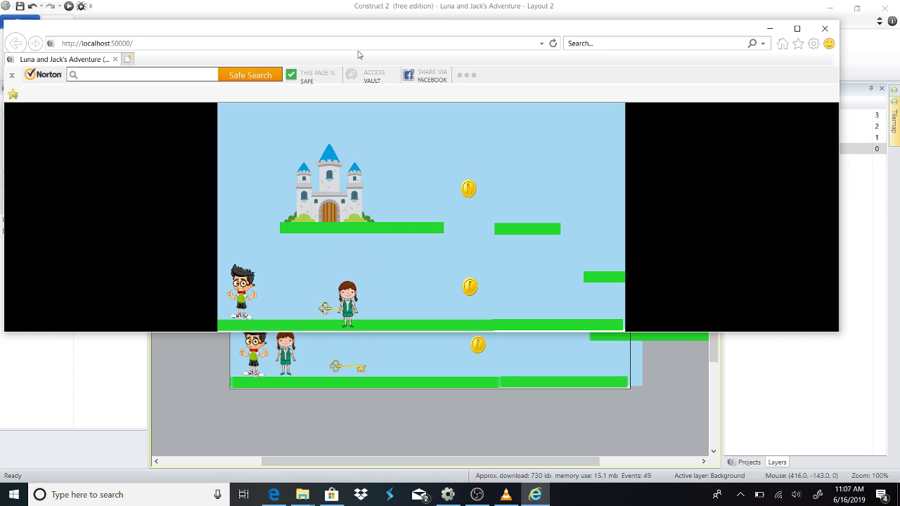
# Move Luna past both coins and up to the castle platform to test her collisions in the preview
pyautogui.press('Right')
pyautogui.press('Up')
pyautogui.press('Right')
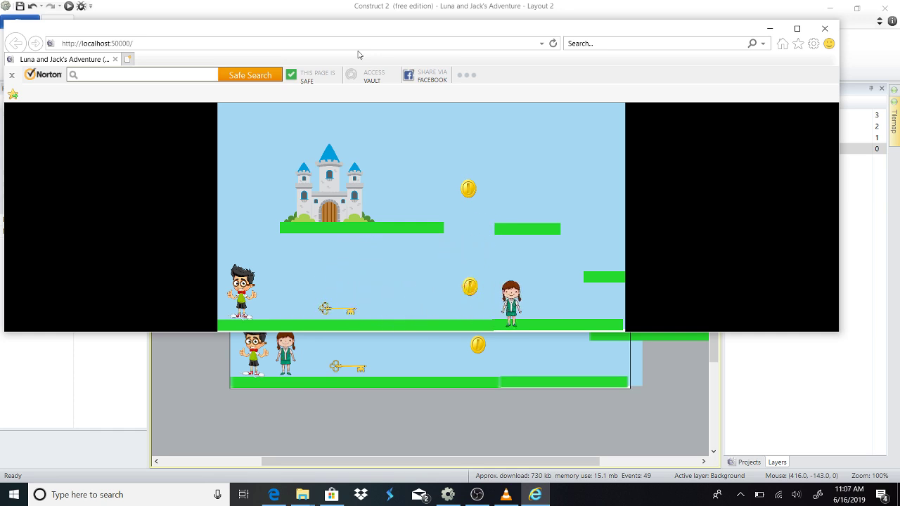
pyautogui.press('Up')
pyautogui.press('Up')
pyautogui.press('Left')
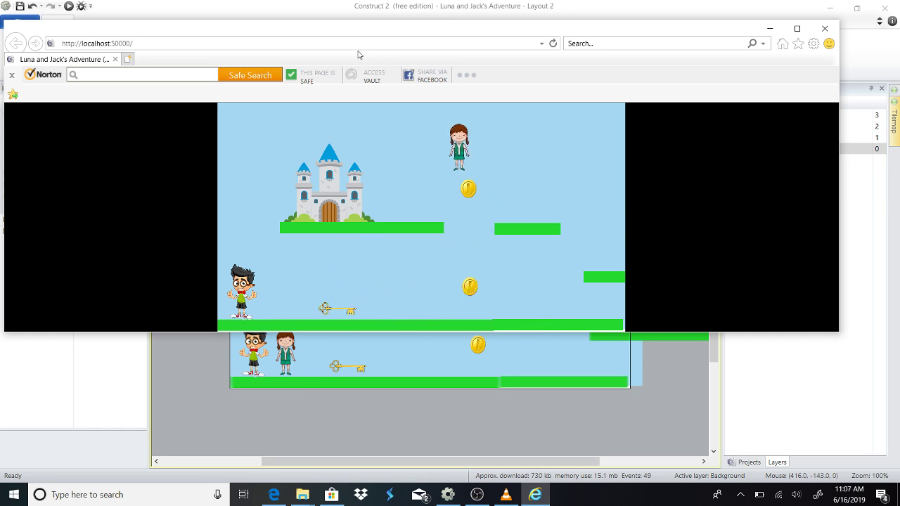
pyautogui.press('Left')
pyautogui.press('Right')
pyautogui.press('Up')
pyautogui.press('Left')
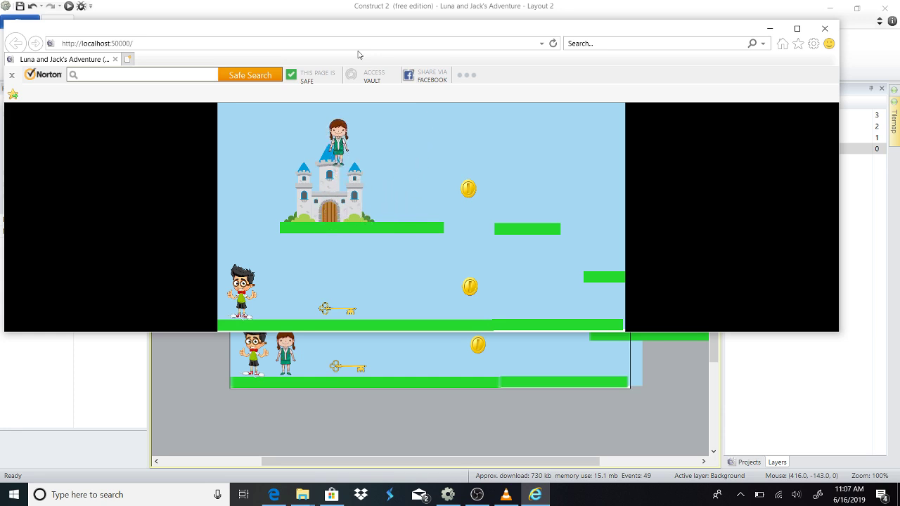
pyautogui.press('Right')
# Move the boy along the ground and through the air to collect both coins in the preview
pyautogui.press('d')
pyautogui.press('d')
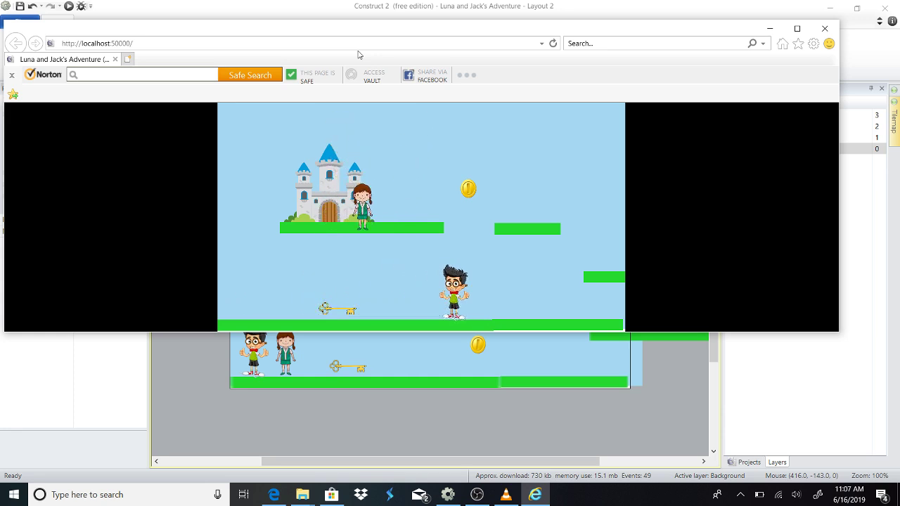
pyautogui.press('w')
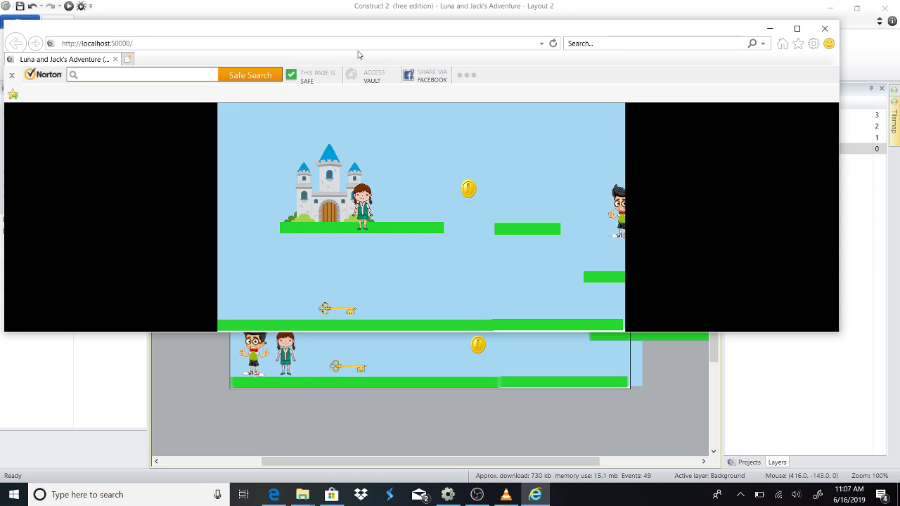
pyautogui.press('w')
pyautogui.press('a')
pyautogui.press('a')
pyautogui.press('d')
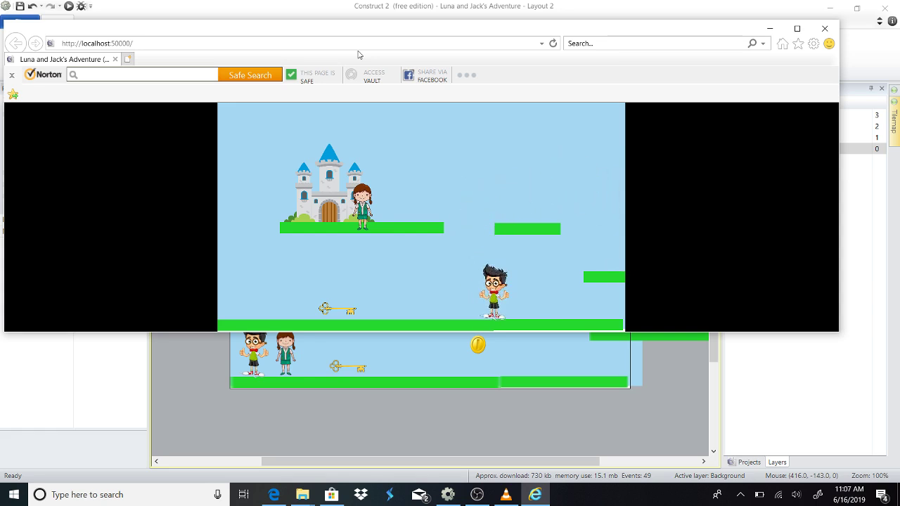
# Jump the boy up by way of the far-side ledge onto the small upper platform
pyautogui.press('w')
pyautogui.press('a')
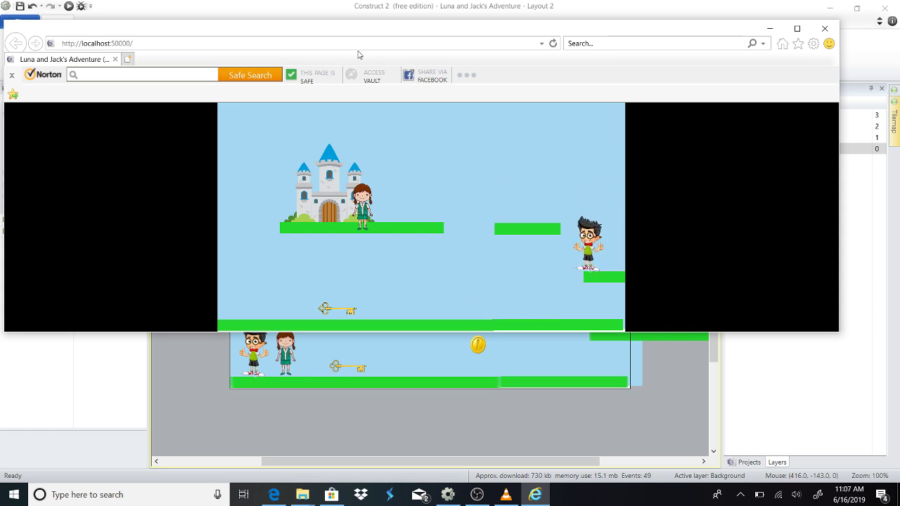
pyautogui.press('d')
pyautogui.press('w')
pyautogui.press('w')
pyautogui.press('a')
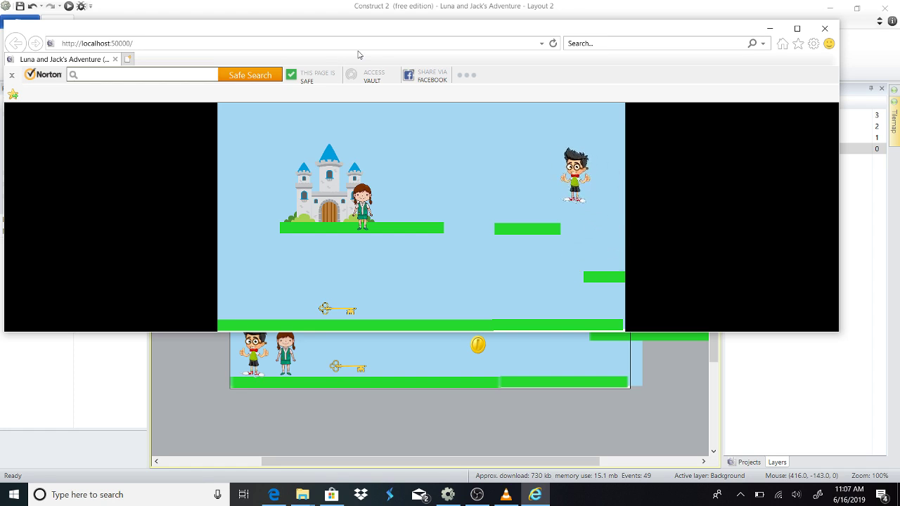
# Bring Luna down to collect the key and move the boy to the castle to test the change to Layout 3
pyautogui.press('Right')
pyautogui.press('Right')
pyautogui.press('Up')
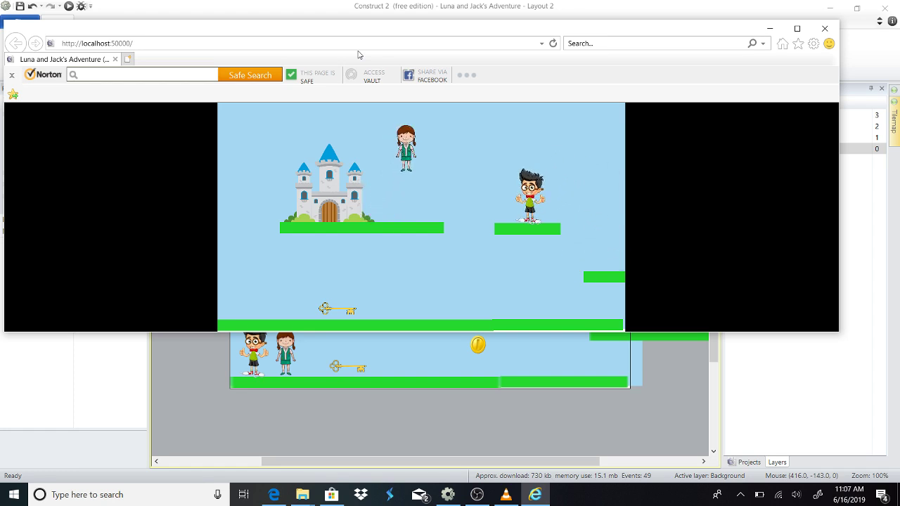
pyautogui.press('Left')
pyautogui.press('Right')
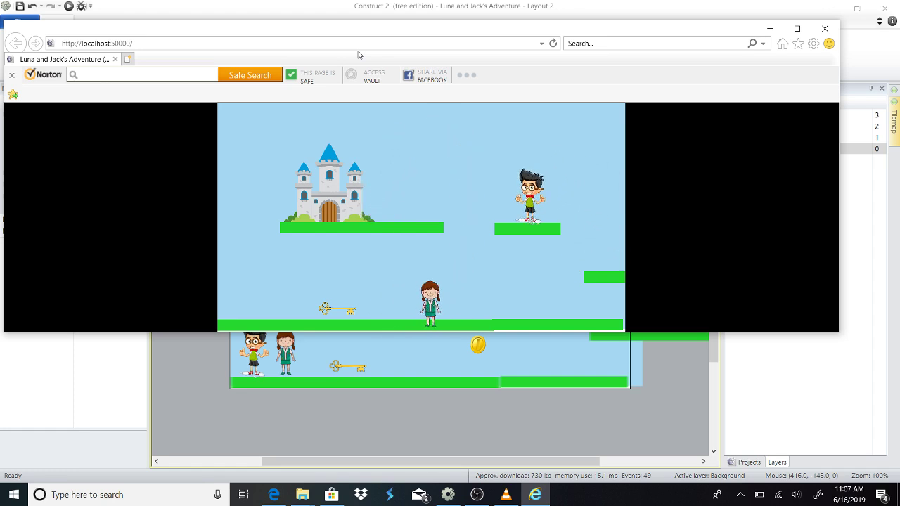
pyautogui.press('a')
pyautogui.press('w')
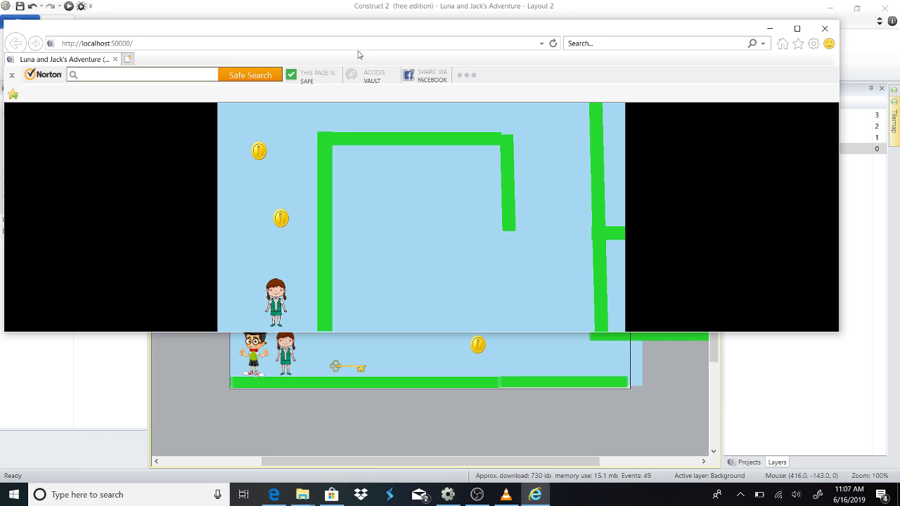
# Move Luna up the corridor beside the tall green wall to collect both coins in the preview
pyautogui.press('Up')
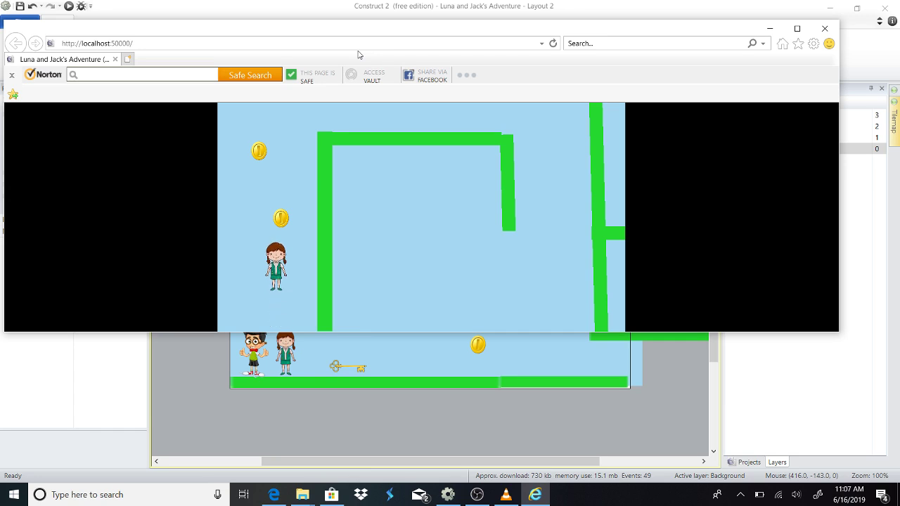
pyautogui.press('Left')
pyautogui.press('Up')
pyautogui.press('Right')
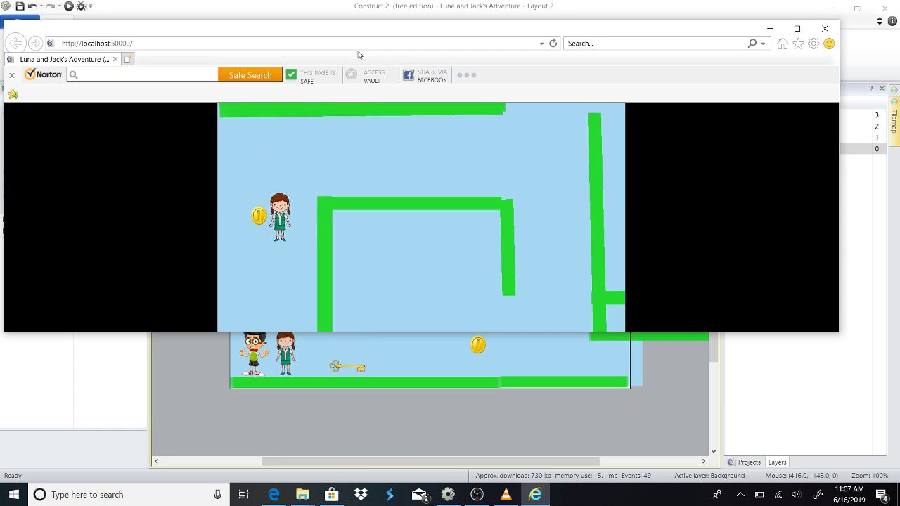
pyautogui.press('Left')
pyautogui.press('Right')
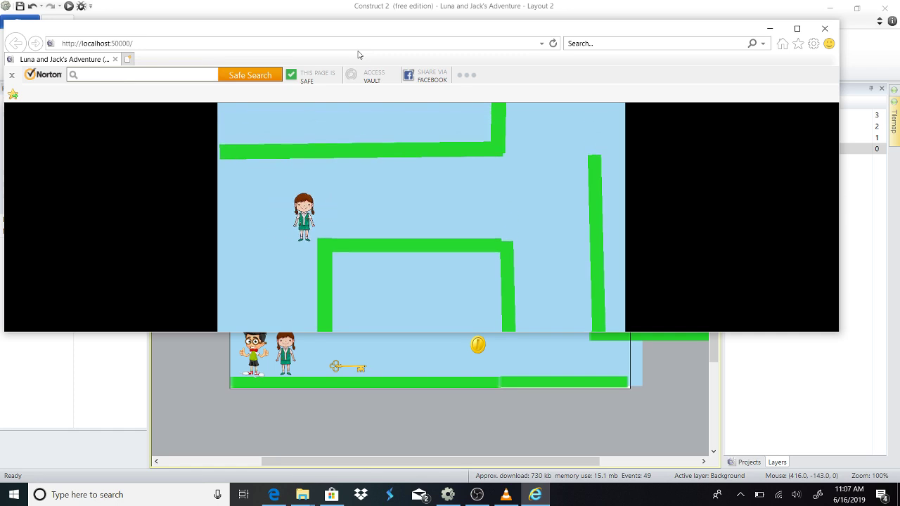
# Steer Luna over the walled block, down its far side and back up the gap toward the key to test the maze
pyautogui.press('Right')
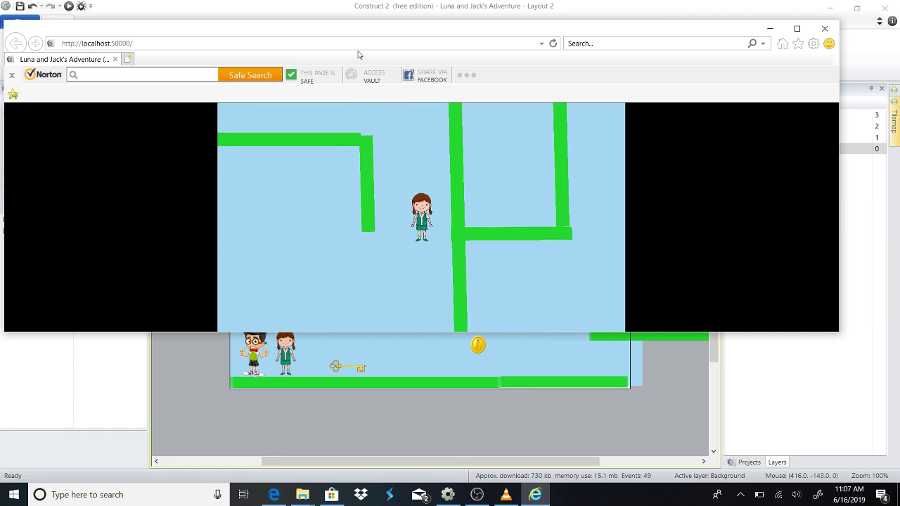
pyautogui.press('Left')
pyautogui.press('Right')
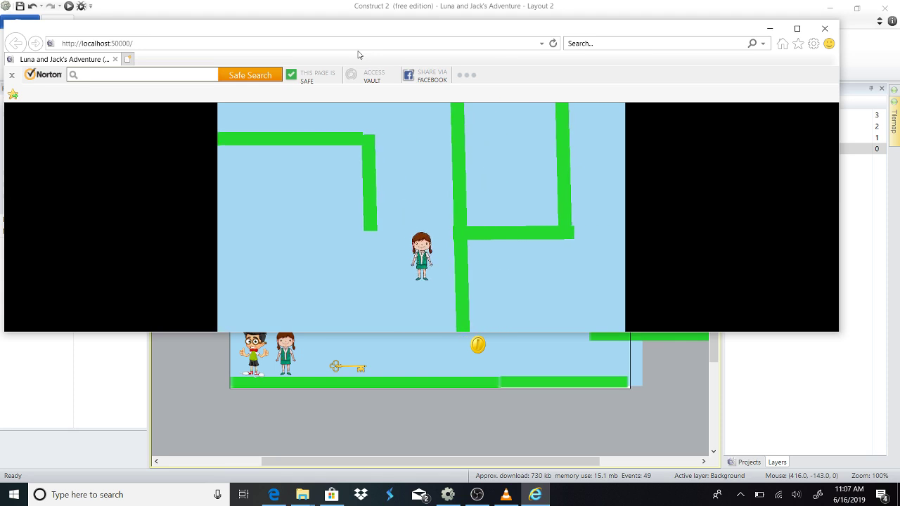
pyautogui.press('Left')
pyautogui.press('Right')
pyautogui.press('Up')
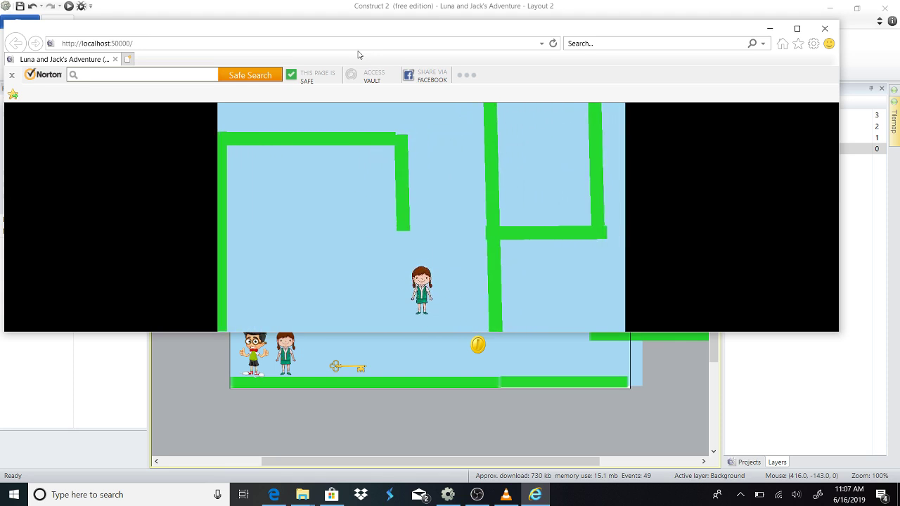
pyautogui.press('Up')
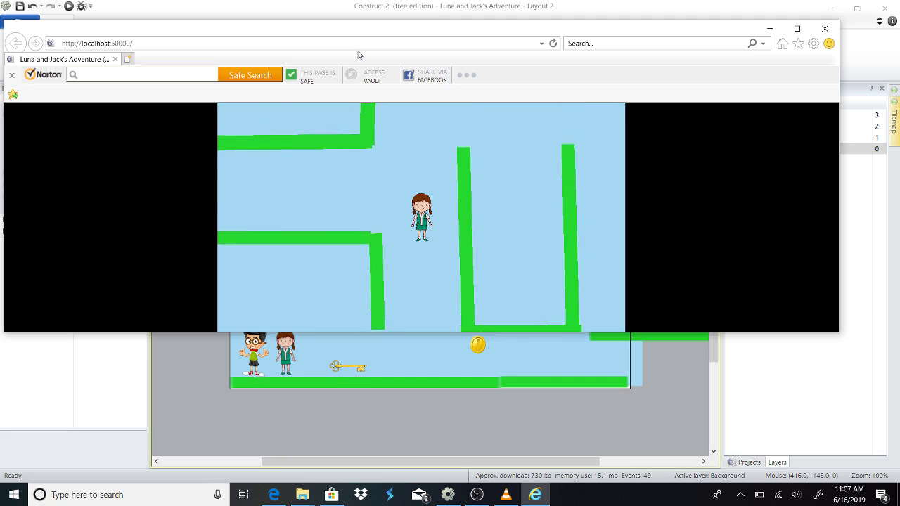
# Close the game preview and switch to the OBS window
pyautogui.click(476, 494)
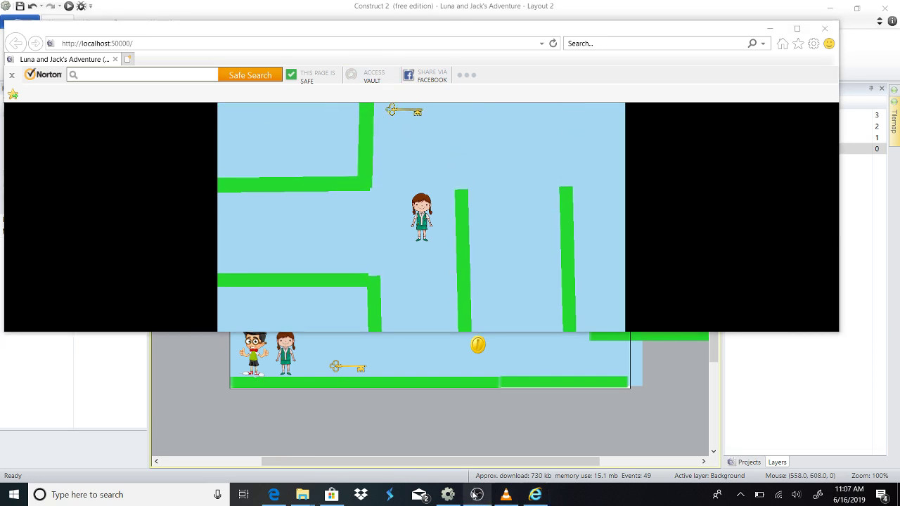
pyautogui.click(825, 29)
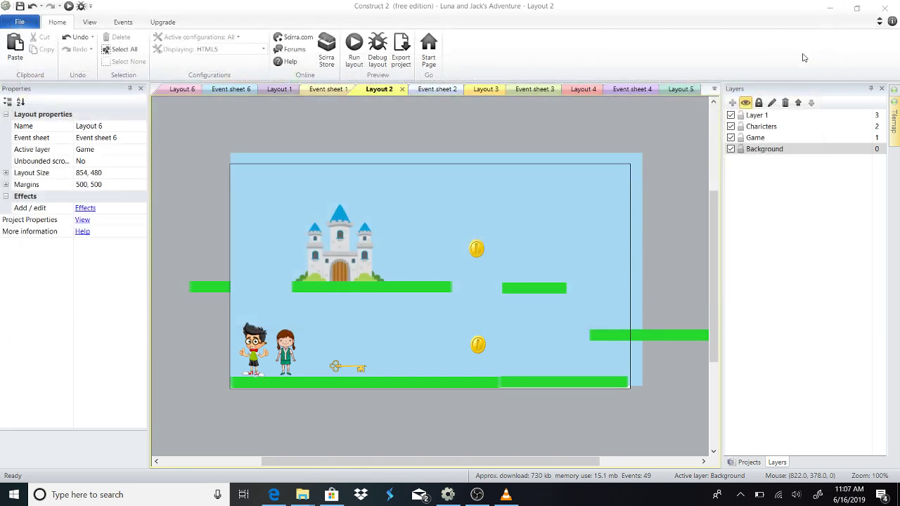
pyautogui.click(478, 495)
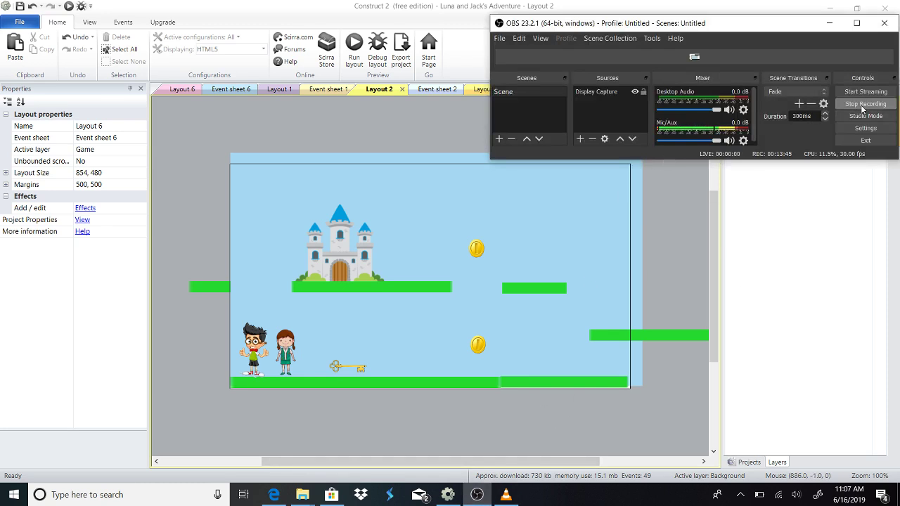